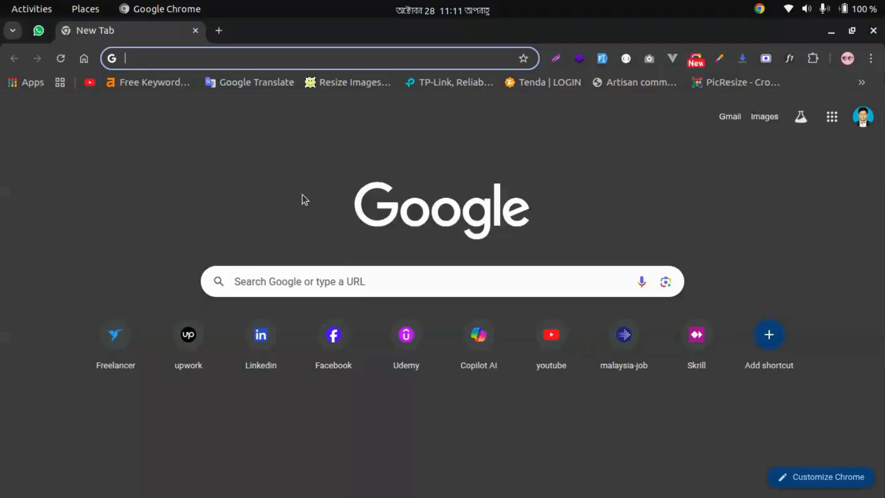
# Search 'fiverr' from the Chrome address bar to reach the Fiverr site.
pyautogui.write('fiverr')
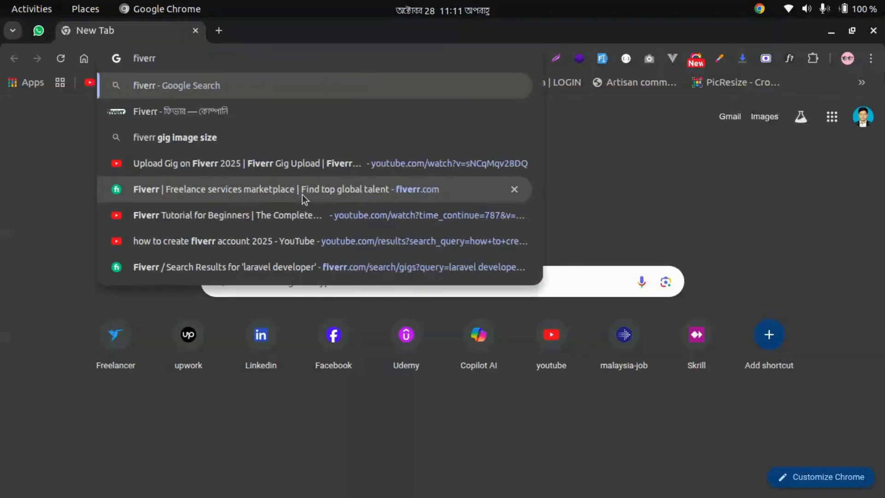
pyautogui.press('Return')
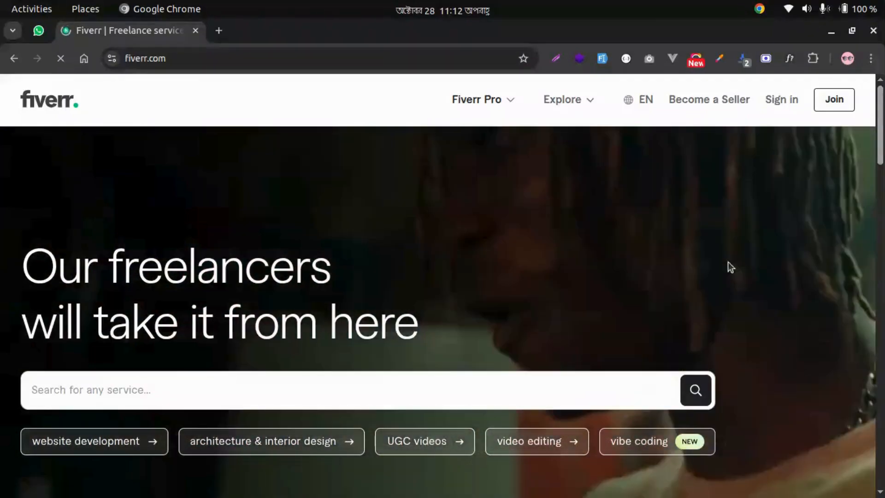
pyautogui.scroll(-4, 728, 262)
pyautogui.scroll(-15, 728, 262)
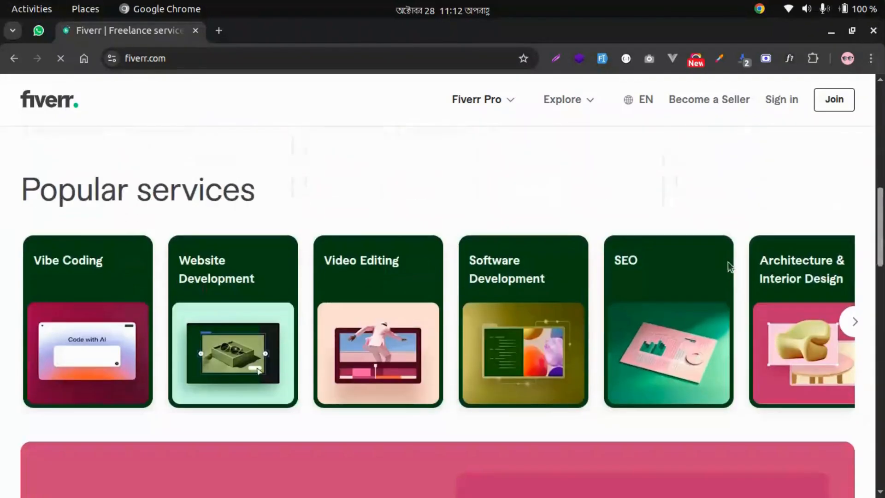
pyautogui.scroll(-5, 728, 266)
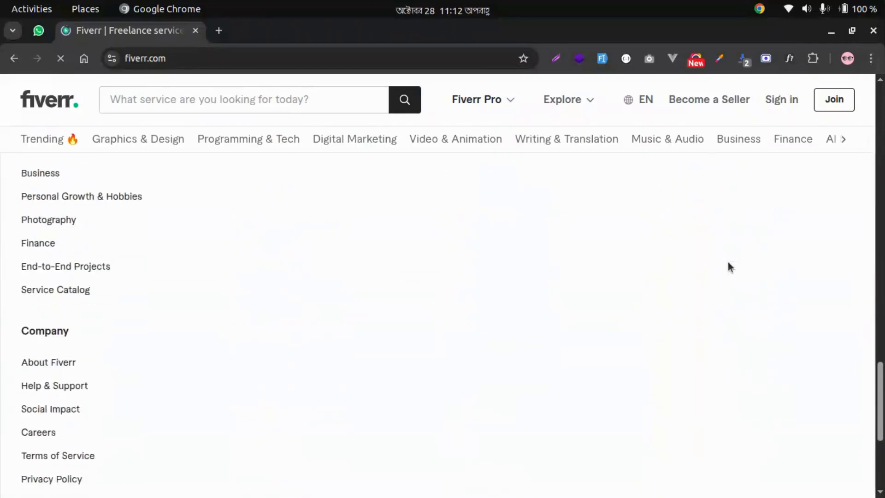
pyautogui.scroll(-5, 728, 266)
pyautogui.scroll(20, 728, 266)
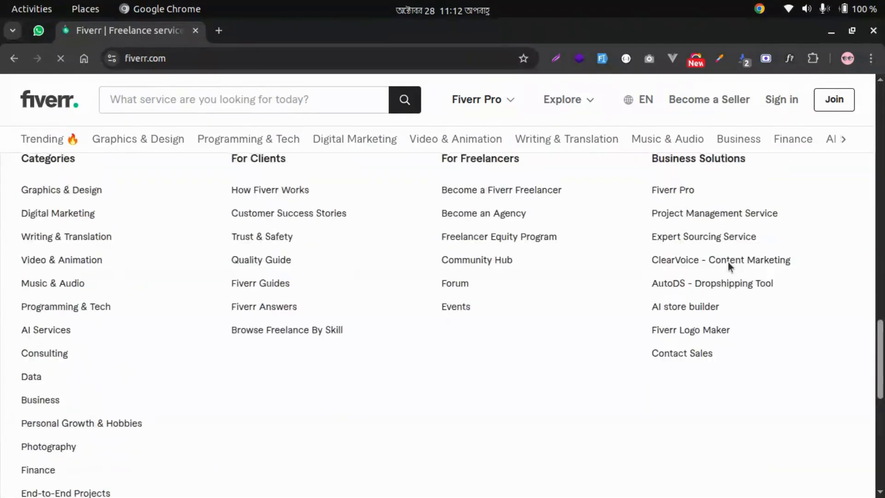
pyautogui.scroll(5, 729, 265)
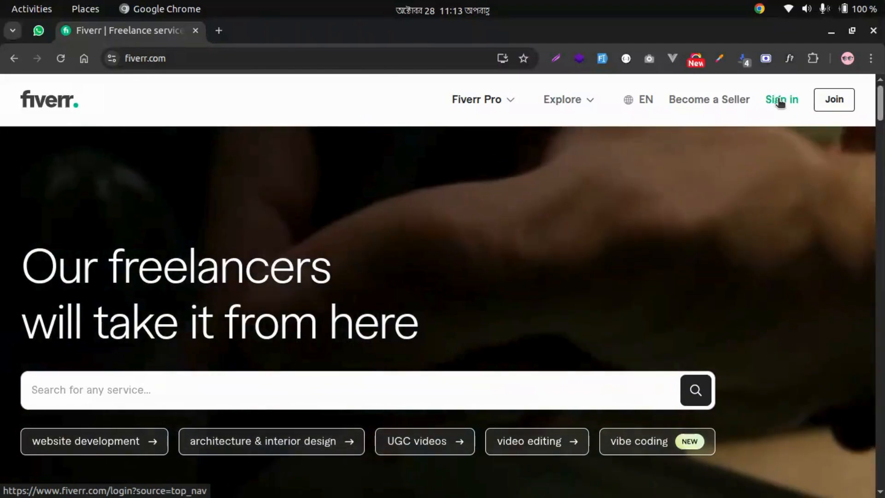
# Dismiss the sign-in window and bring up the Join 'Create a new account' dialog instead.
pyautogui.click(781, 99)
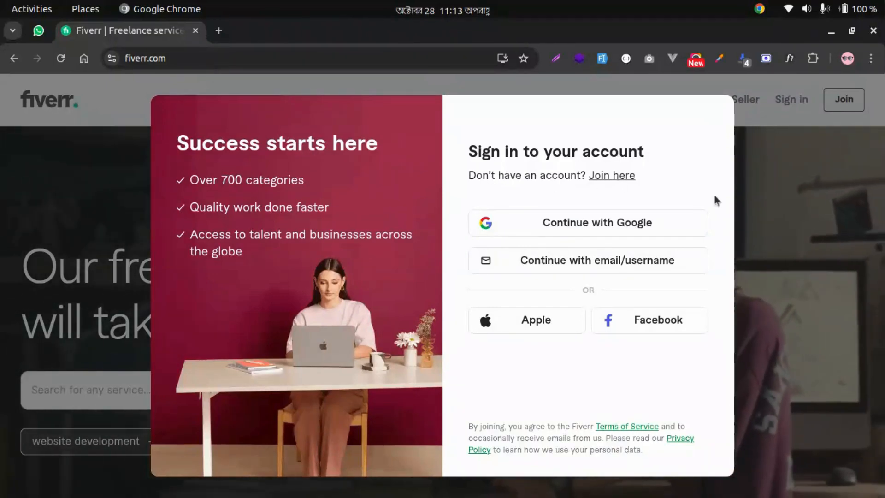
pyautogui.click(798, 204)
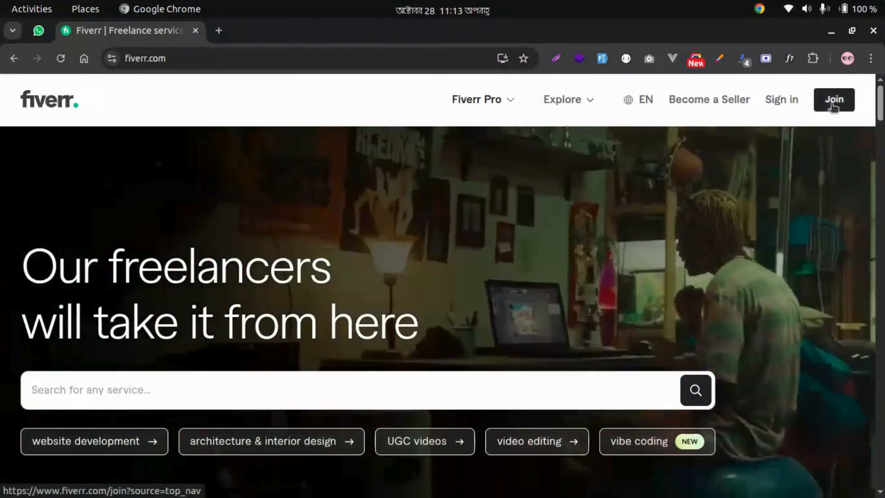
pyautogui.click(833, 101)
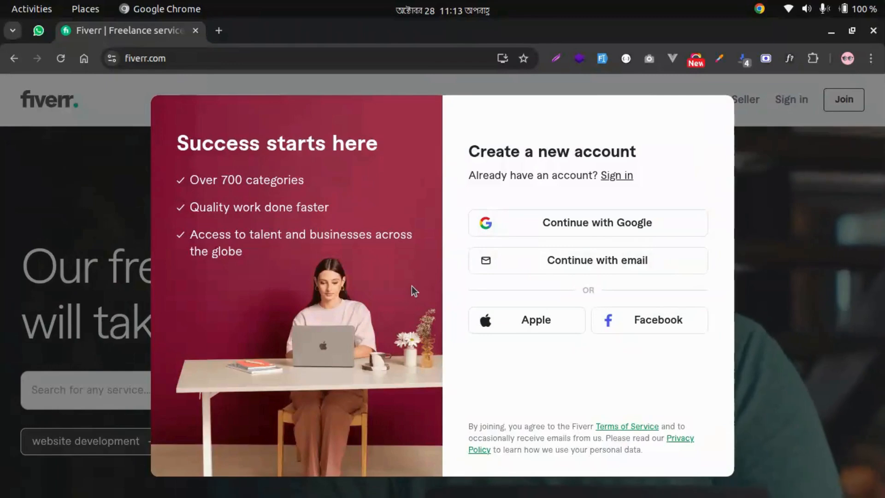
# Sign up with email, typing your own password instead of Chrome's suggestion, and continue.
pyautogui.click(573, 260)
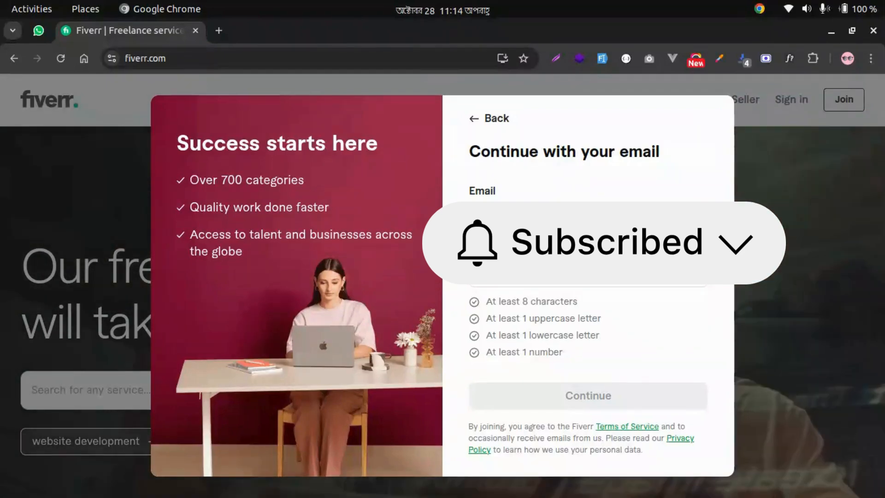
pyautogui.click(565, 274)
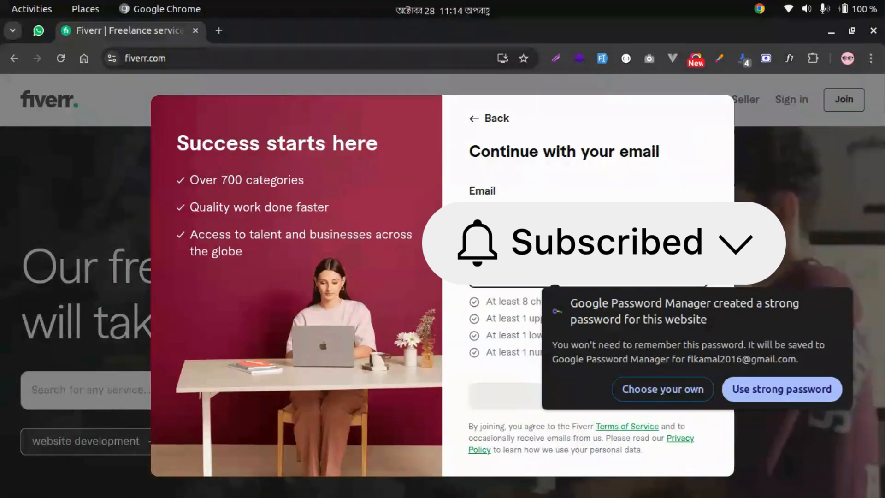
pyautogui.press('Escape')
pyautogui.click(587, 216)
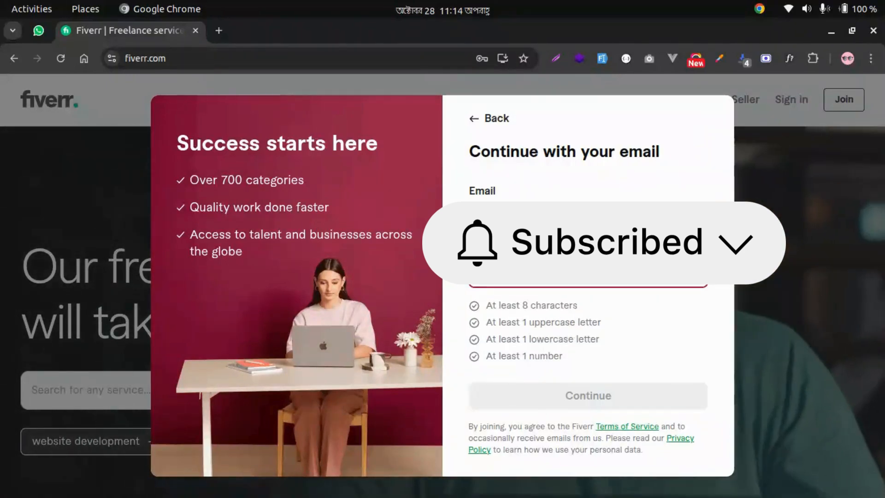
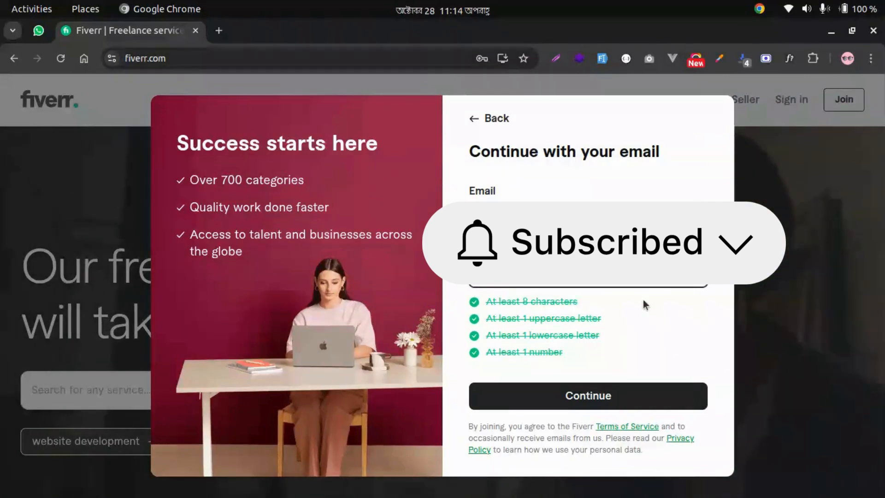
pyautogui.click(584, 394)
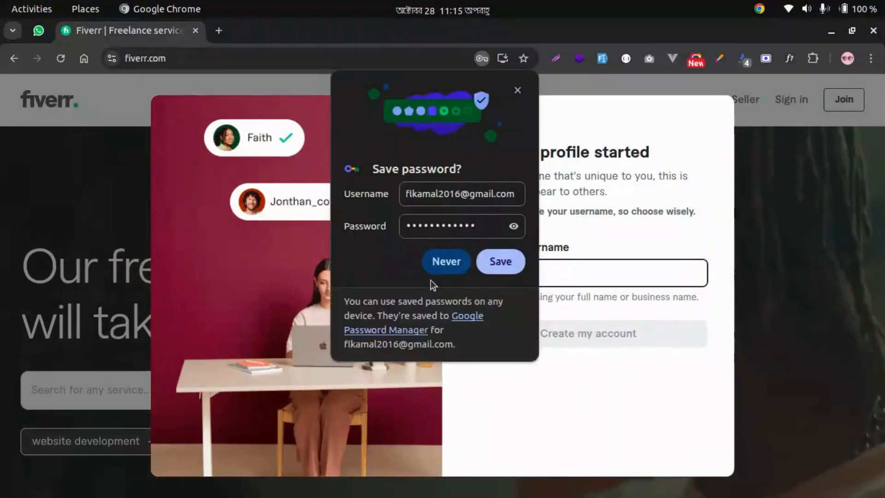
# Save the login in Chrome, enter the chosen username, and create the account.
pyautogui.click(501, 259)
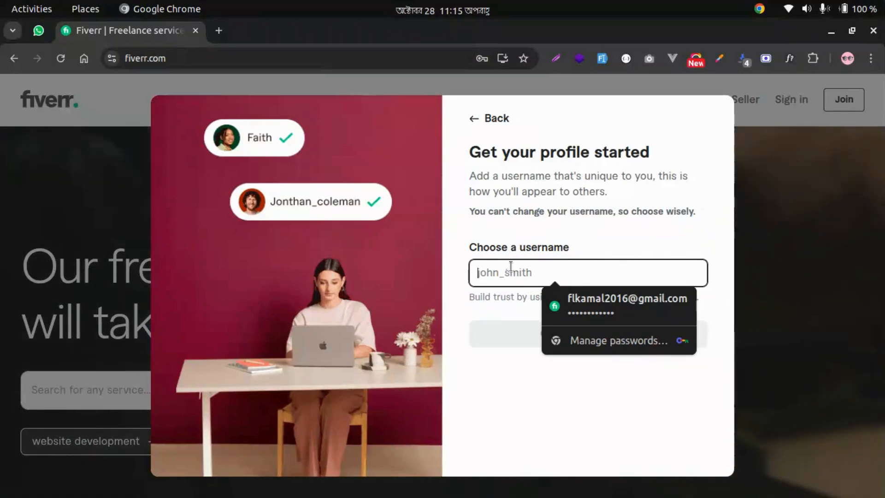
pyautogui.write('devkamal')
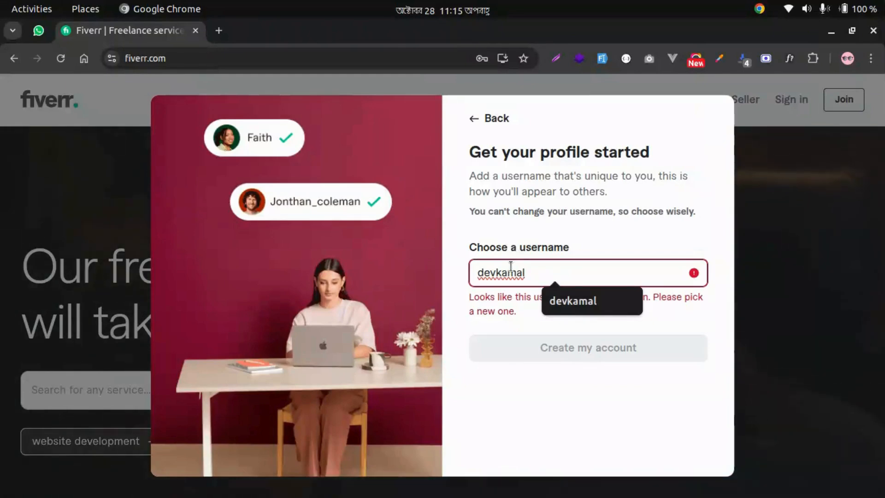
pyautogui.write('ho')
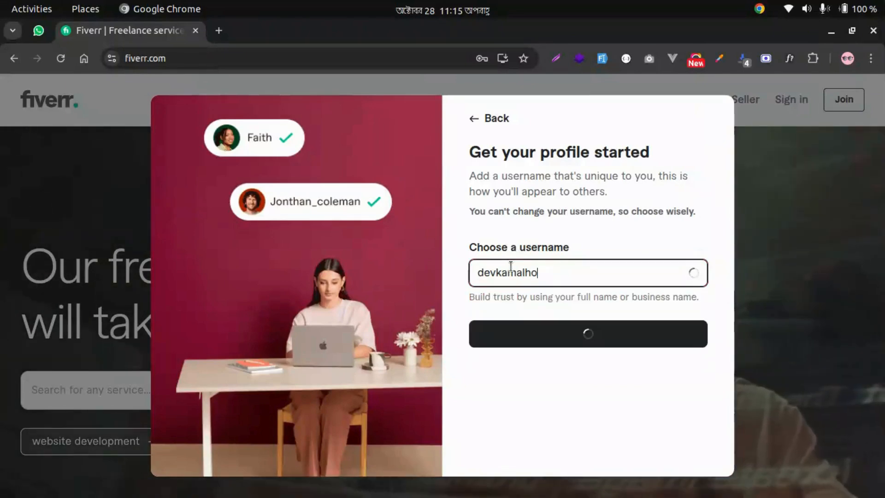
pyautogui.write('ssen')
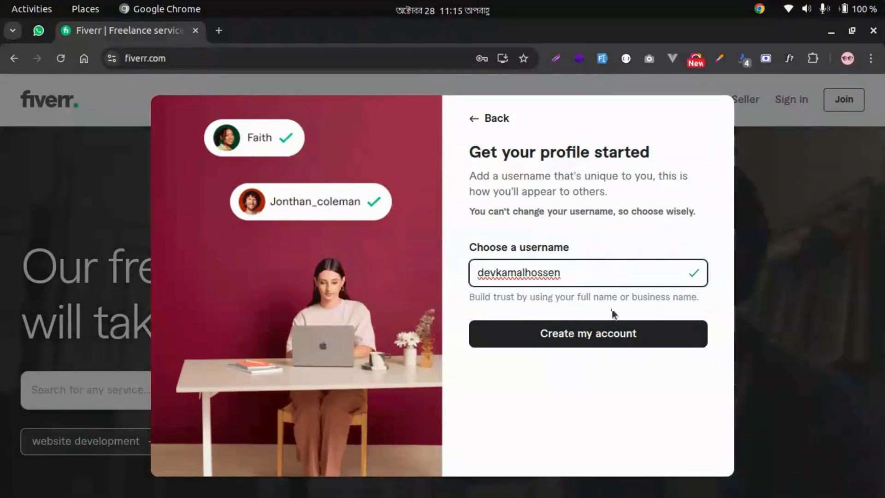
pyautogui.click(577, 340)
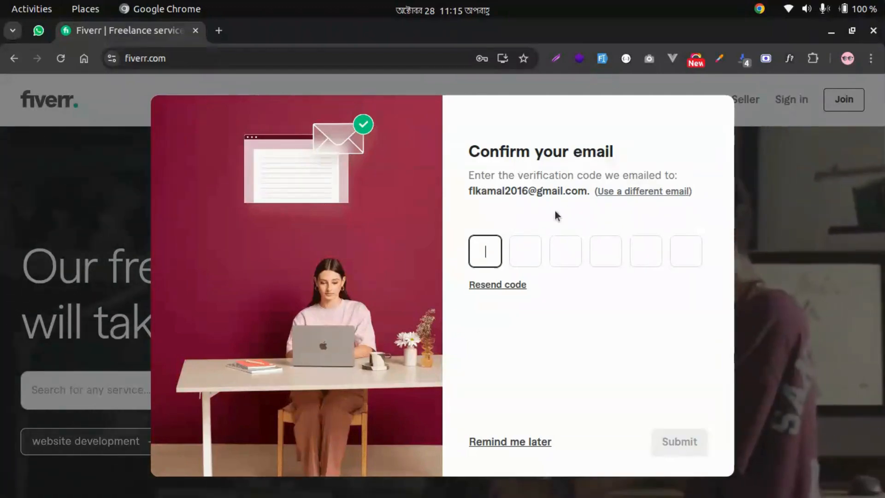
# Open Gmail from the Google apps grid in a new browser tab.
pyautogui.click(219, 30)
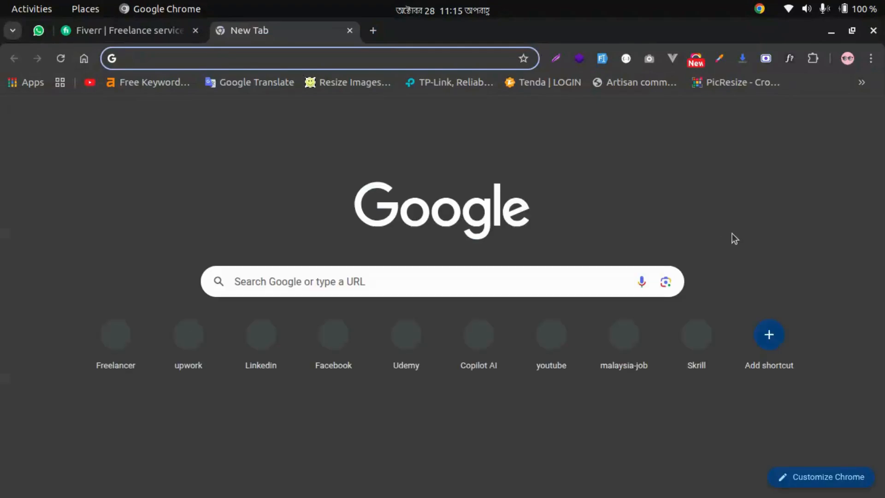
pyautogui.click(831, 118)
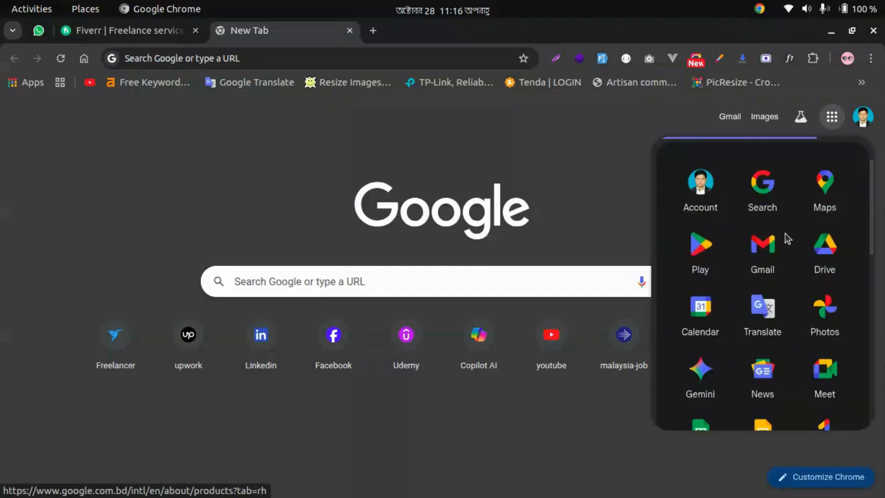
pyautogui.click(756, 267)
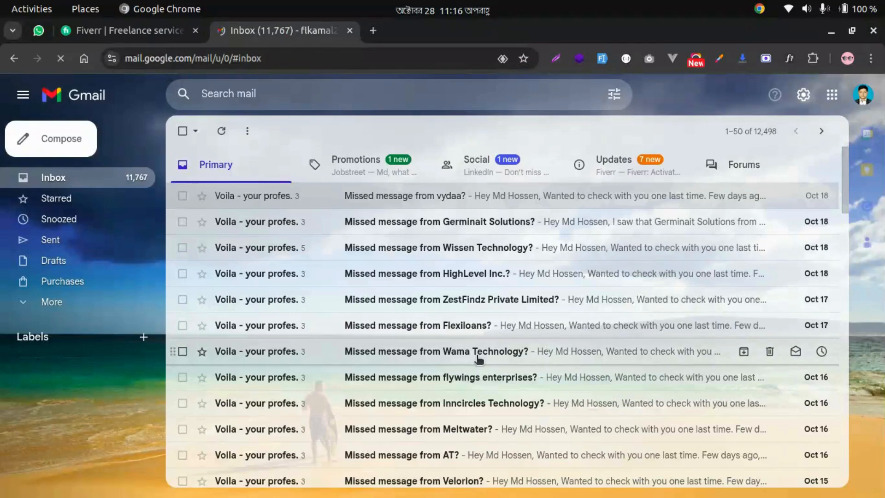
# Copy the verification code from Fiverr's activation email under Updates, then return to Fiverr.
pyautogui.click(639, 170)
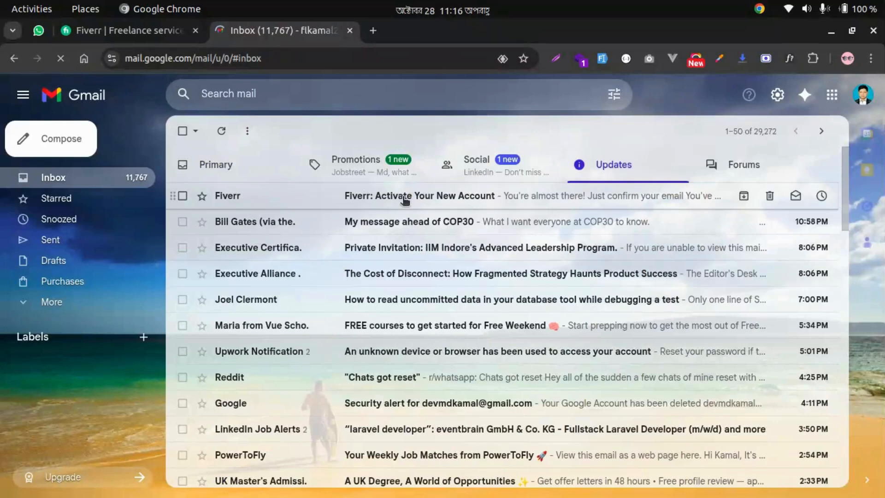
pyautogui.click(438, 200)
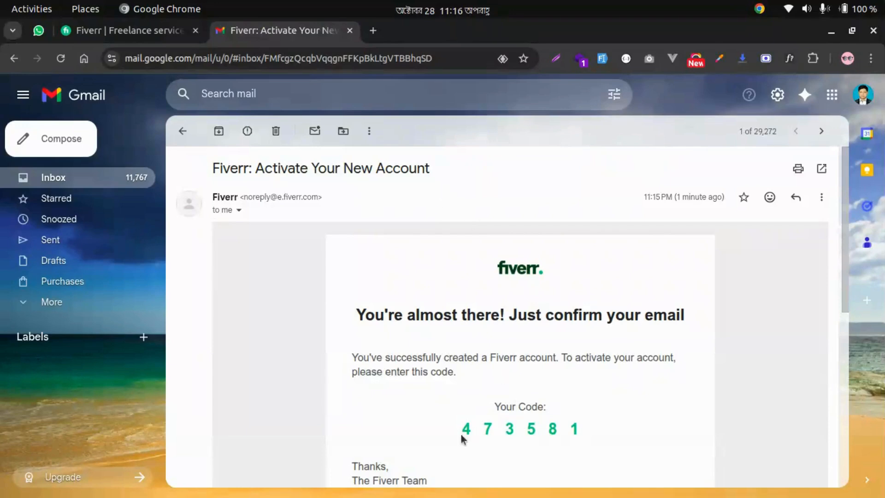
pyautogui.moveTo(462, 429); pyautogui.dragTo(589, 431)
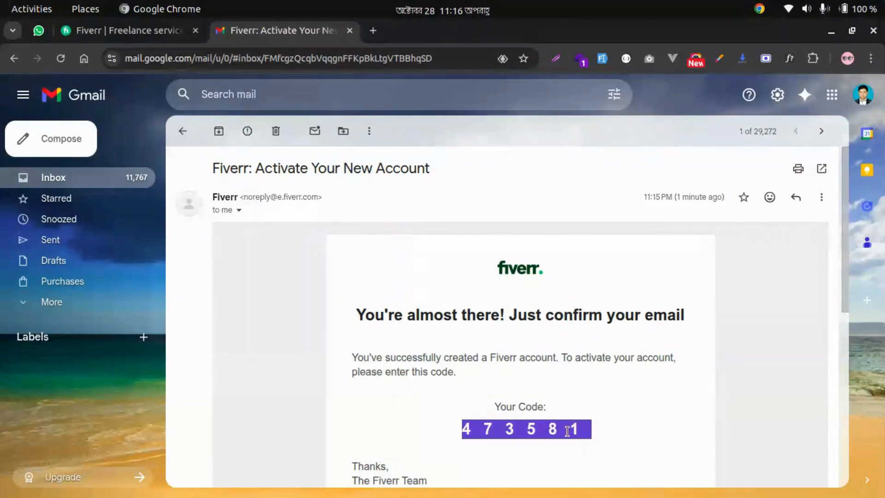
pyautogui.rightClick(567, 431)
pyautogui.click(625, 253)
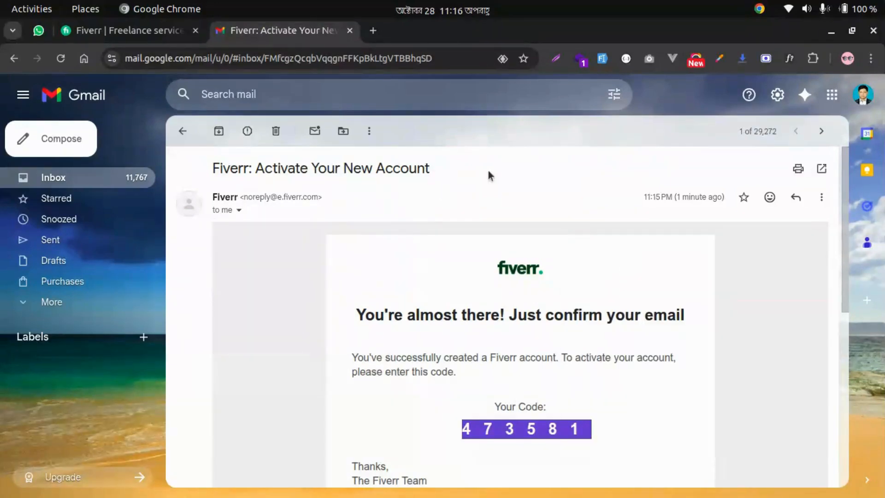
pyautogui.click(161, 30)
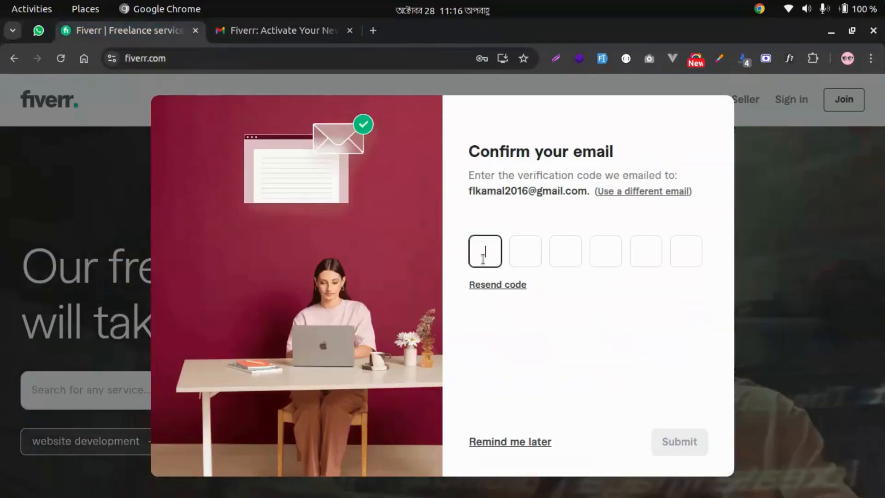
# Paste the six-digit verification code into the confirmation boxes and submit it.
pyautogui.hotkey('ctrl', 'v')
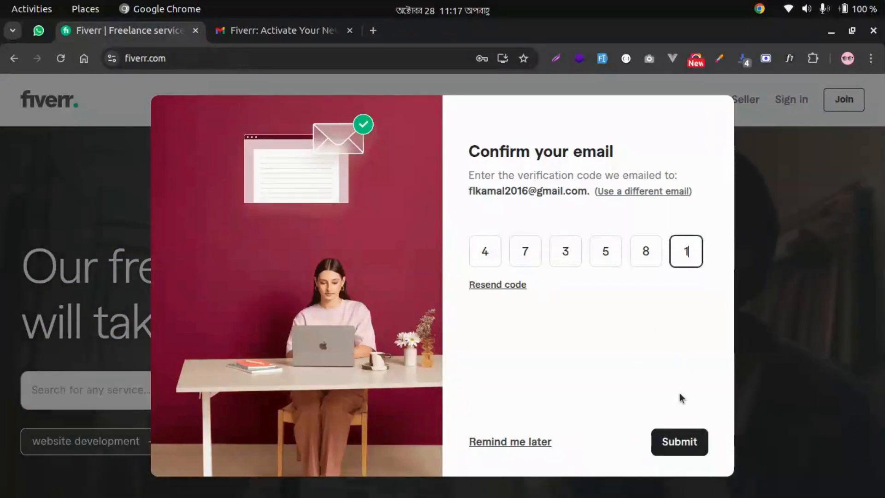
pyautogui.click(678, 444)
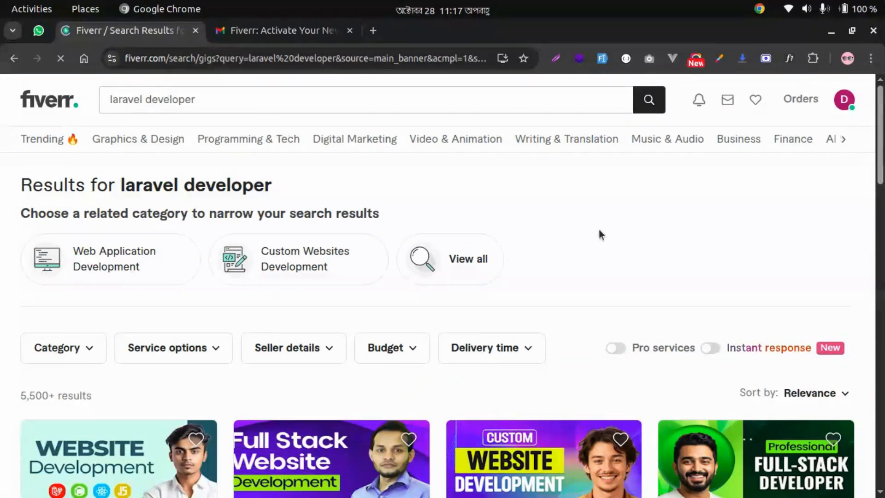
# Scroll down through the laravel developer search results and back up.
pyautogui.scroll(-10, 599, 233)
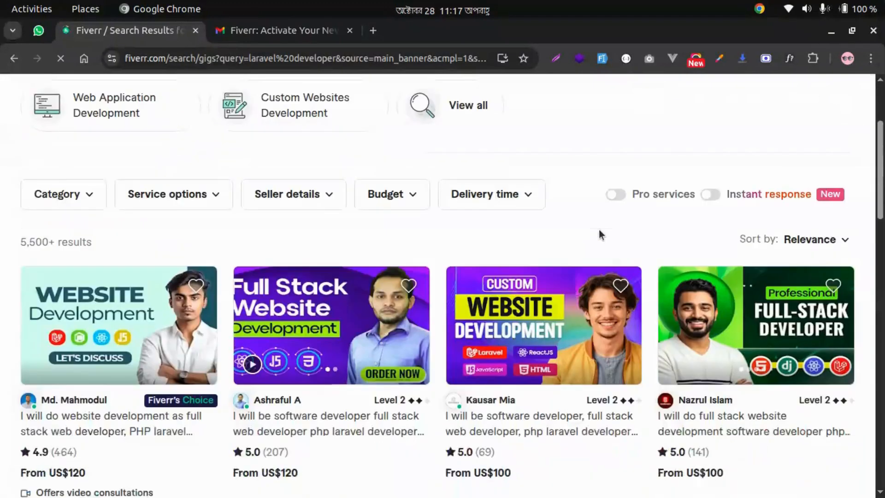
pyautogui.scroll(-6, 599, 232)
pyautogui.scroll(14, 599, 233)
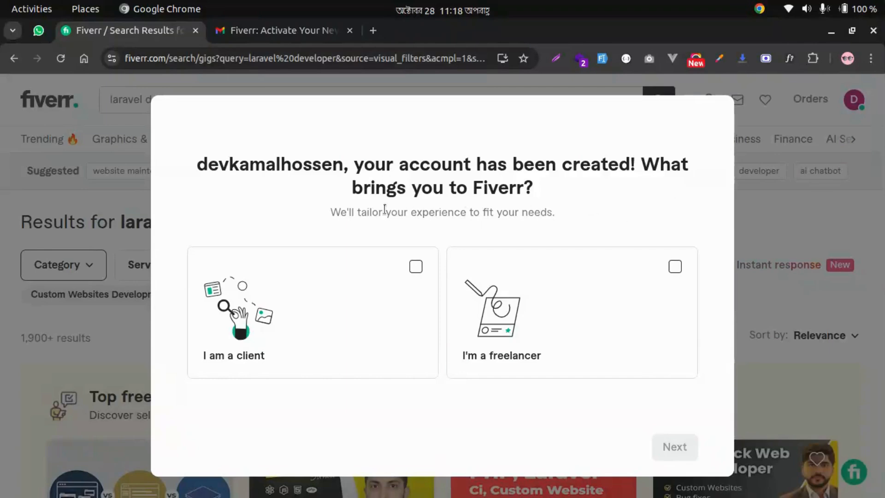
# Choose 'I'm a freelancer' in the 'What brings you to Fiverr?' dialog and confirm.
pyautogui.moveTo(330, 214); pyautogui.dragTo(553, 217)
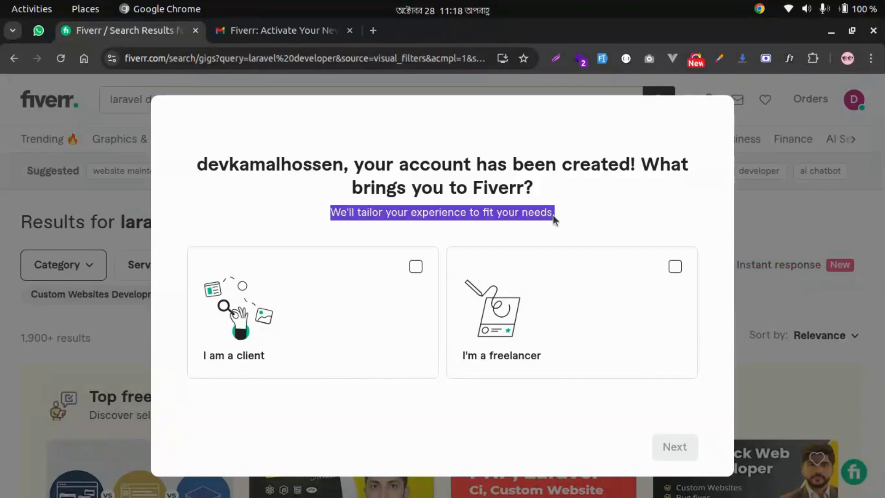
pyautogui.click(570, 217)
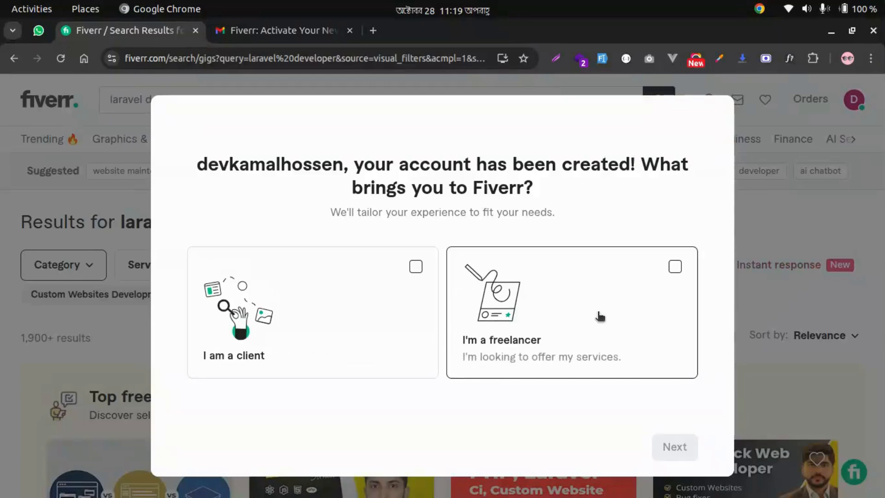
pyautogui.click(625, 290)
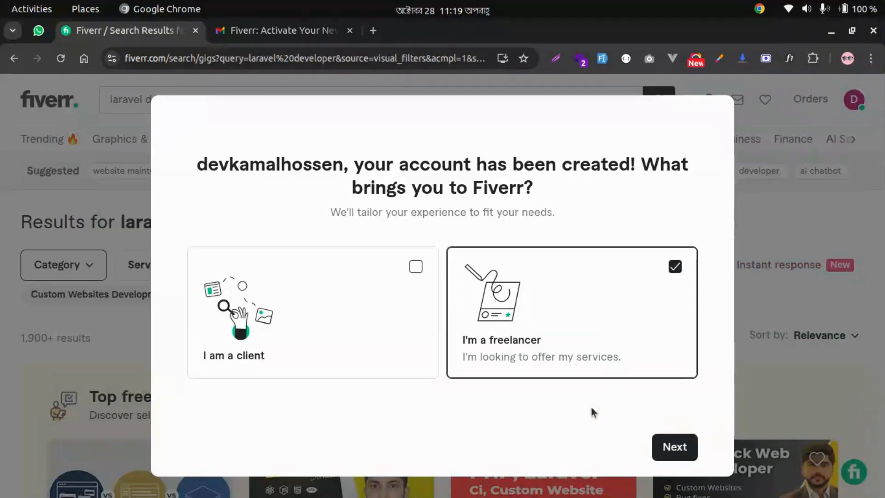
pyautogui.click(678, 450)
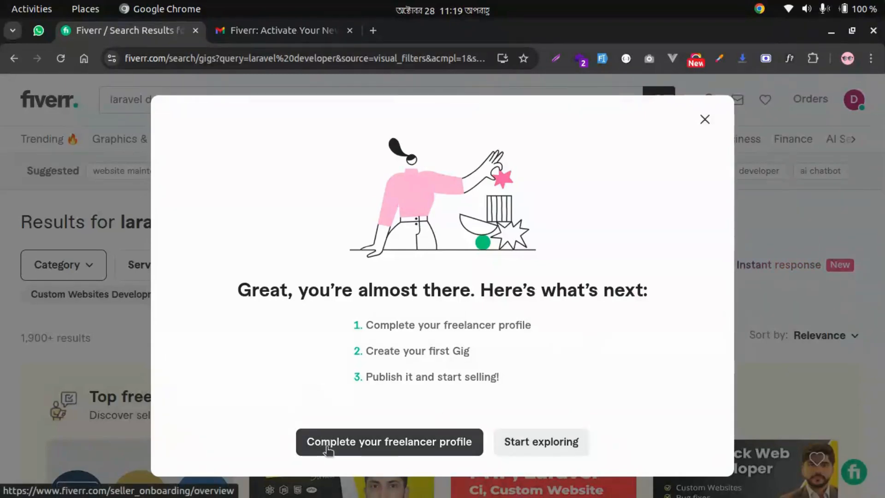
# Choose 'Complete your freelancer profile' to open the 'Ready to start selling' page.
pyautogui.click(393, 444)
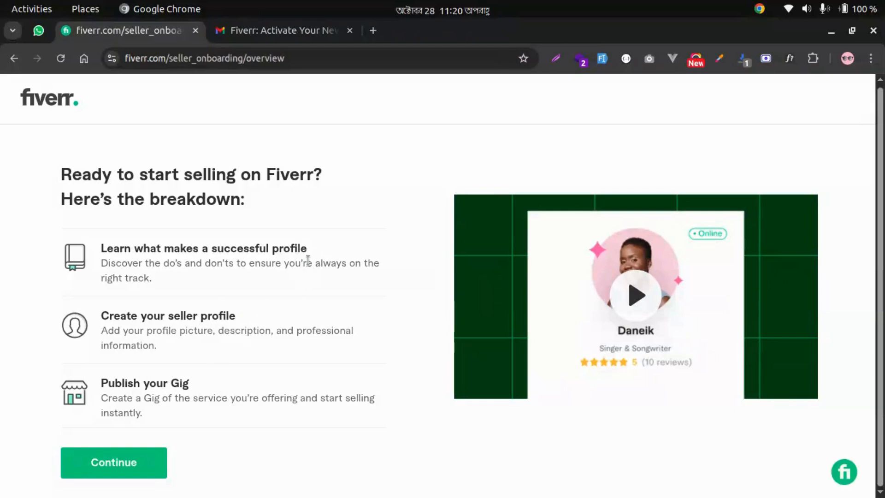
# Copy the 'What makes a successful Fiverr profile?' tips text, then open a new browser tab.
pyautogui.click(111, 464)
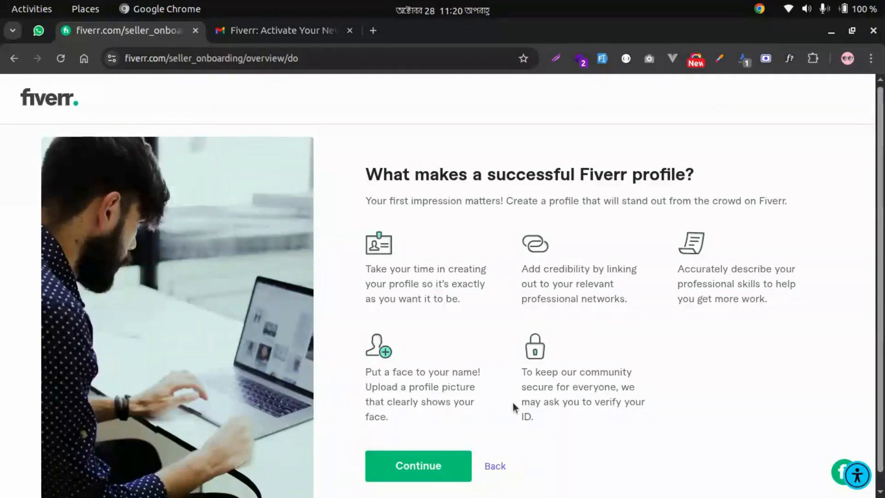
pyautogui.moveTo(540, 414); pyautogui.dragTo(366, 172)
pyautogui.rightClick(490, 206)
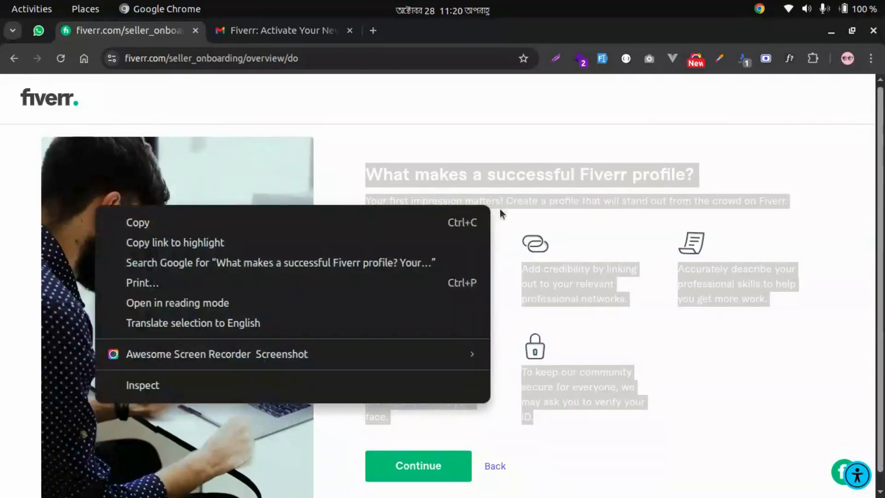
pyautogui.click(345, 228)
pyautogui.click(424, 226)
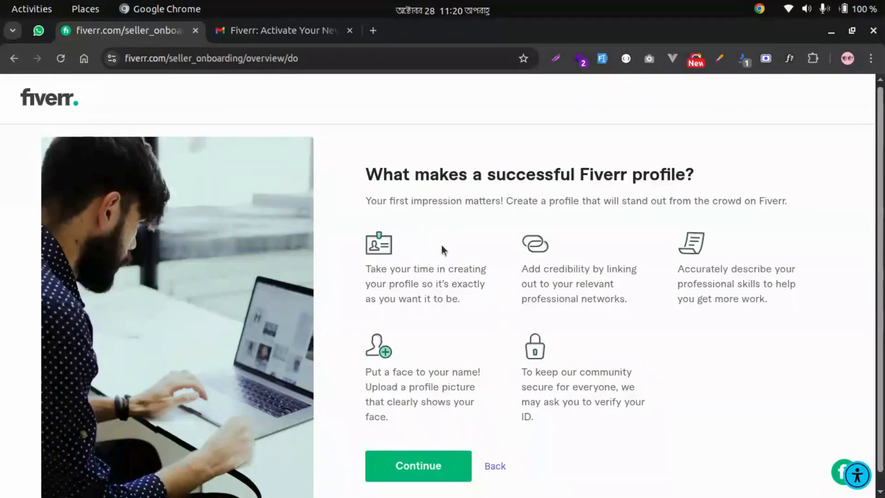
pyautogui.hotkey('ctrl', 't')
# Go to ChatGPT and ask it to explain the pasted Fiverr profile tips in Bangla.
pyautogui.write('cha')
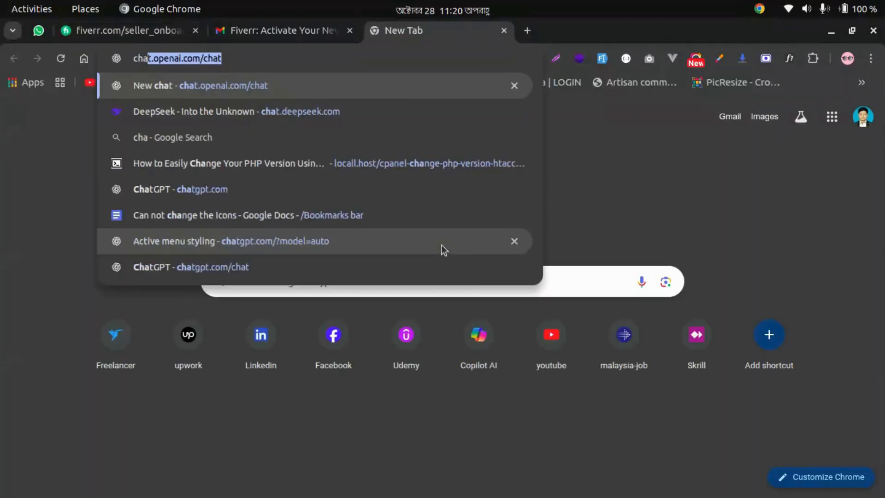
pyautogui.press('Return')
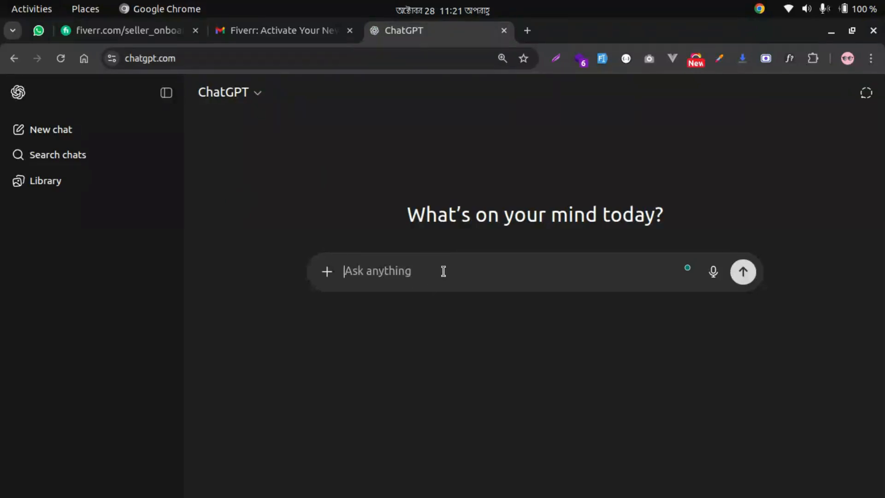
pyautogui.write('fiverre')
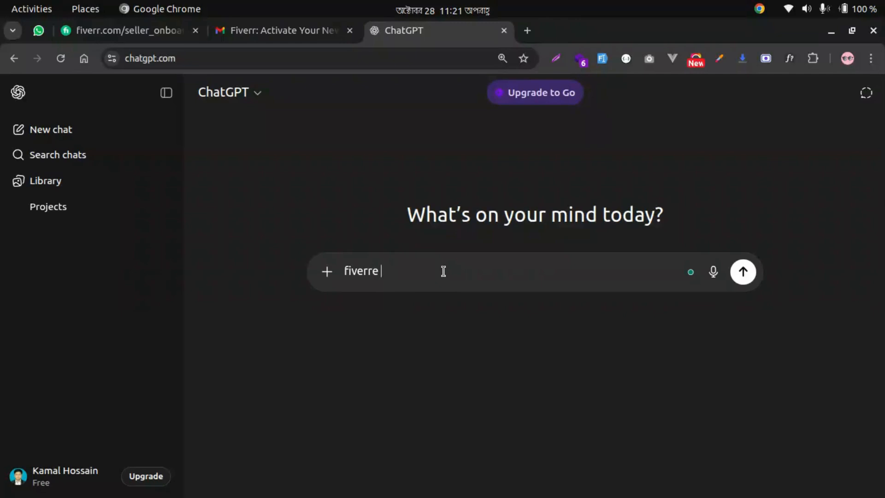
pyautogui.write(' ekhane')
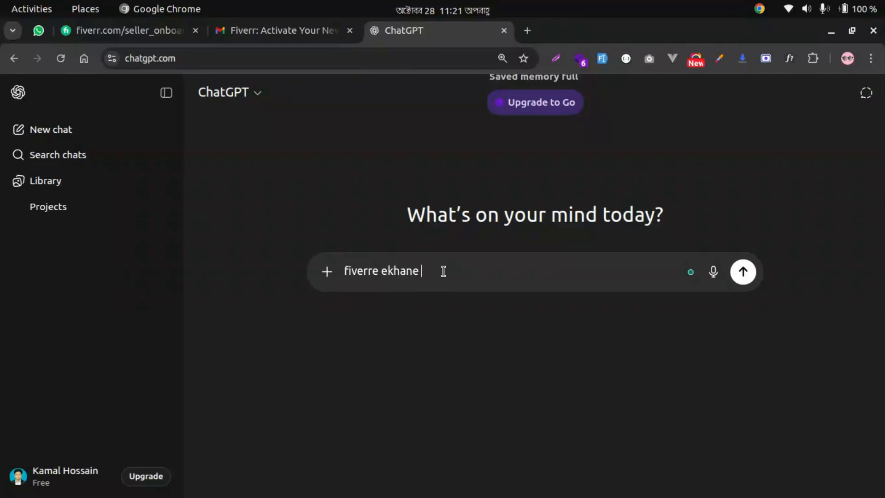
pyautogui.write(' ki boleche ami nujin')
pyautogui.write('ai')
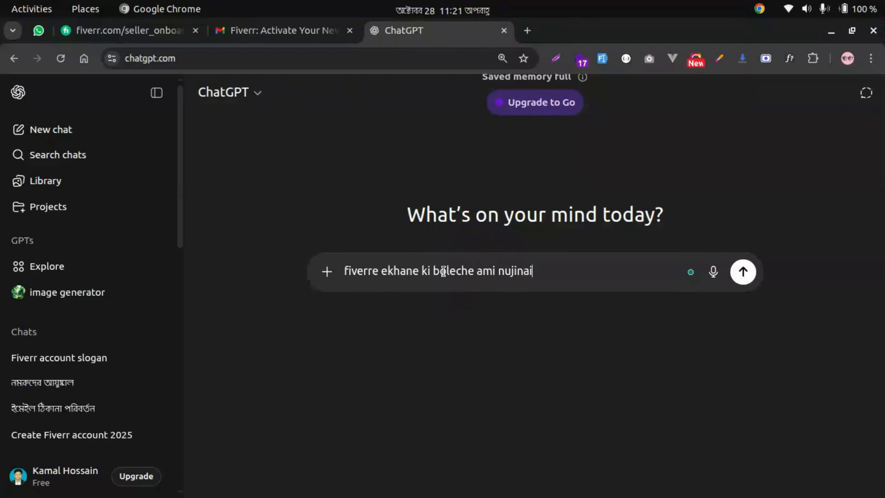
pyautogui.write(' amake banglai bu')
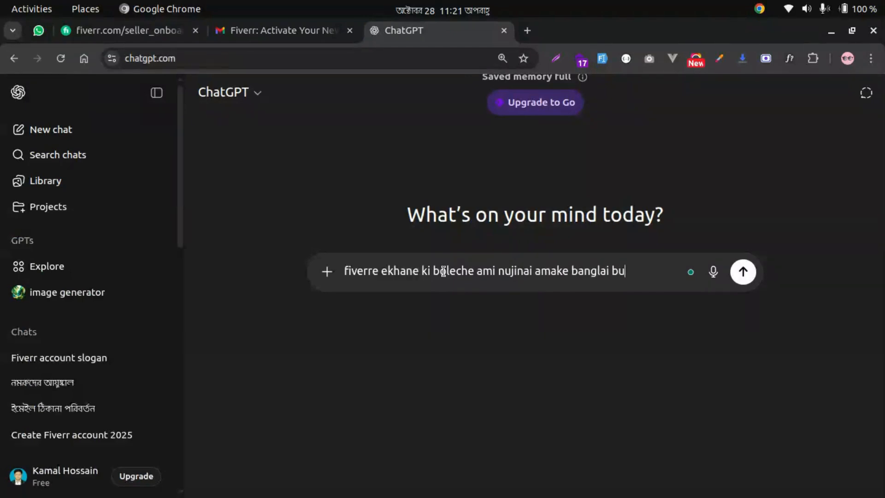
pyautogui.write('jiye dao.')
pyautogui.hotkey('shift', 'Return')
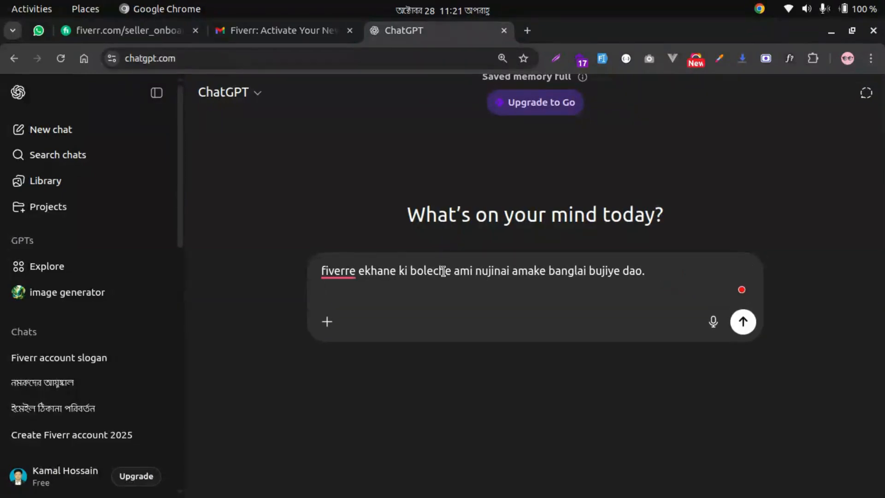
pyautogui.hotkey('ctrl', 'v')
pyautogui.press('Return')
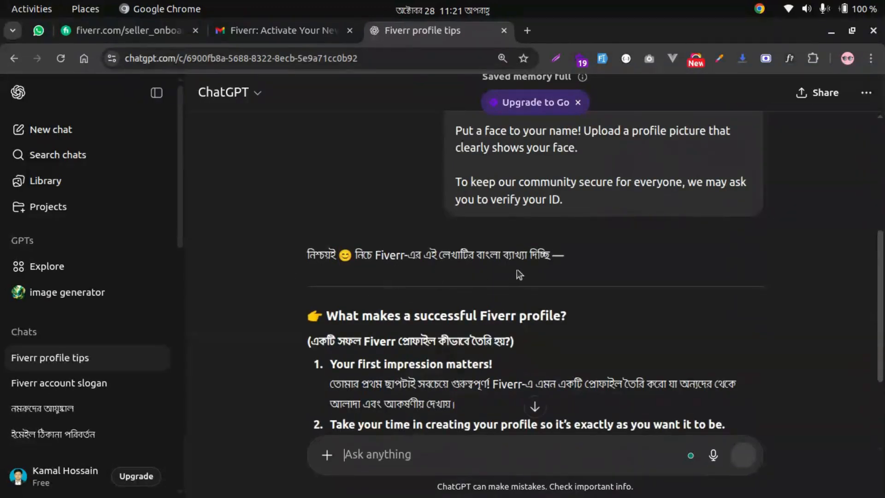
# Scroll through ChatGPT's reply listing the six tips with Bengali translations.
pyautogui.scroll(-5, 638, 244)
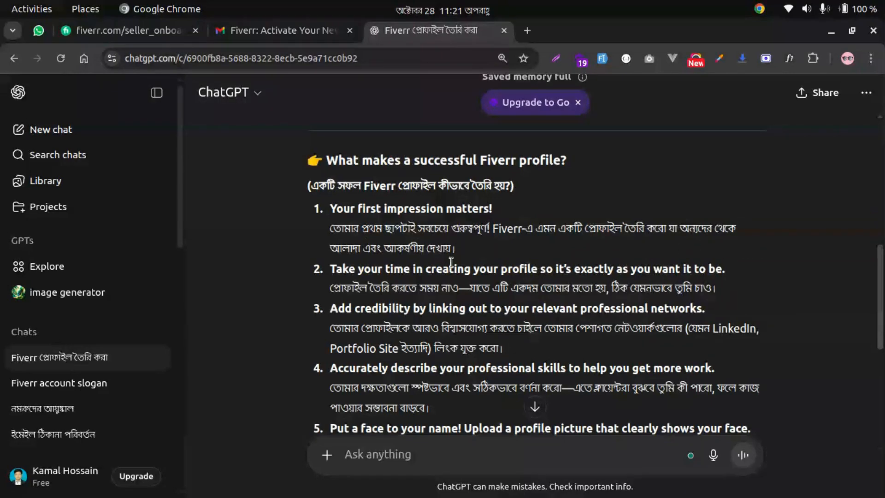
pyautogui.scroll(-5, 549, 254)
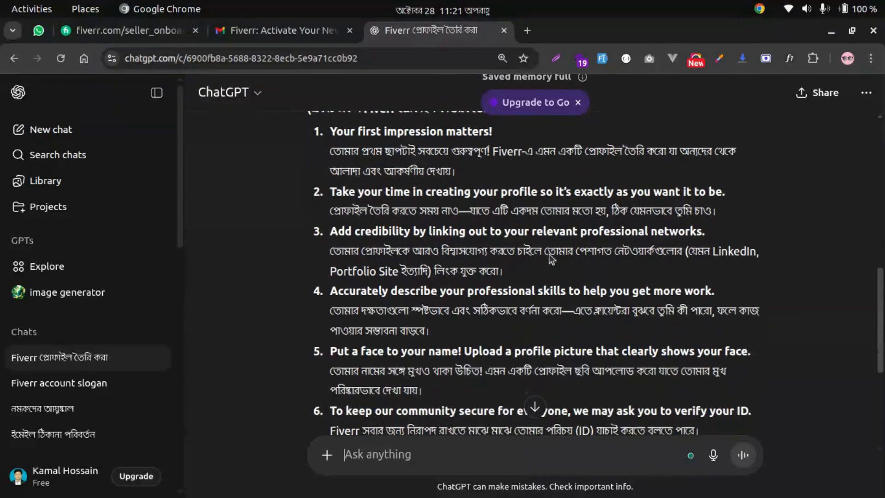
pyautogui.scroll(-2, 549, 254)
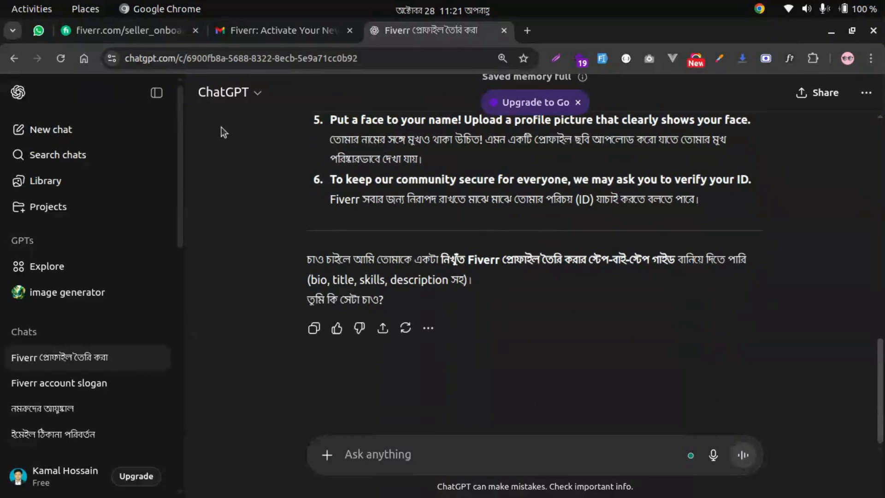
# Continue to Fiverr's things-to-avoid page, copy its rules text, and return to ChatGPT.
pyautogui.click(112, 30)
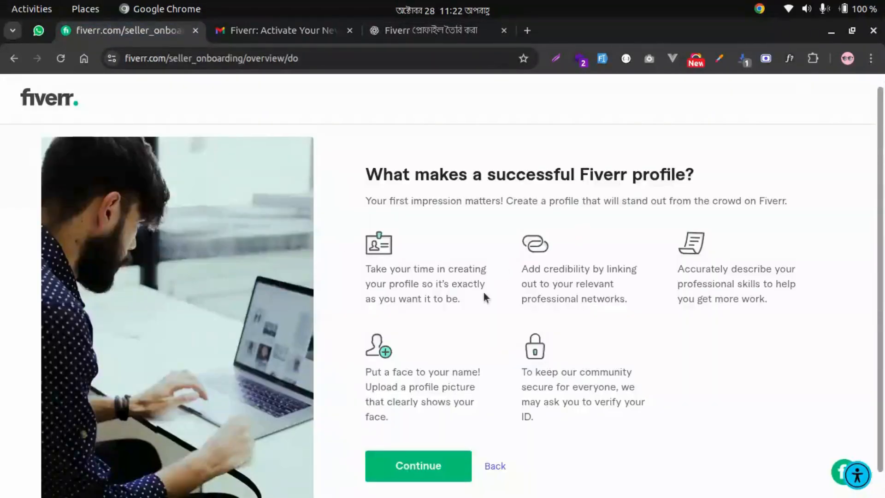
pyautogui.click(411, 466)
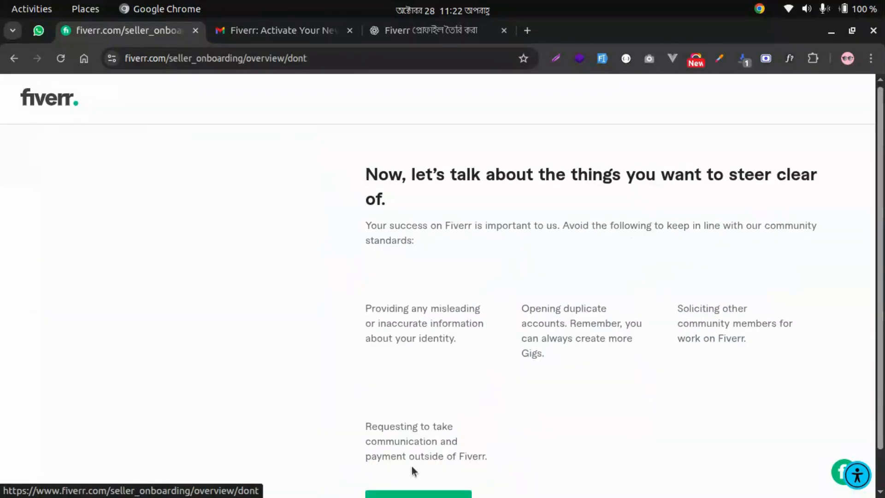
pyautogui.scroll(-2, 456, 210)
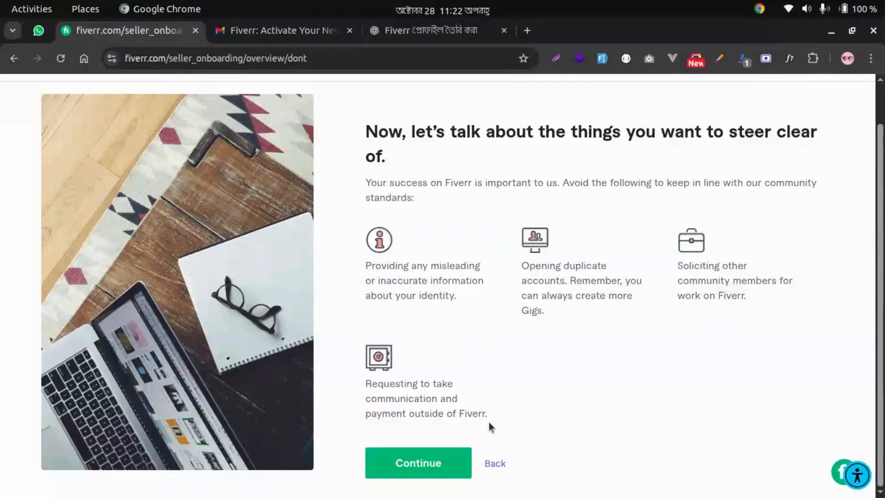
pyautogui.moveTo(494, 416); pyautogui.dragTo(361, 134)
pyautogui.rightClick(385, 156)
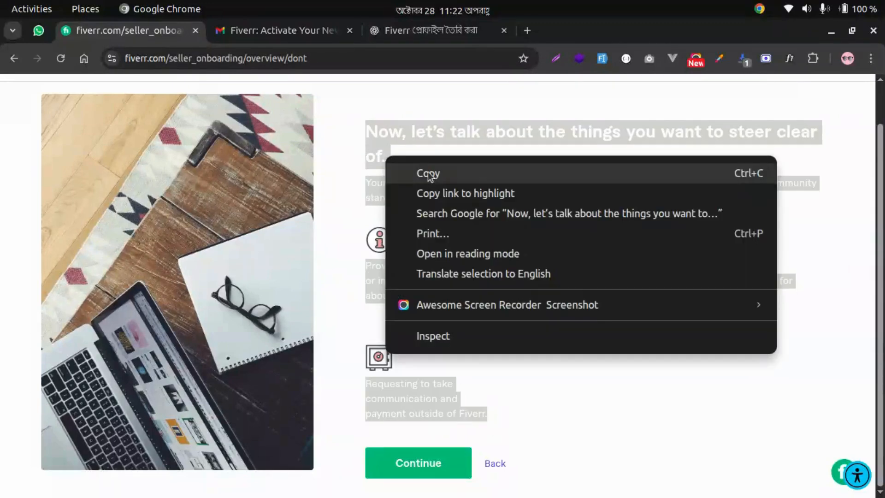
pyautogui.click(426, 172)
pyautogui.click(460, 297)
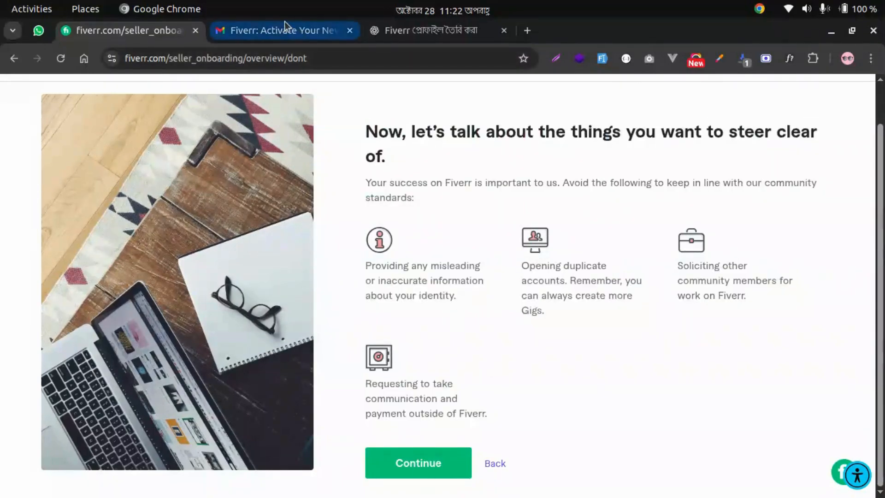
pyautogui.click(431, 27)
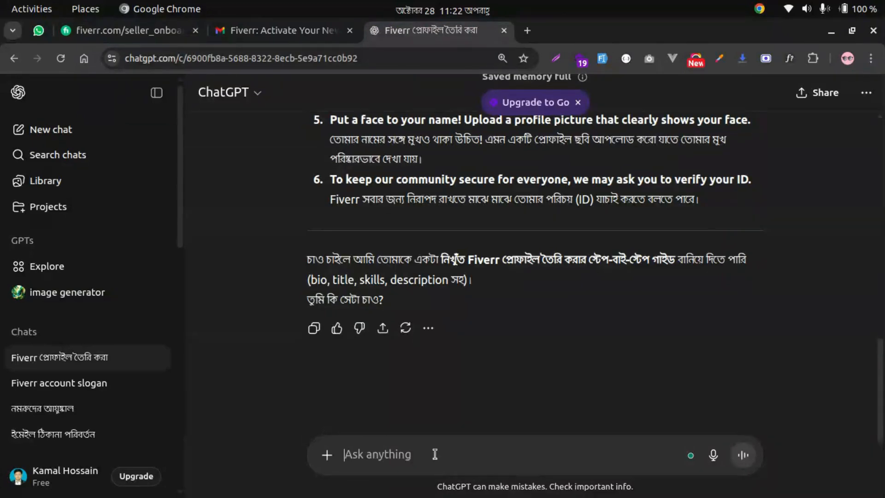
# Ask ChatGPT to explain the pasted things-to-avoid rules as well ('eat o bole dao.').
pyautogui.write('eat o')
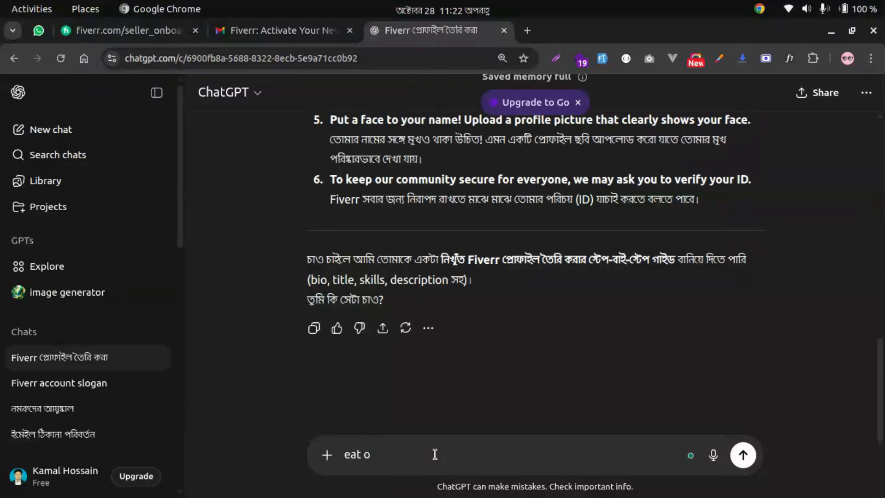
pyautogui.write(' bole dao.')
pyautogui.hotkey('shift', 'Return')
pyautogui.hotkey('ctrl', 'v')
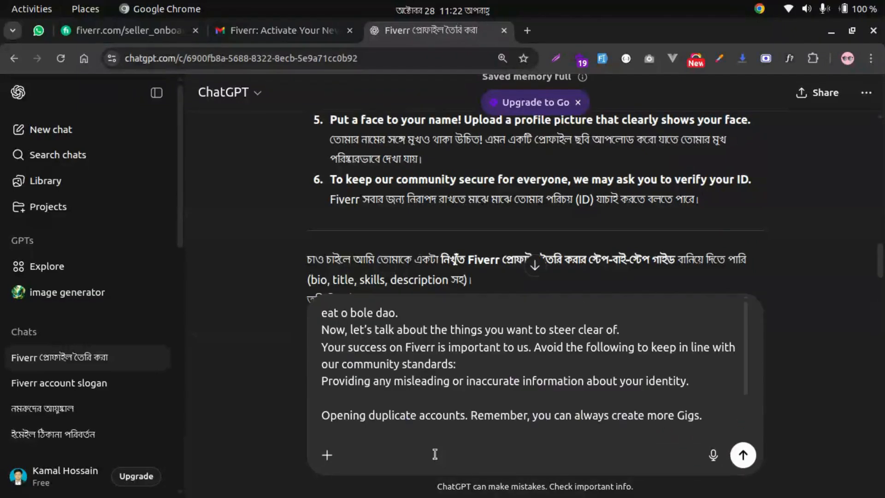
pyautogui.press('Return')
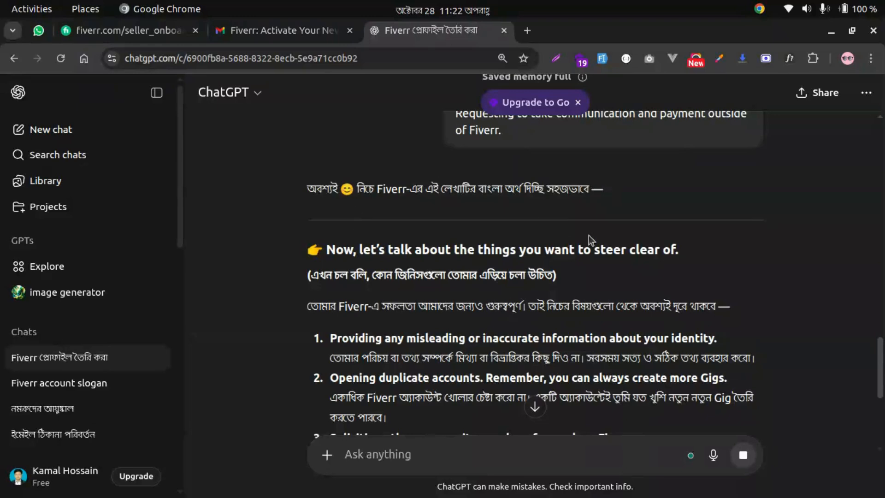
# Scroll through the Bengali explanation of the four things-to-avoid rules.
pyautogui.scroll(2, 588, 235)
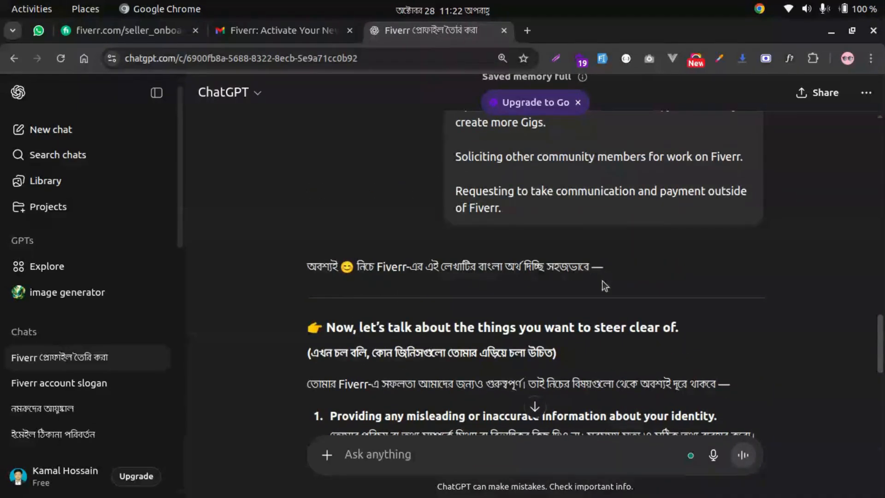
pyautogui.scroll(7, 601, 280)
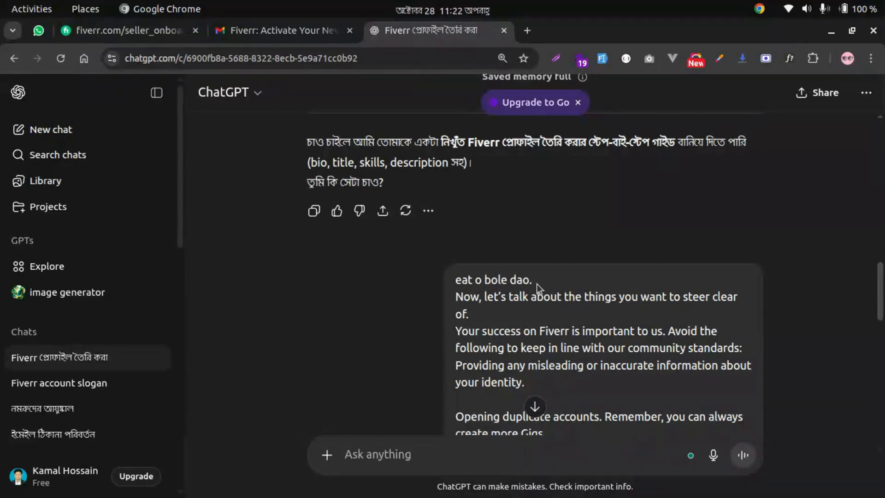
pyautogui.scroll(-6, 521, 271)
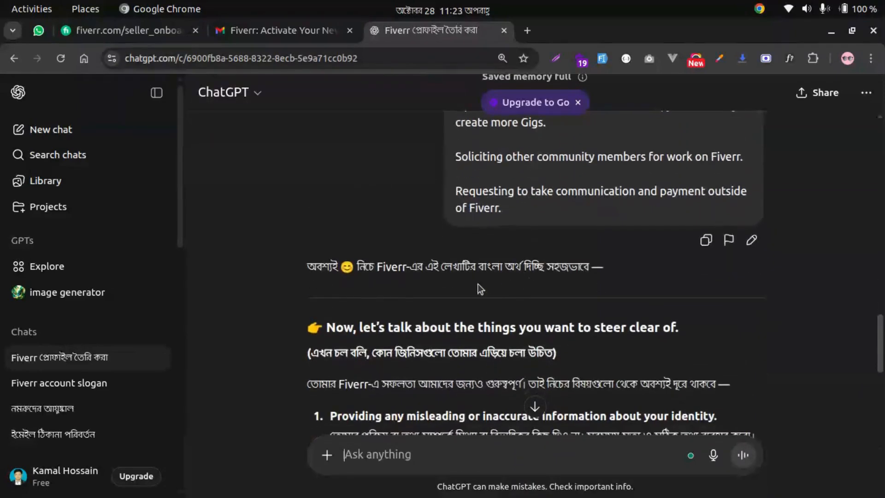
pyautogui.scroll(-7, 522, 278)
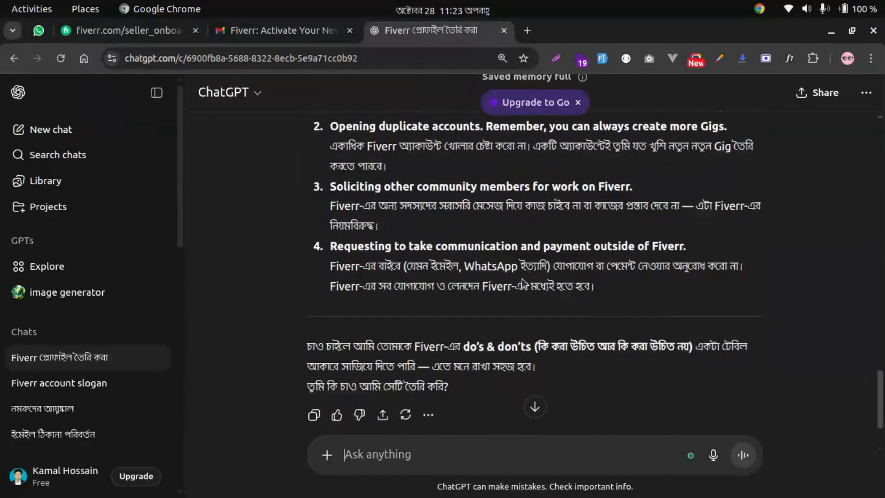
pyautogui.scroll(-2, 523, 282)
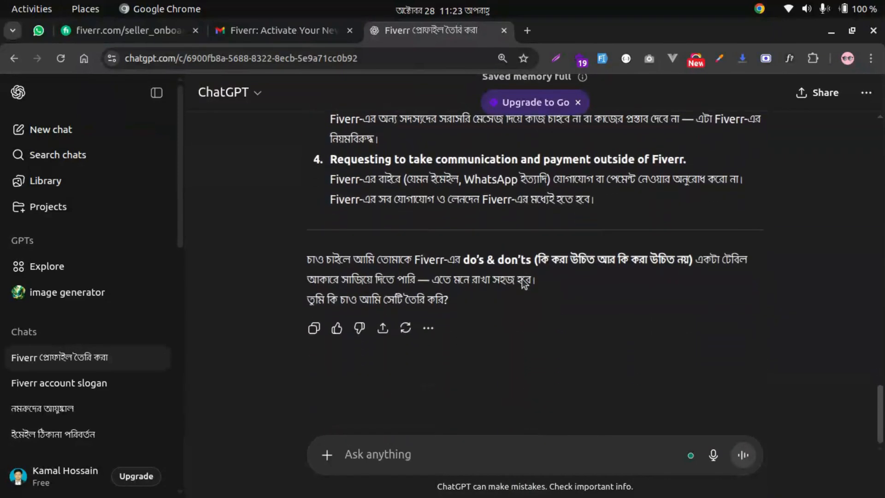
# Continue past the things-to-avoid page to the Personal Info form, step 1 of 3 at 25%.
pyautogui.click(120, 32)
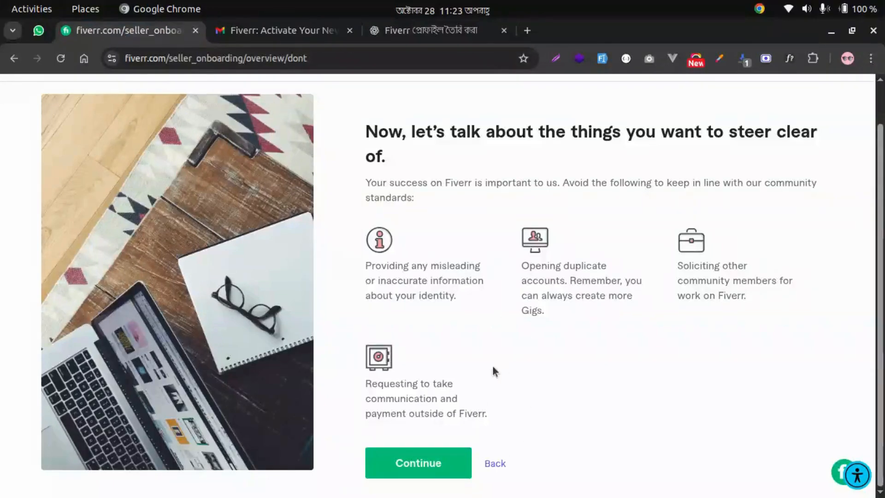
pyautogui.click(407, 462)
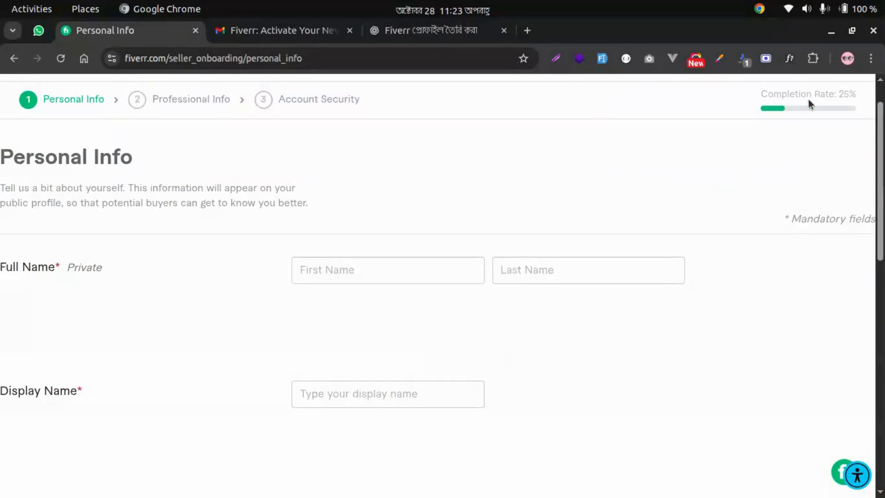
pyautogui.doubleClick(843, 94)
pyautogui.click(381, 162)
# Type the seller's first name into First Name, correcting capitalization and a stray period.
pyautogui.click(355, 269)
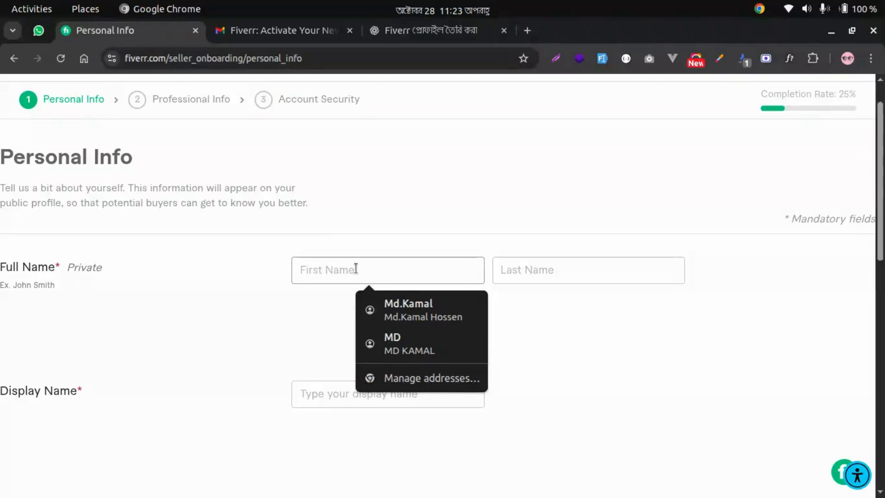
pyautogui.write('Md')
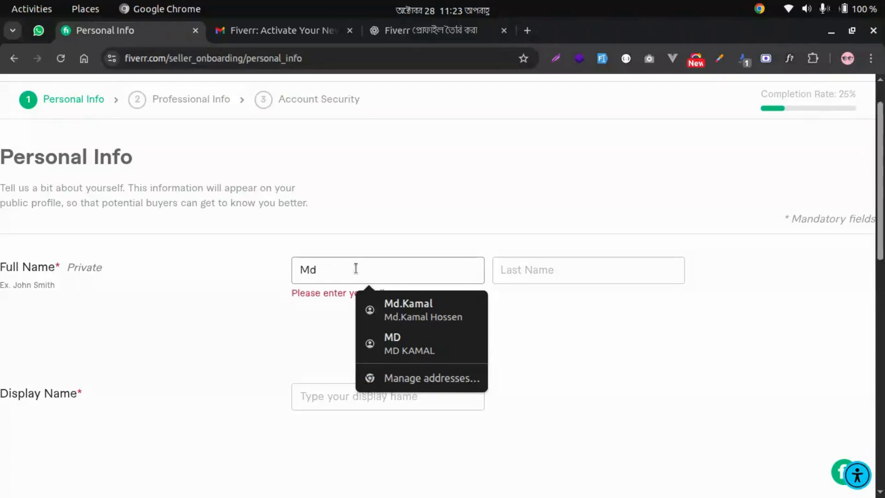
pyautogui.press('BackSpace')
pyautogui.write('D')
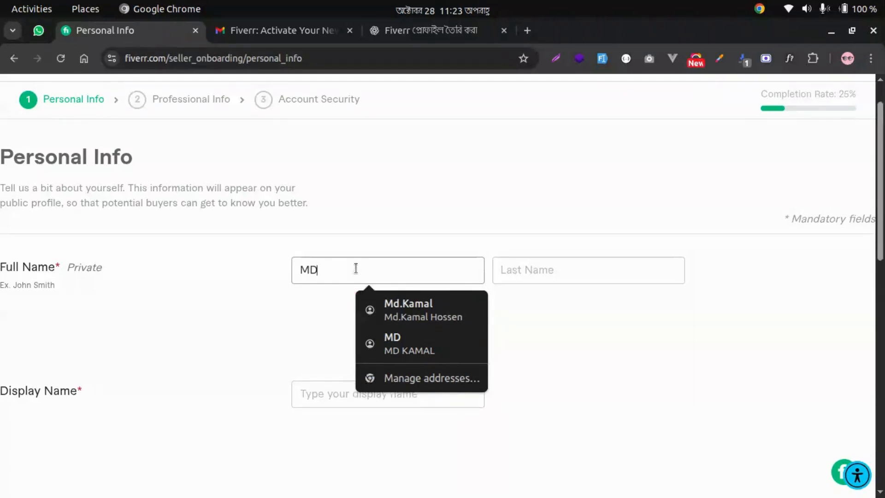
pyautogui.click(527, 271)
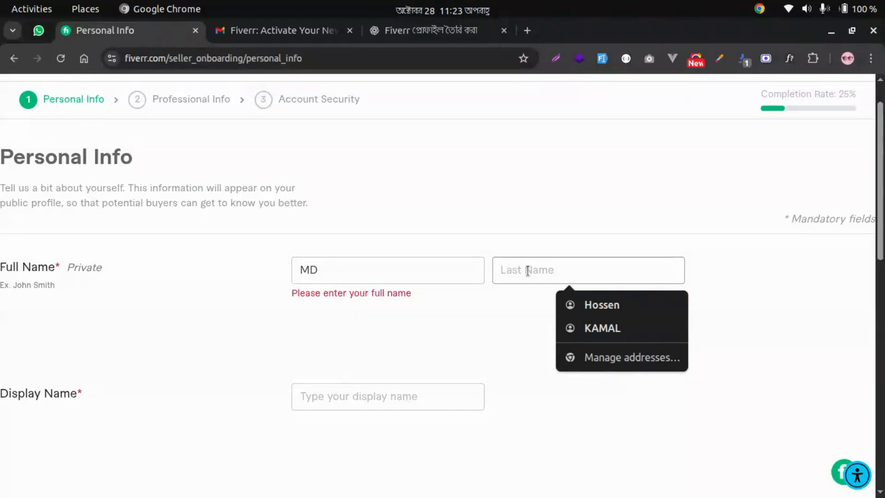
pyautogui.click(348, 268)
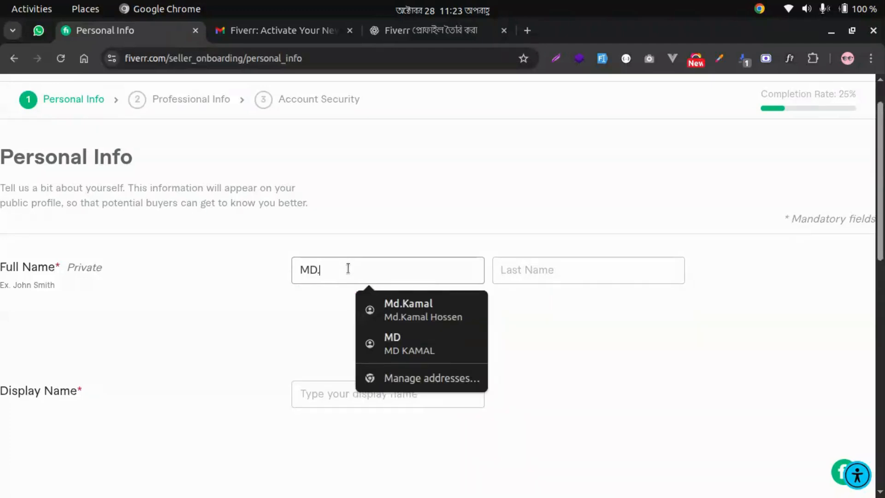
pyautogui.write('. KAMAL')
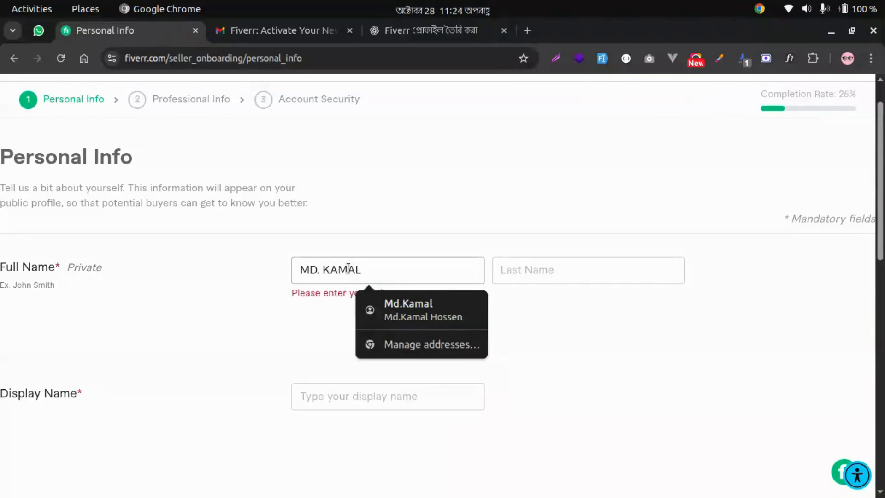
pyautogui.click(546, 270)
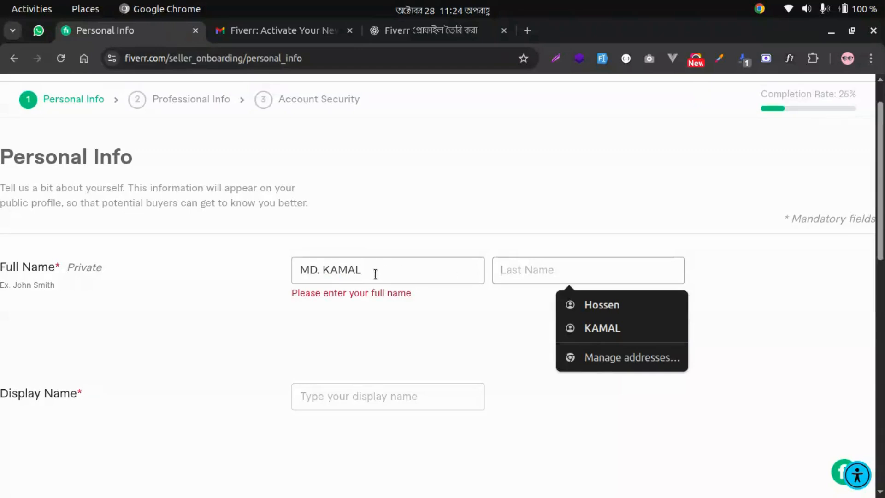
pyautogui.click(323, 269)
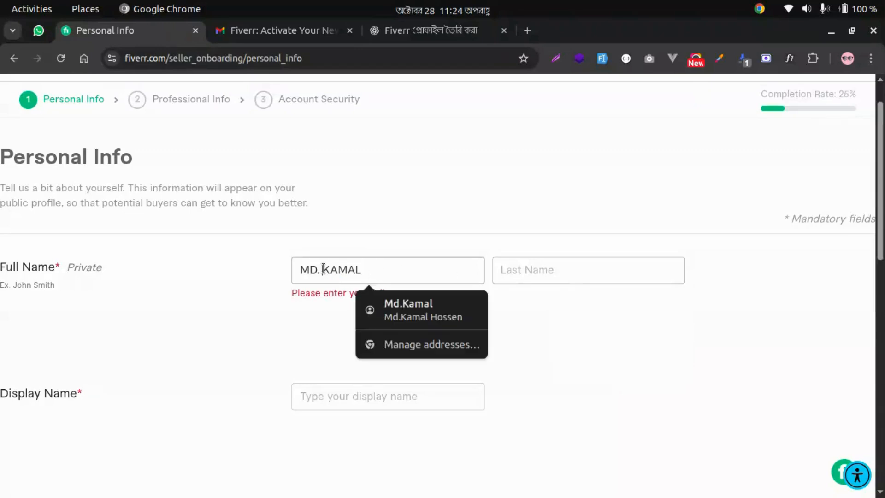
pyautogui.press('BackSpace')
pyautogui.click(396, 271)
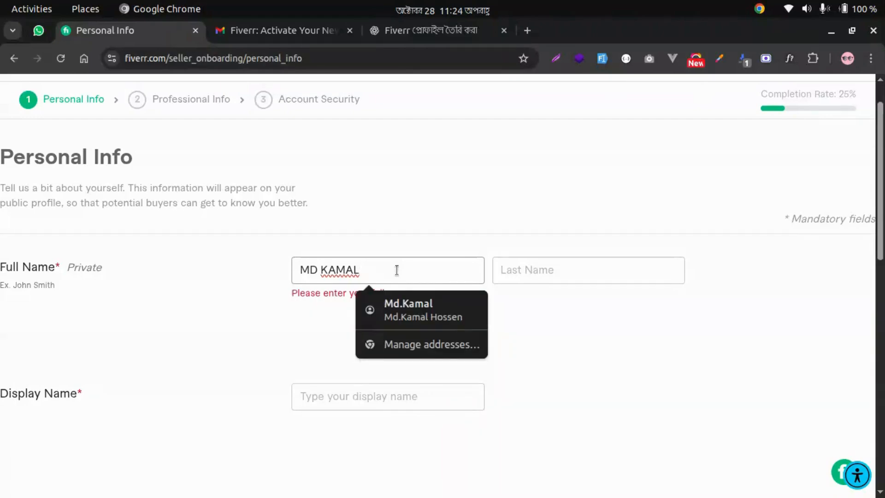
pyautogui.click(581, 272)
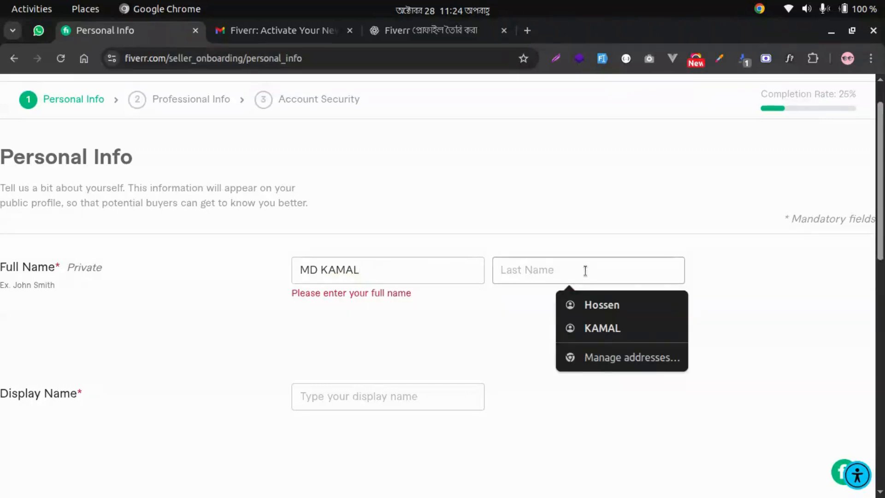
# Retype the first name cleanly and enter the seller's last name in Last Name.
pyautogui.moveTo(413, 295); pyautogui.dragTo(304, 286)
pyautogui.click(435, 296)
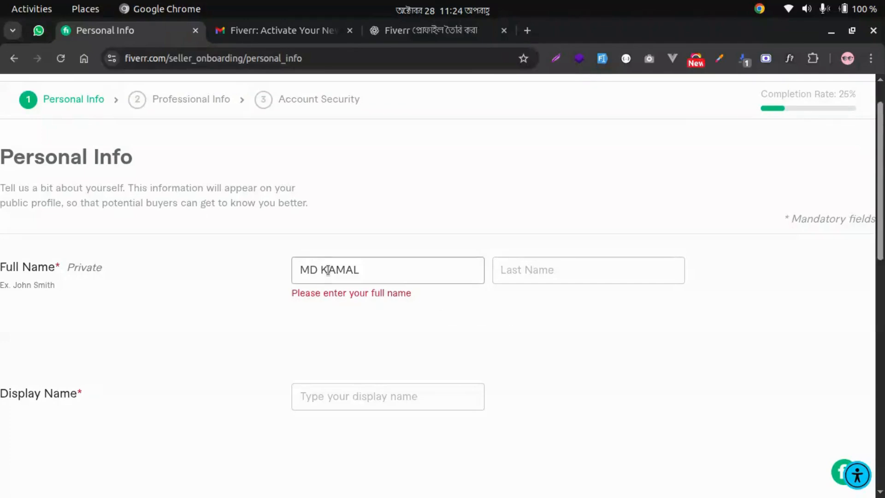
pyautogui.moveTo(390, 276); pyautogui.dragTo(290, 271)
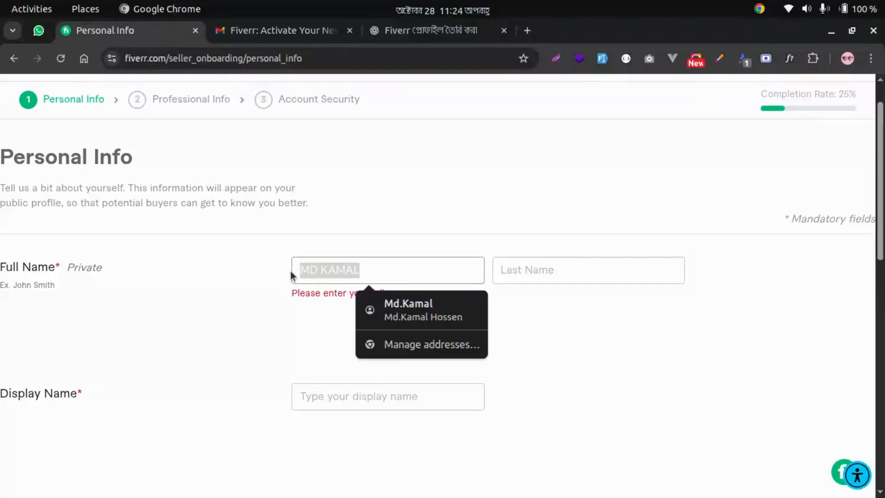
pyautogui.press('BackSpace')
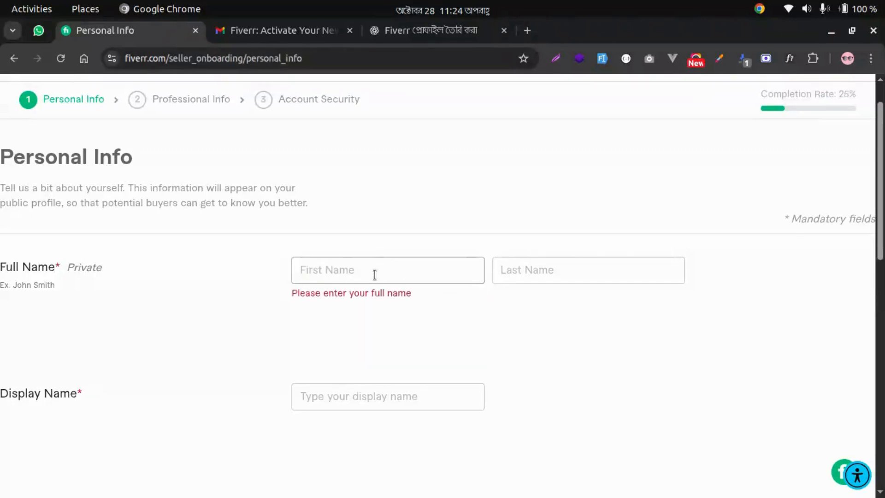
pyautogui.write('MD')
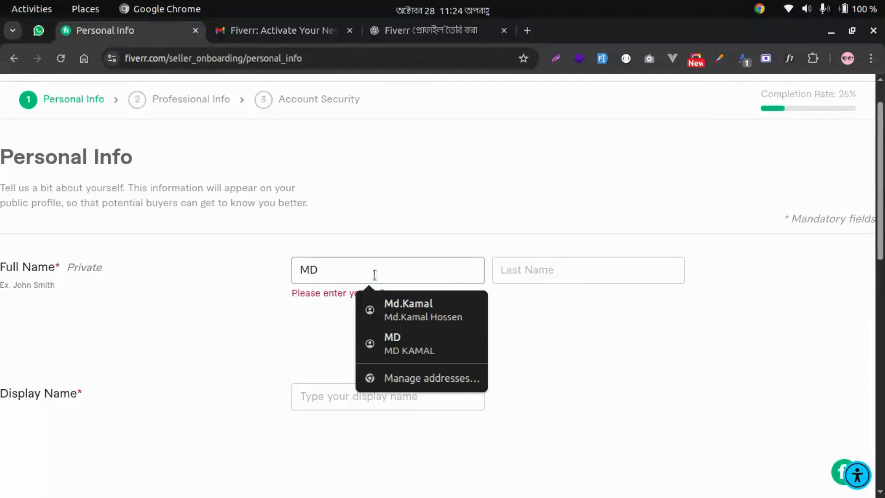
pyautogui.click(540, 271)
pyautogui.write('KAMAL')
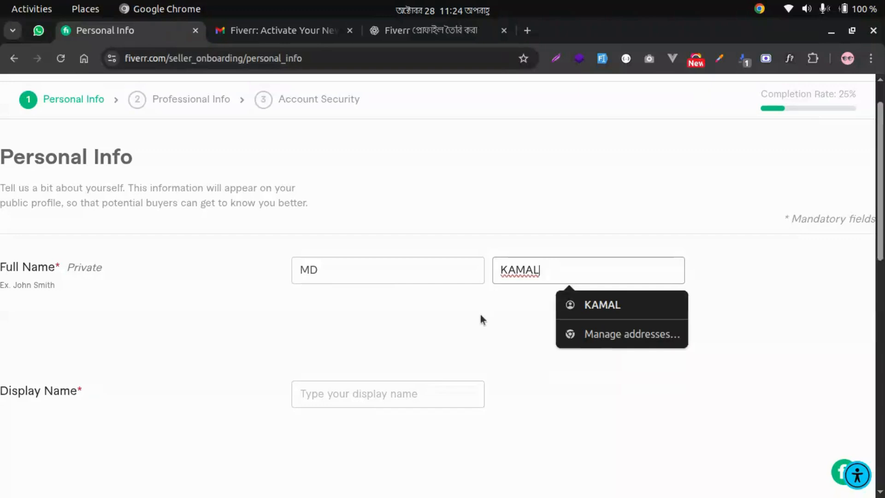
pyautogui.click(465, 295)
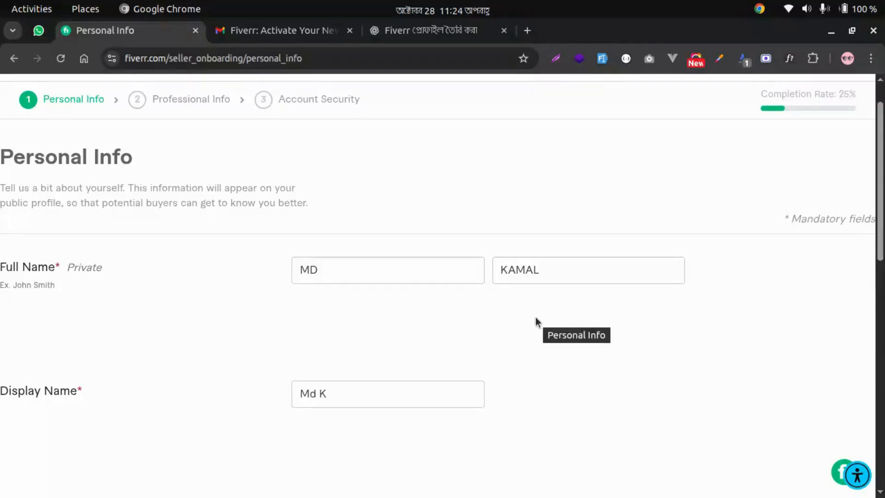
pyautogui.scroll(-3, 535, 316)
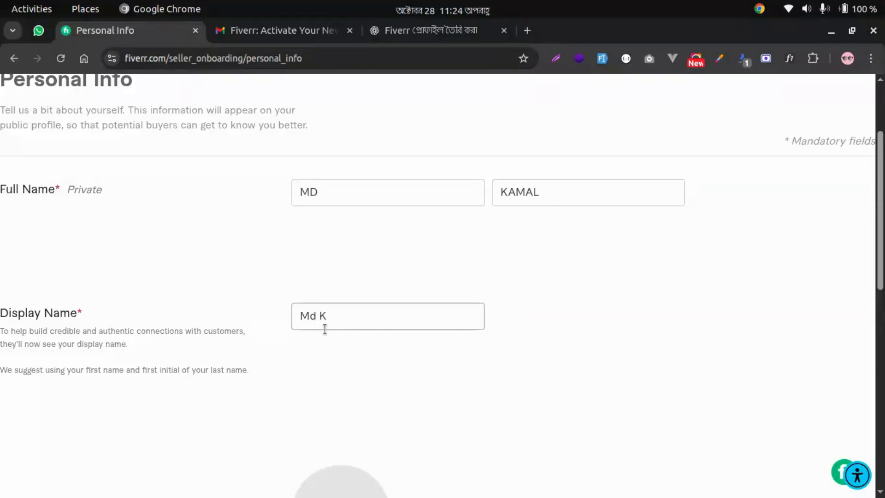
pyautogui.scroll(-3, 564, 314)
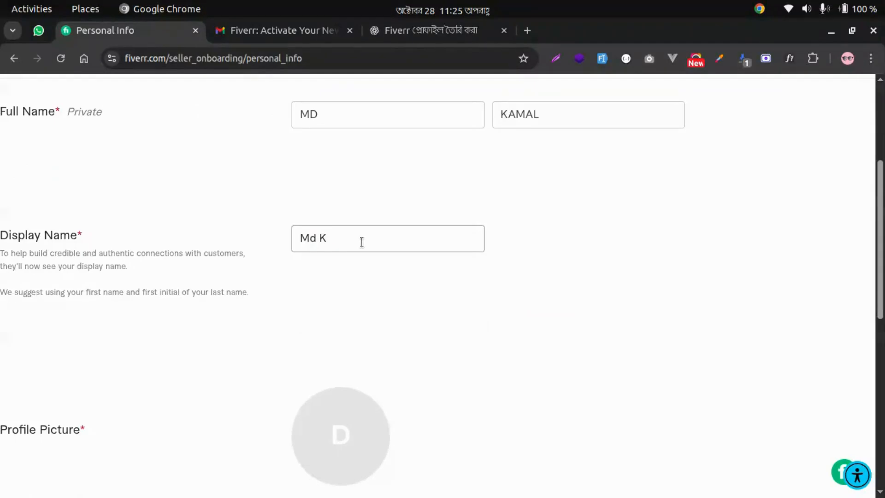
pyautogui.click(543, 266)
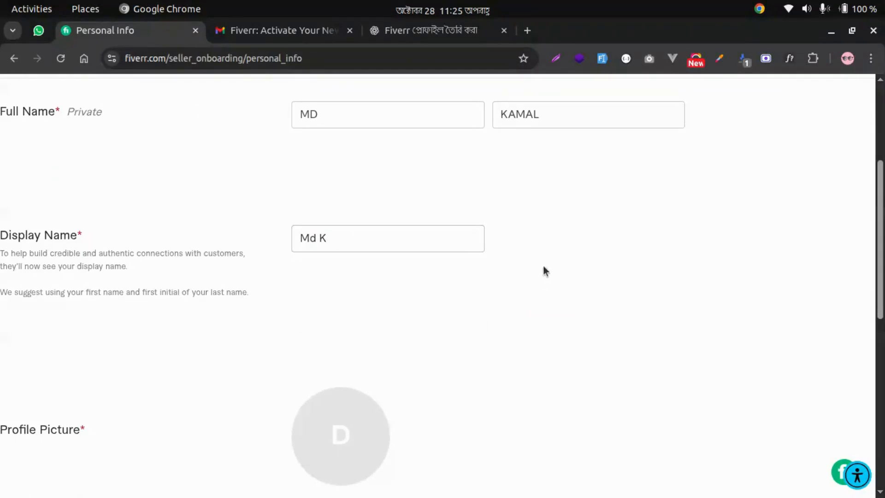
# Open the profile picture chooser in Downloads and preview several candidate images.
pyautogui.scroll(-4, 577, 284)
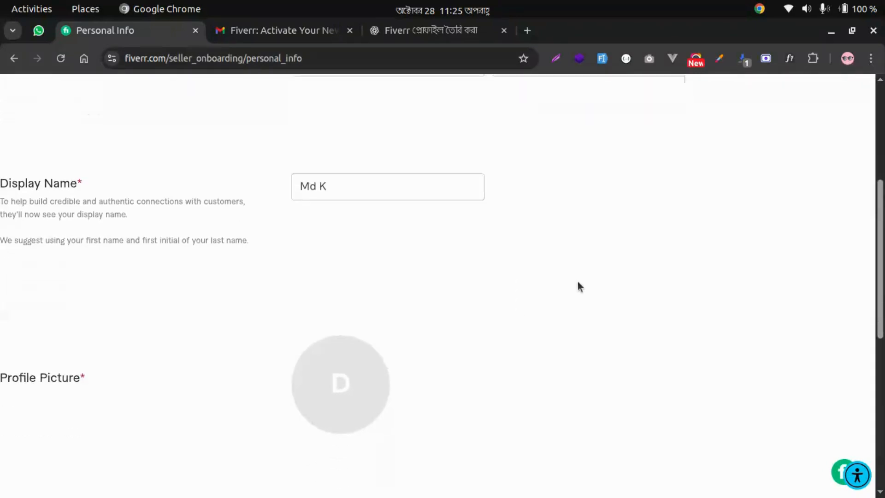
pyautogui.scroll(-3, 580, 287)
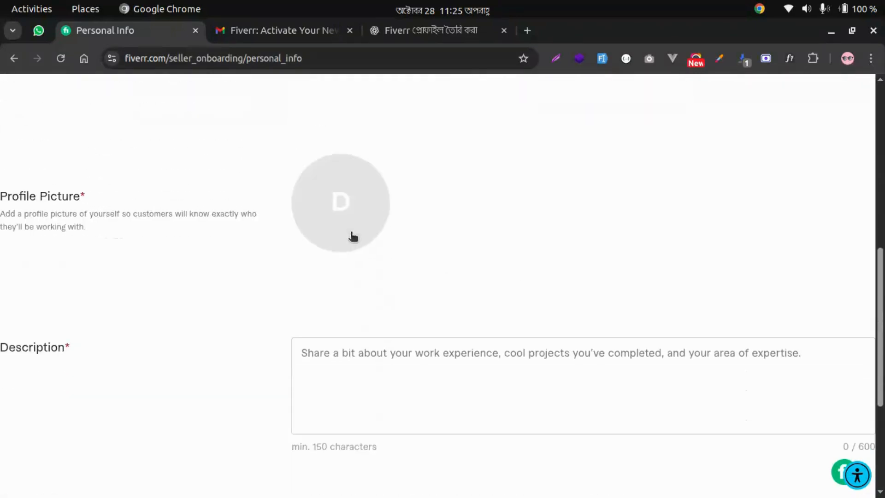
pyautogui.click(341, 206)
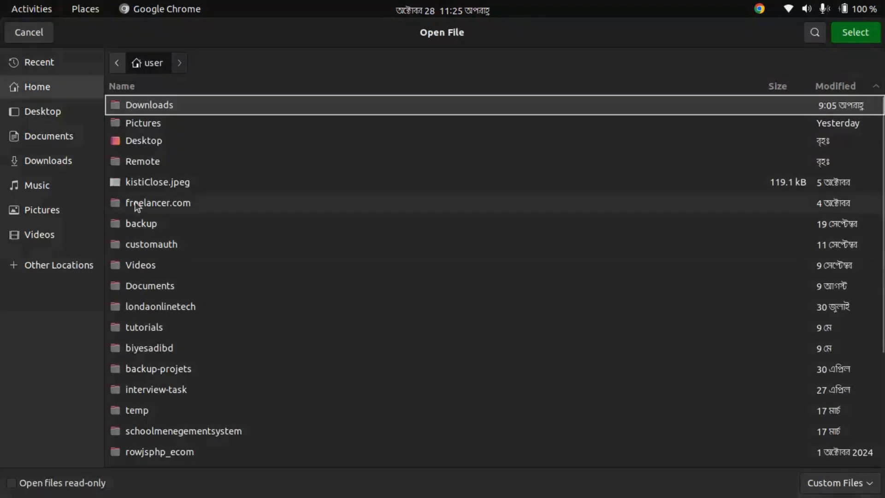
pyautogui.click(57, 162)
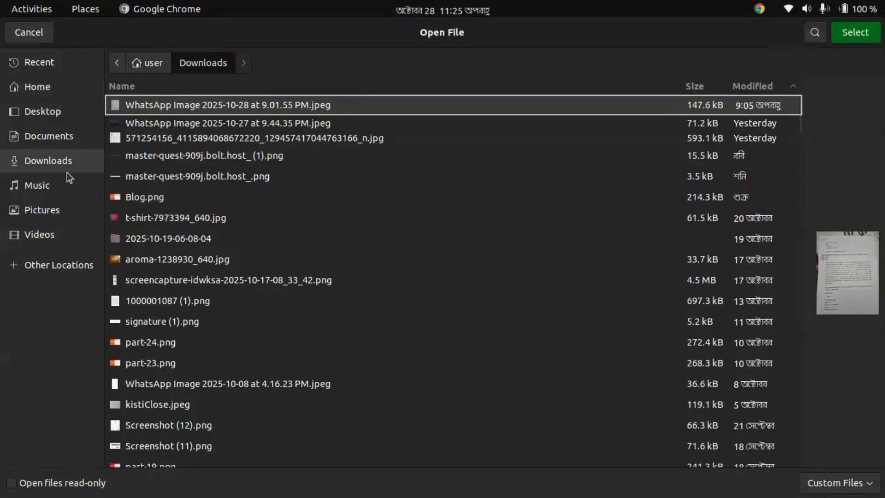
pyautogui.scroll(-5, 440, 284)
pyautogui.scroll(-3, 438, 283)
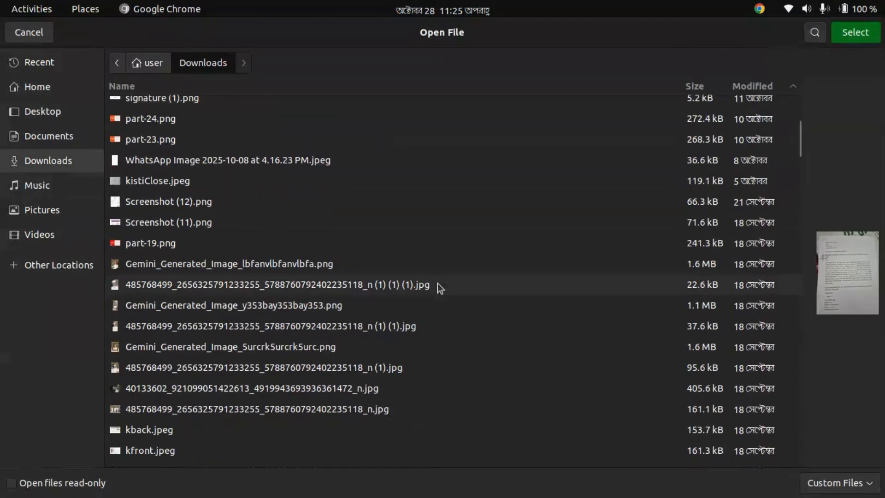
pyautogui.scroll(-3, 438, 283)
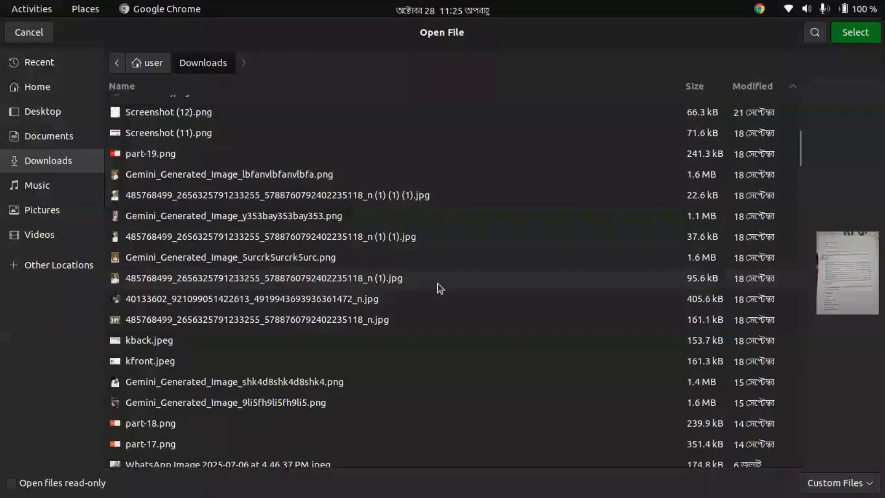
pyautogui.click(336, 276)
pyautogui.scroll(-5, 336, 276)
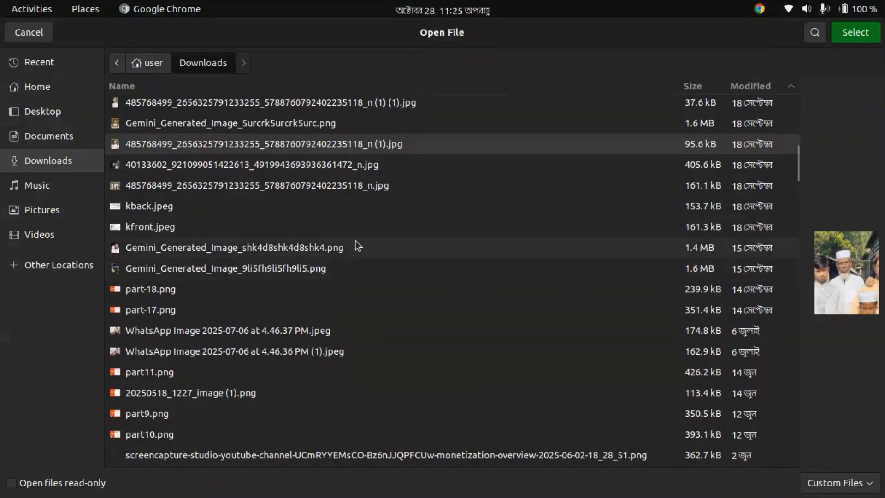
pyautogui.click(324, 272)
pyautogui.scroll(-5, 383, 278)
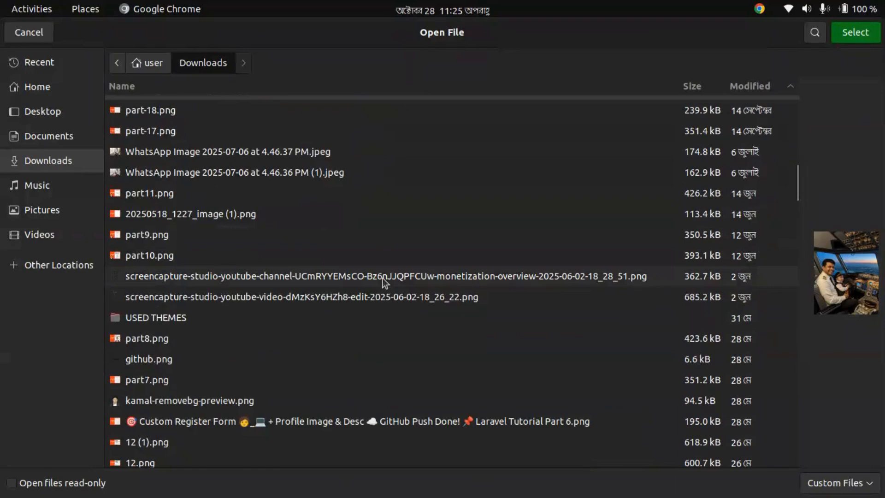
pyautogui.scroll(-5, 382, 278)
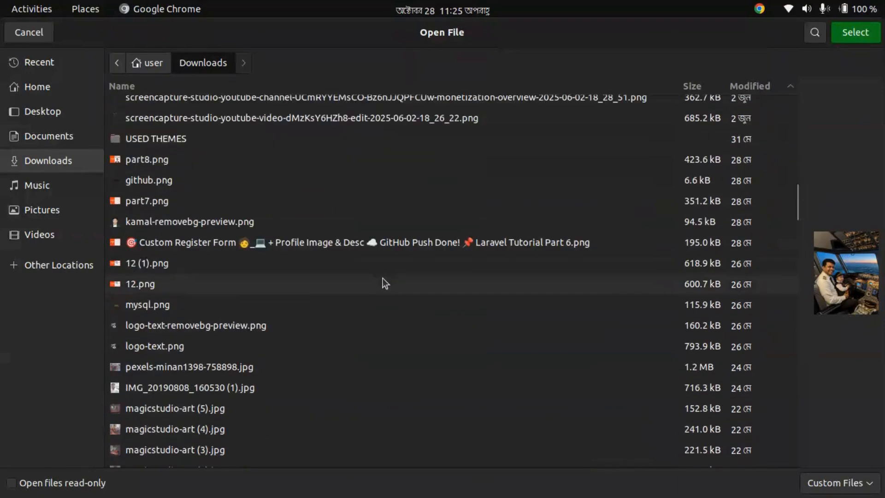
pyautogui.click(332, 221)
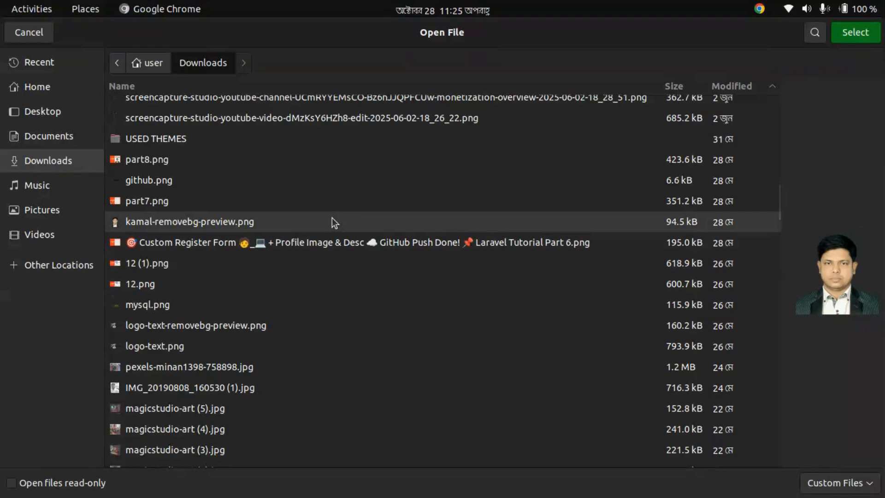
pyautogui.scroll(-1, 457, 344)
pyautogui.scroll(-2, 456, 344)
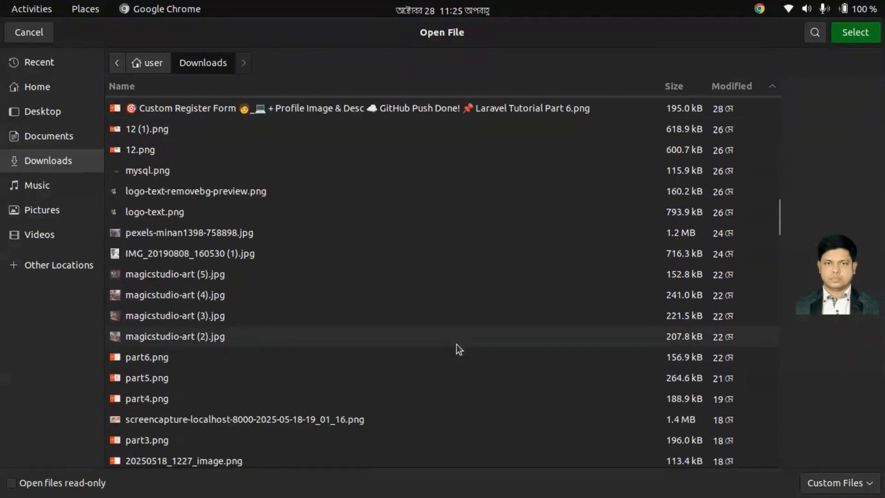
# Preview more photos, including magicstudio-art images, Project Overview.png and me.png, then cancel without choosing.
pyautogui.click(400, 261)
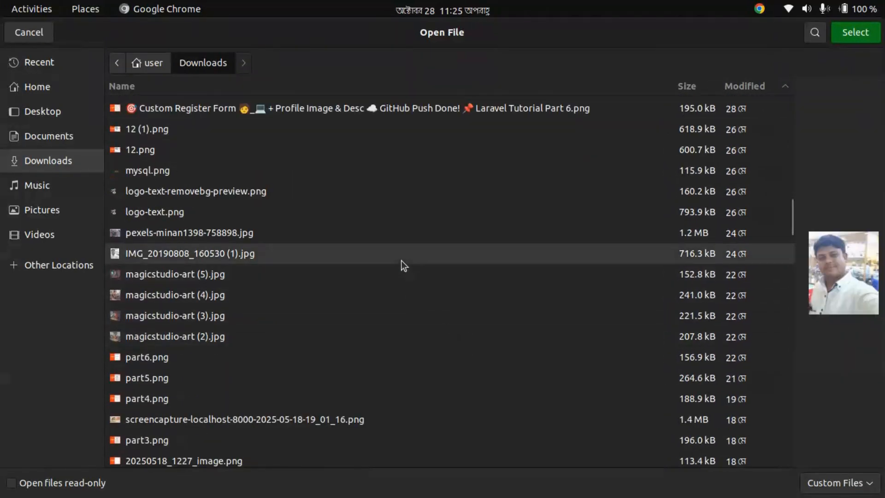
pyautogui.click(391, 229)
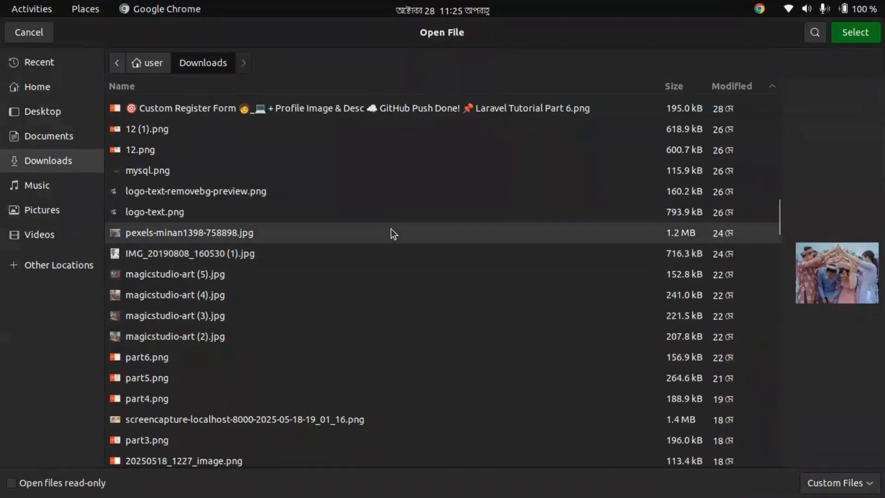
pyautogui.click(397, 301)
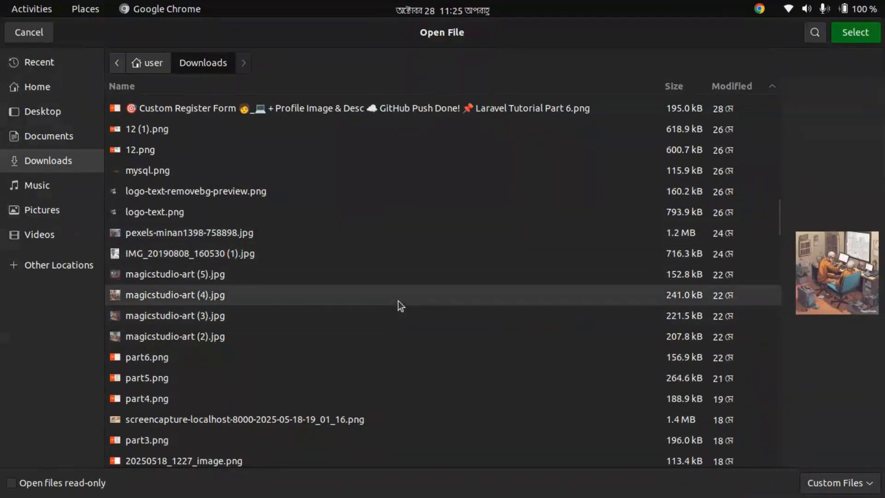
pyautogui.click(402, 335)
pyautogui.scroll(-3, 402, 336)
pyautogui.scroll(-2, 402, 335)
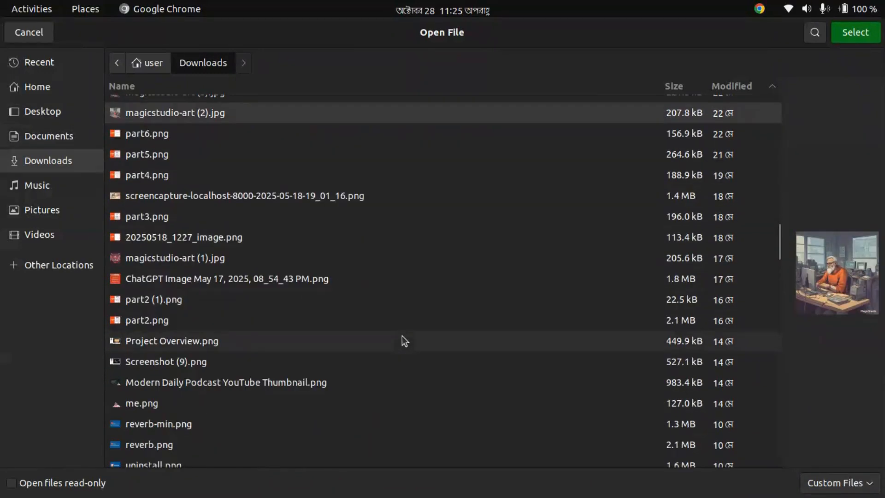
pyautogui.click(401, 265)
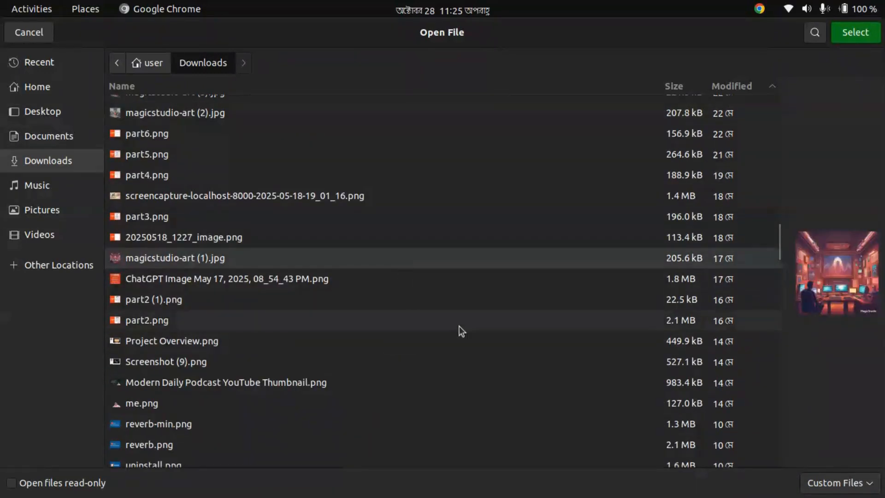
pyautogui.scroll(-1, 459, 326)
pyautogui.click(395, 295)
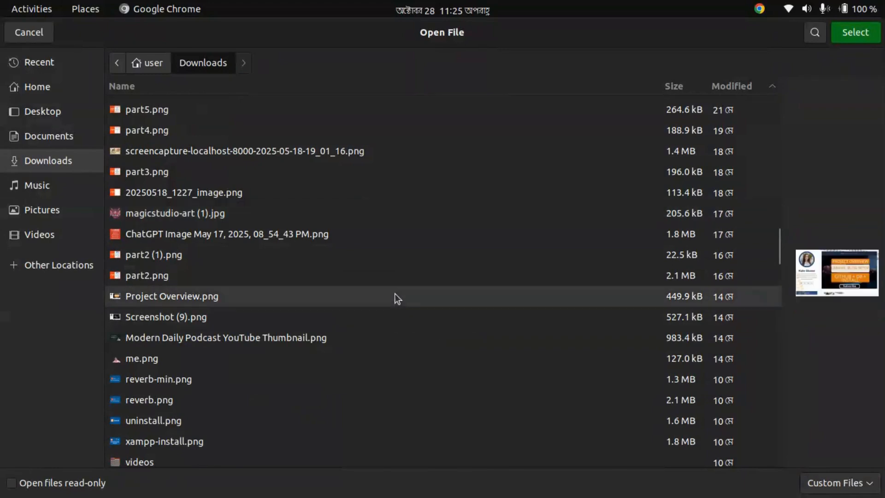
pyautogui.scroll(-3, 395, 295)
pyautogui.click(385, 231)
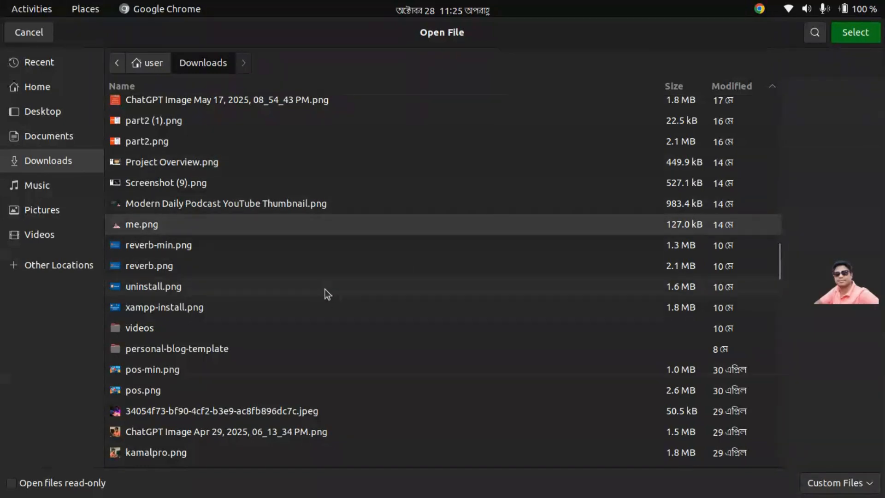
pyautogui.click(29, 33)
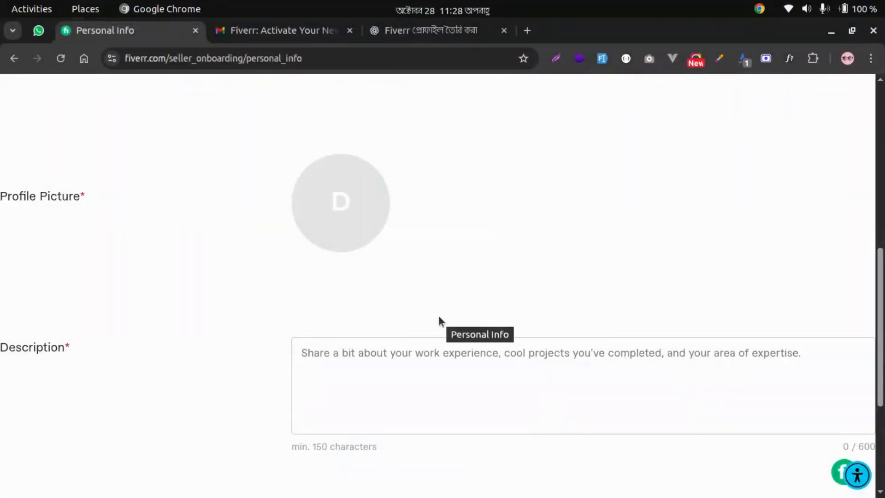
# Reopen the profile picture chooser and browse the Downloads folder.
pyautogui.scroll(1, 546, 280)
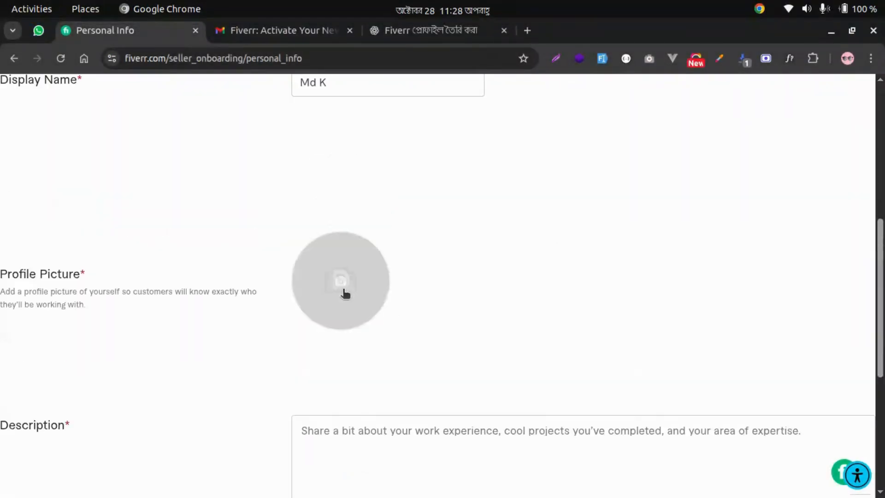
pyautogui.scroll(-1, 341, 286)
pyautogui.click(337, 213)
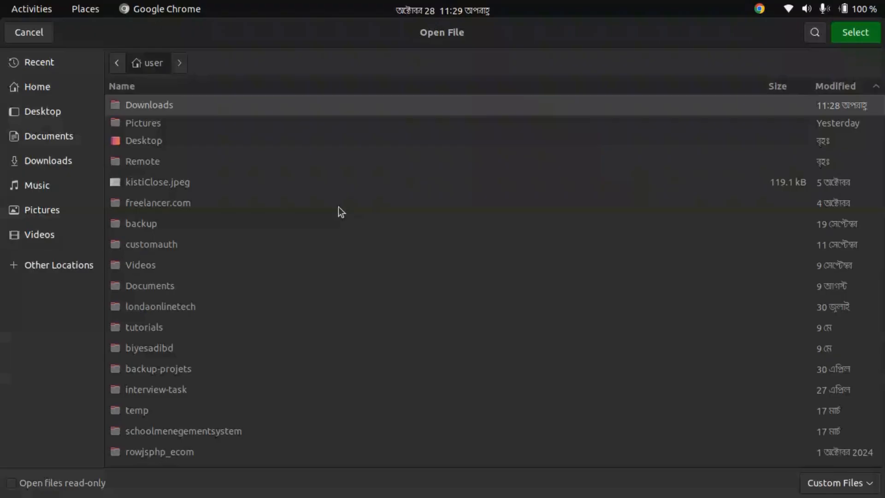
pyautogui.click(54, 161)
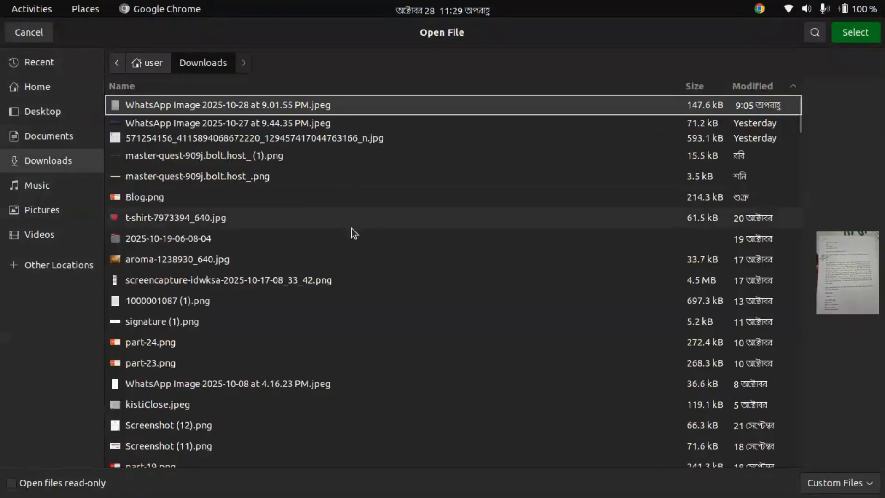
pyautogui.scroll(-4, 348, 239)
pyautogui.scroll(-10, 348, 239)
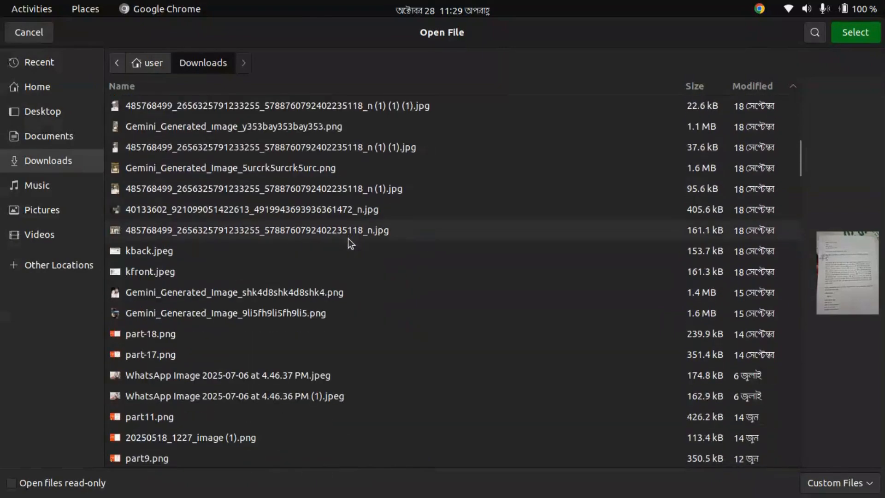
pyautogui.scroll(-3, 347, 238)
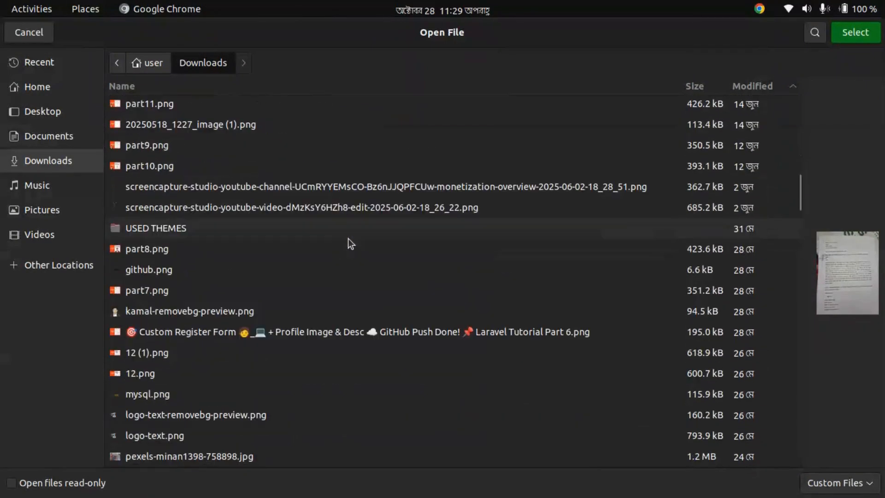
pyautogui.scroll(-9, 347, 239)
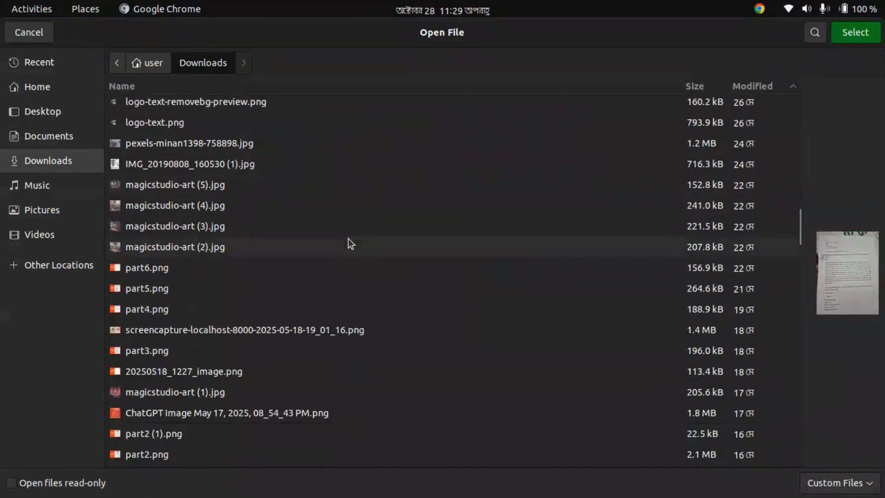
pyautogui.scroll(-2, 347, 239)
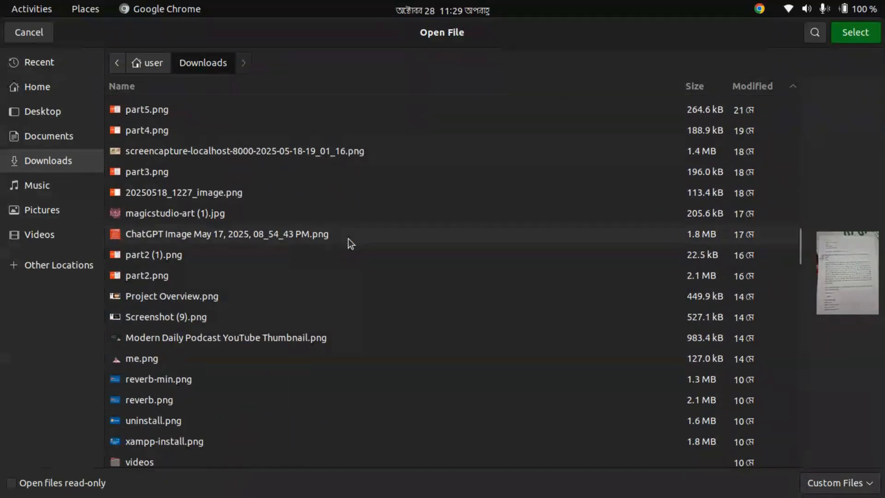
pyautogui.scroll(-2, 369, 272)
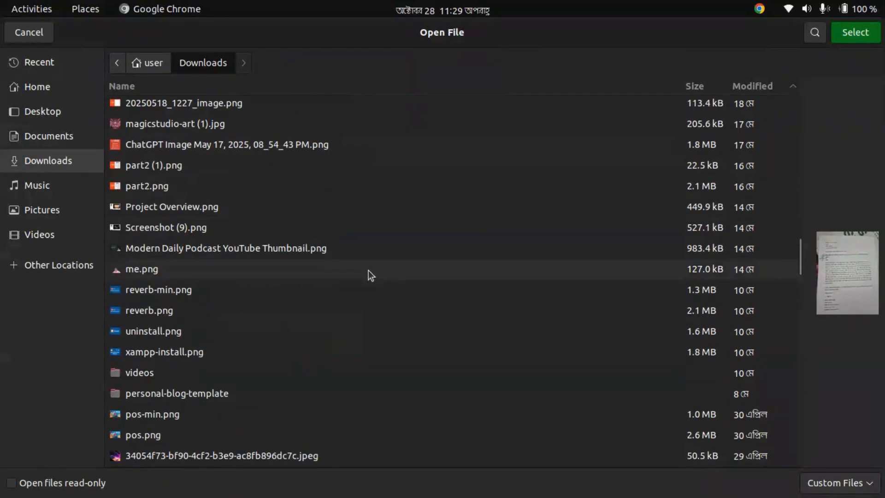
# Search the folder by file name and upload the portrait of the man at a computer.
pyautogui.hotkey('ctrl', 'f')
pyautogui.write('kamal')
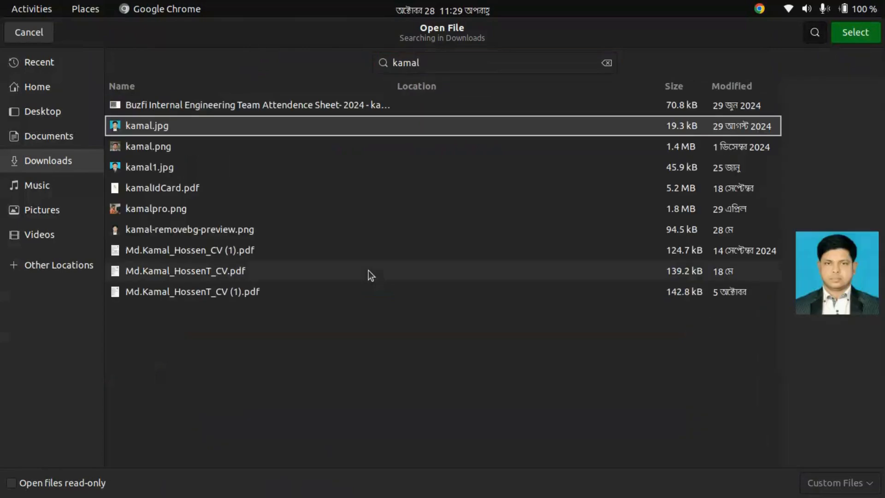
pyautogui.click(187, 211)
pyautogui.press('Return')
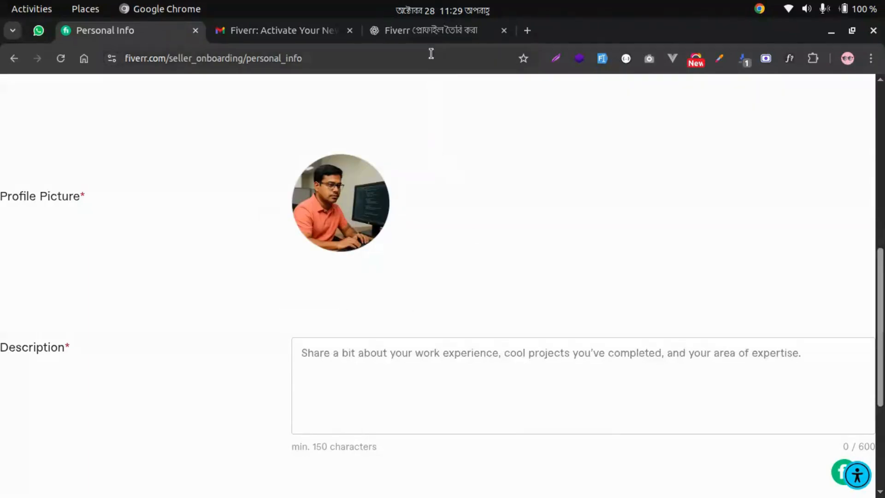
# Ask ChatGPT whether a profile photo uploaded during Fiverr signup can be changed later.
pyautogui.click(431, 31)
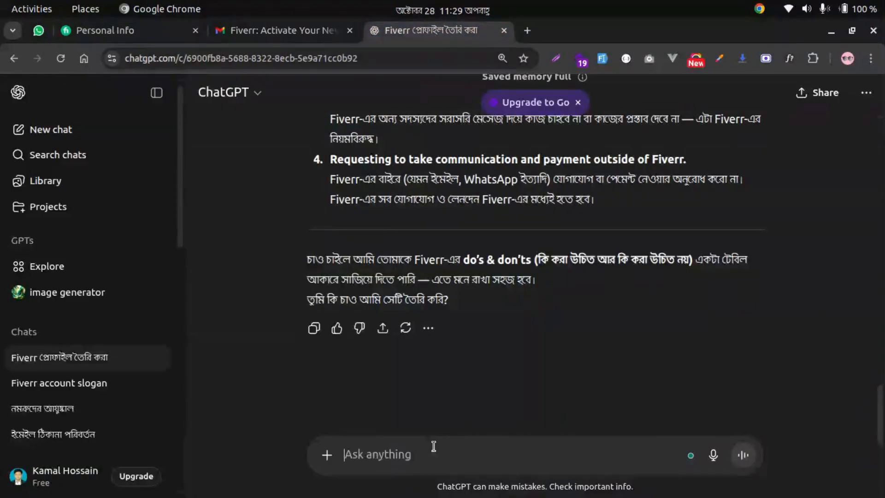
pyautogui.write('fiverr e jodi')
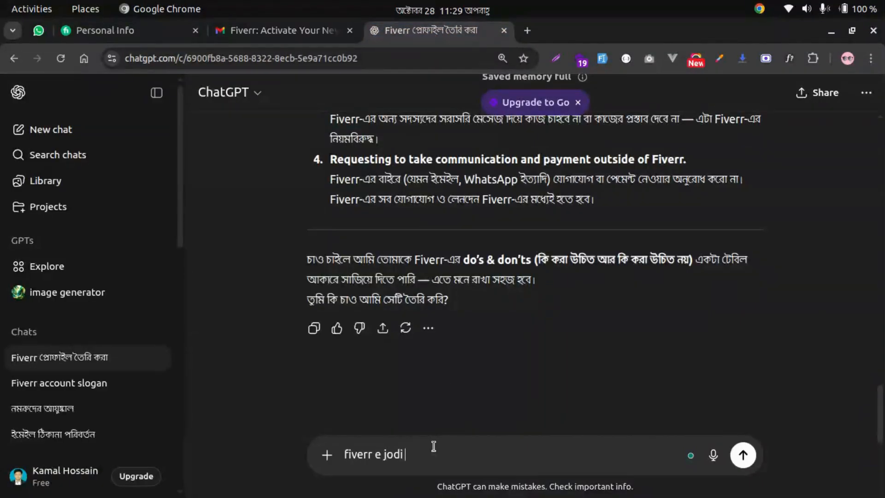
pyautogui.hotkey('ctrl', 'BackSpace')
pyautogui.hotkey('ctrl', 'BackSpace')
pyautogui.hotkey('ctrl', 'BackSpace')
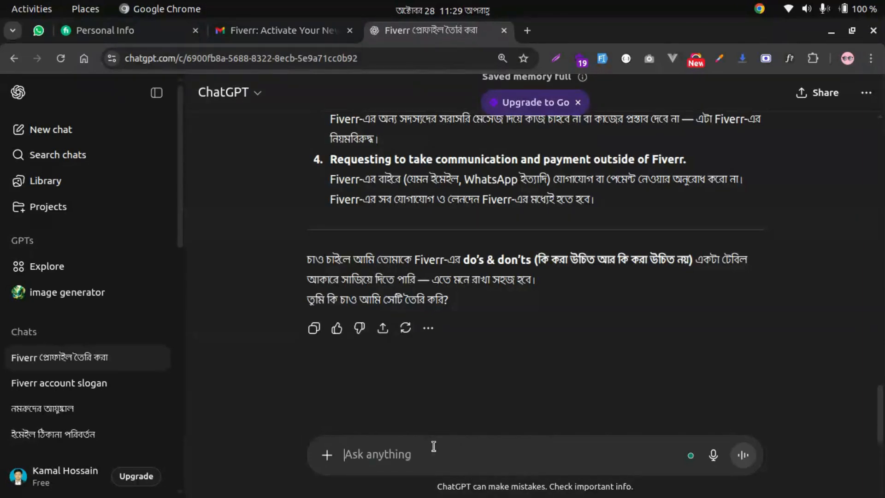
pyautogui.write('fiverr e ')
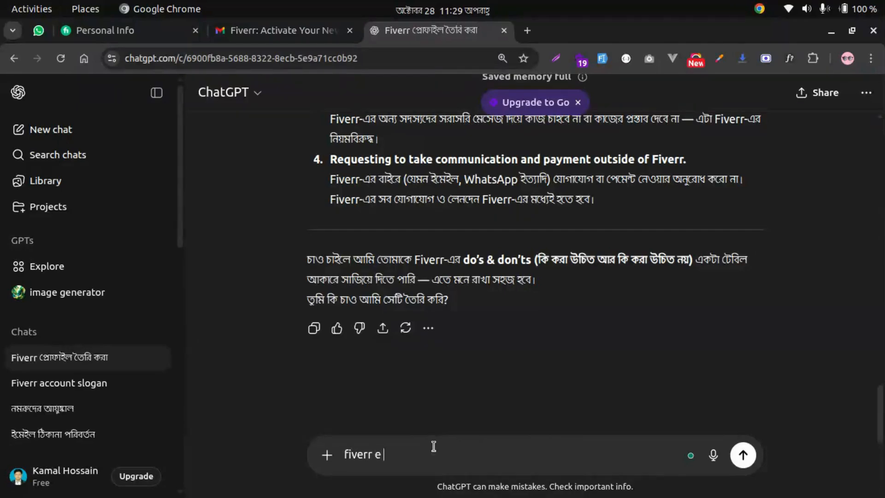
pyautogui.write('account korar time e jodi ')
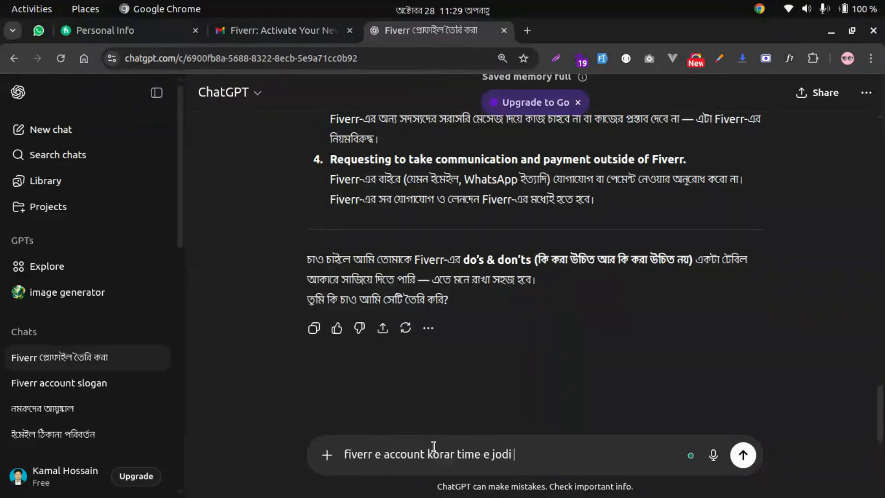
pyautogui.write('profile photo set')
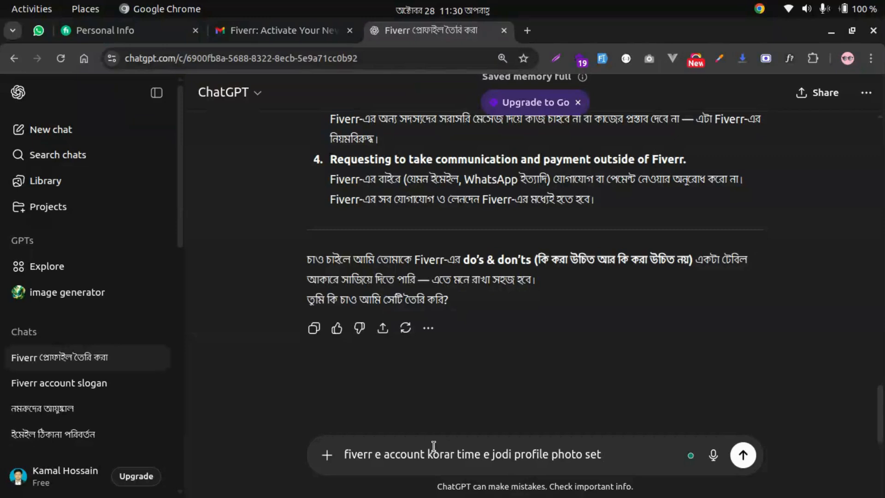
pyautogui.write(' / upload ko')
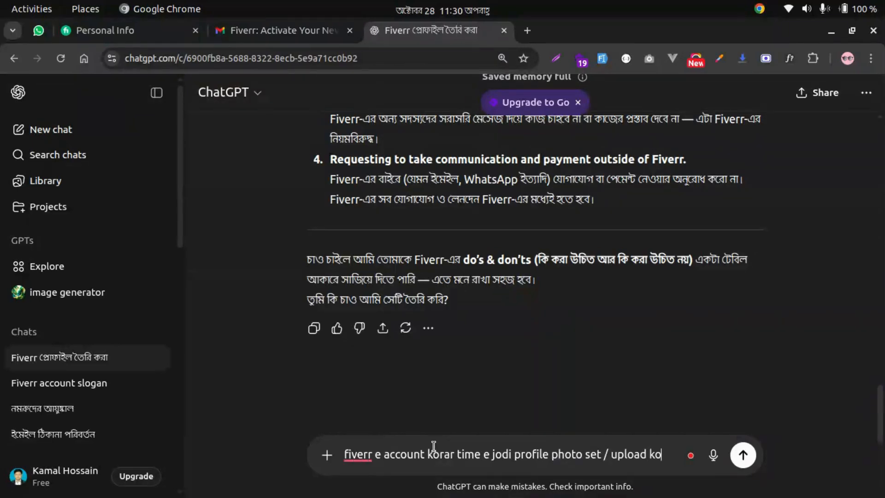
pyautogui.write('ri seti ki po')
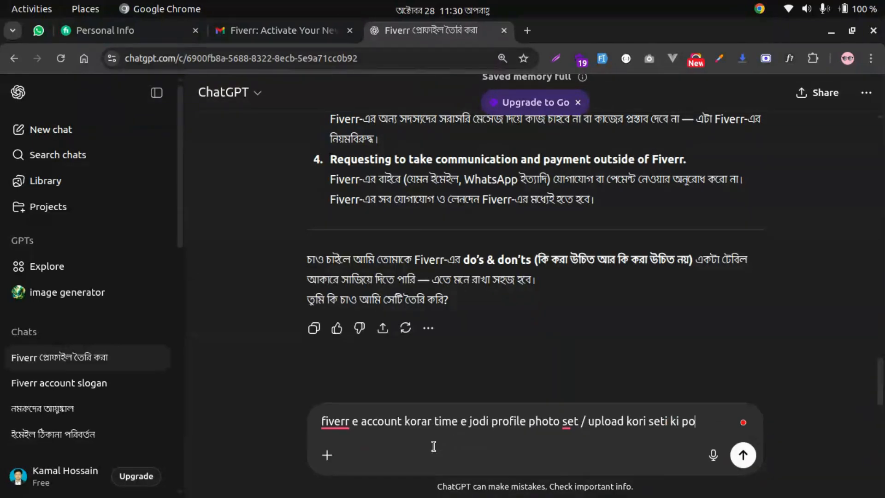
pyautogui.press('BackSpace')
pyautogui.press('BackSpace')
pyautogui.write('next time e change korea')
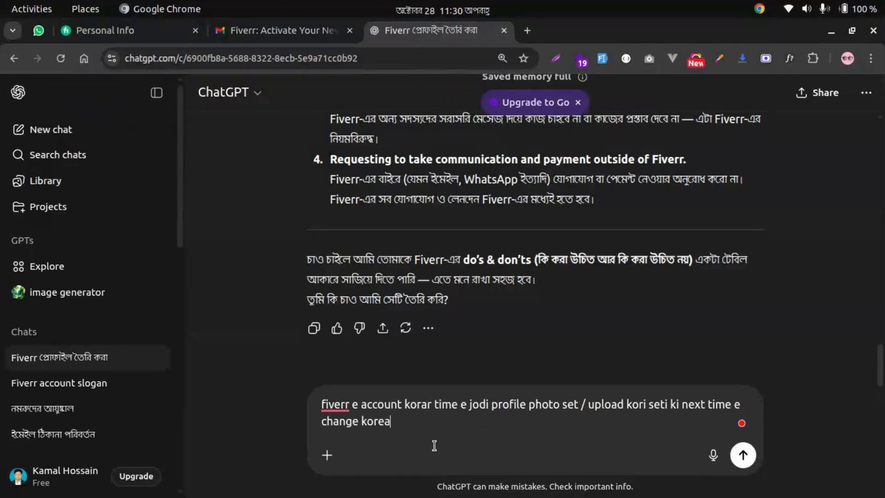
pyautogui.write(' jabe?')
pyautogui.press('Return')
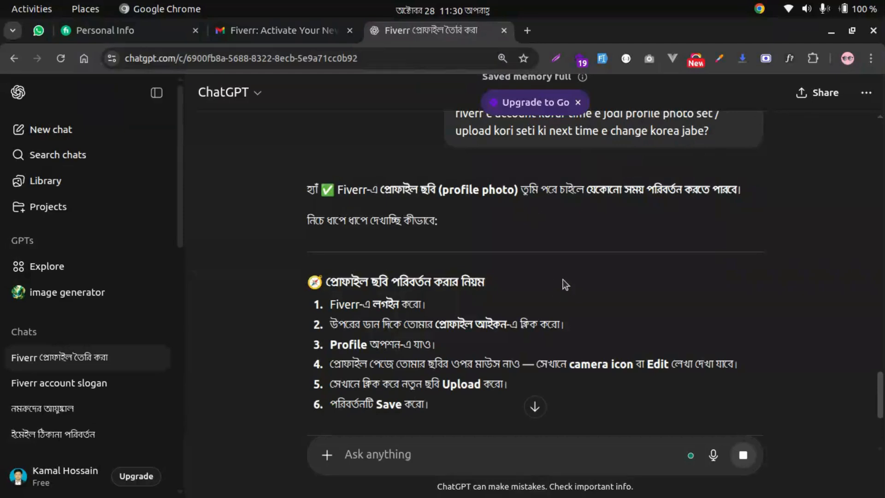
# Read the reply, glance at the Gmail and Personal Info tabs, and return to ChatGPT.
pyautogui.scroll(-5, 563, 279)
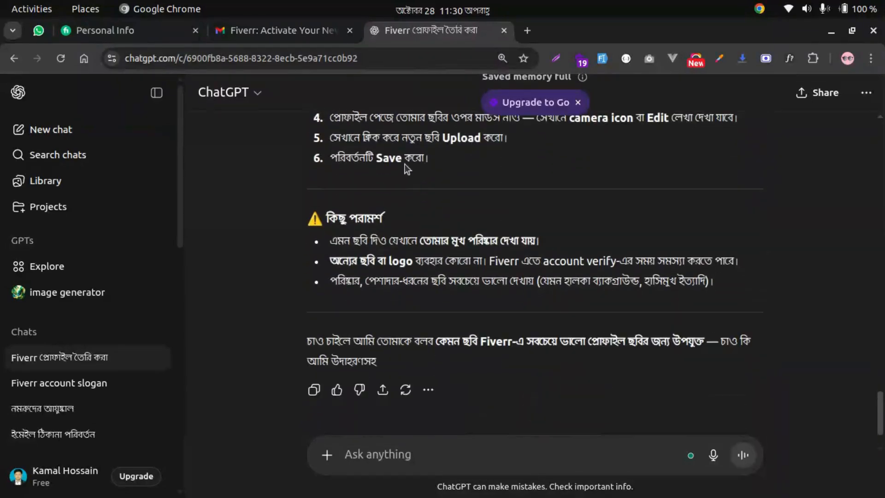
pyautogui.click(271, 30)
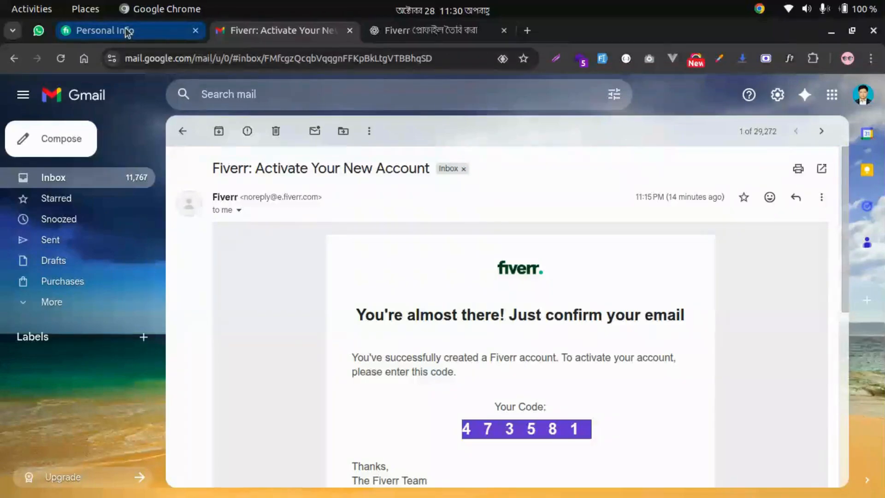
pyautogui.click(123, 31)
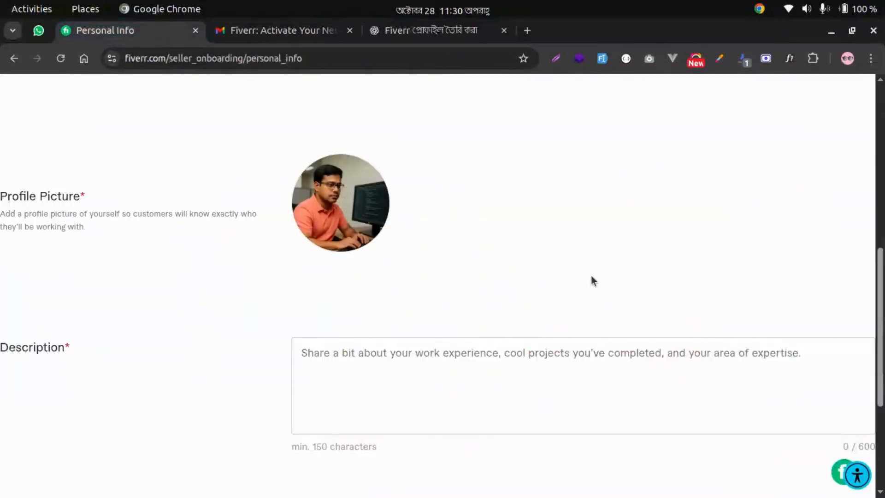
pyautogui.scroll(-3, 572, 266)
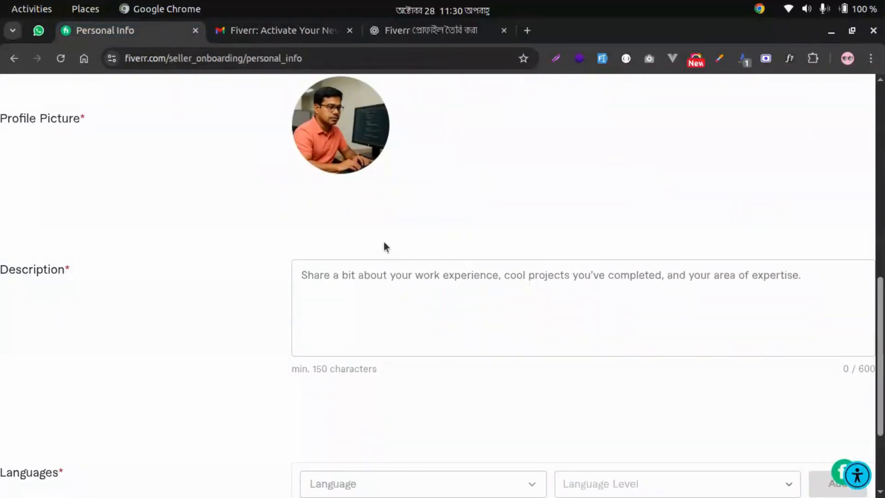
pyautogui.click(428, 31)
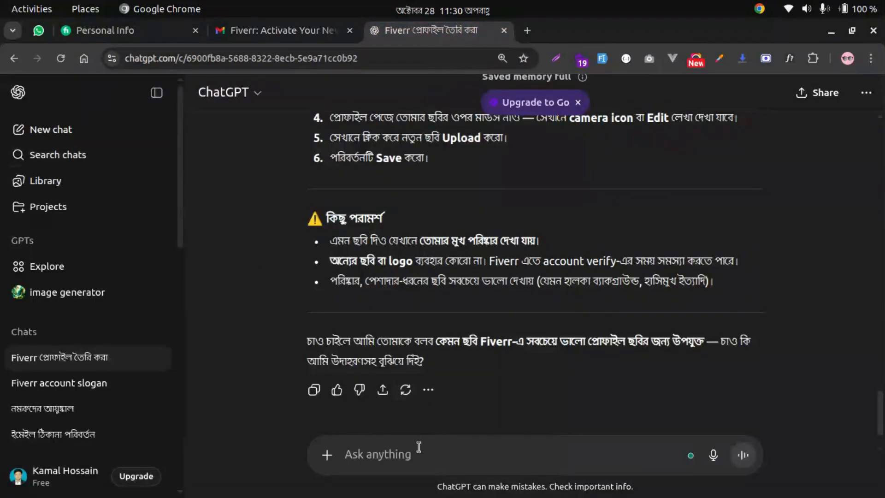
pyautogui.write('tumi ro')
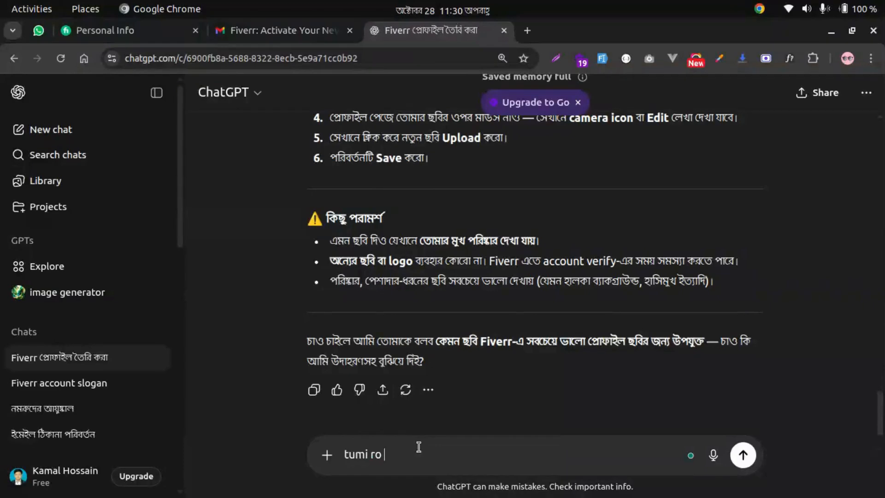
pyautogui.press('BackSpace')
pyautogui.press('BackSpace')
pyautogui.press('BackSpace')
pyautogui.press('BackSpace')
pyautogui.press('BackSpace')
pyautogui.press('BackSpace')
pyautogui.press('BackSpace')
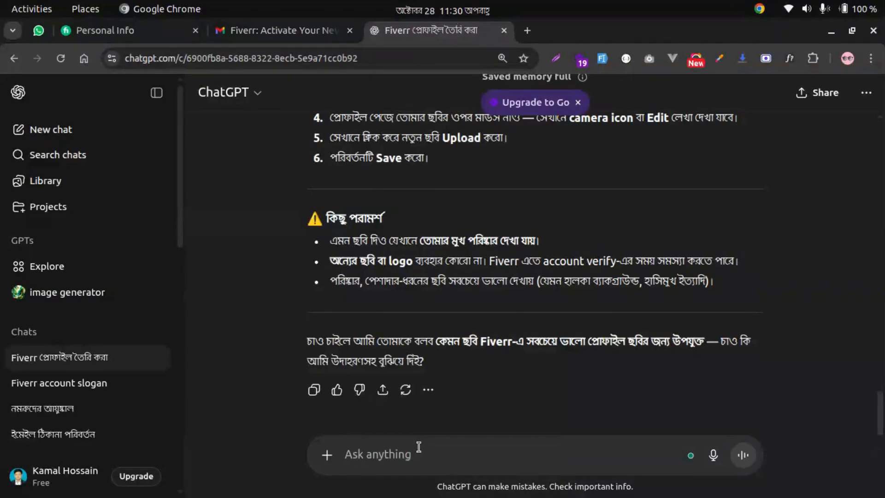
pyautogui.write('tumi to ')
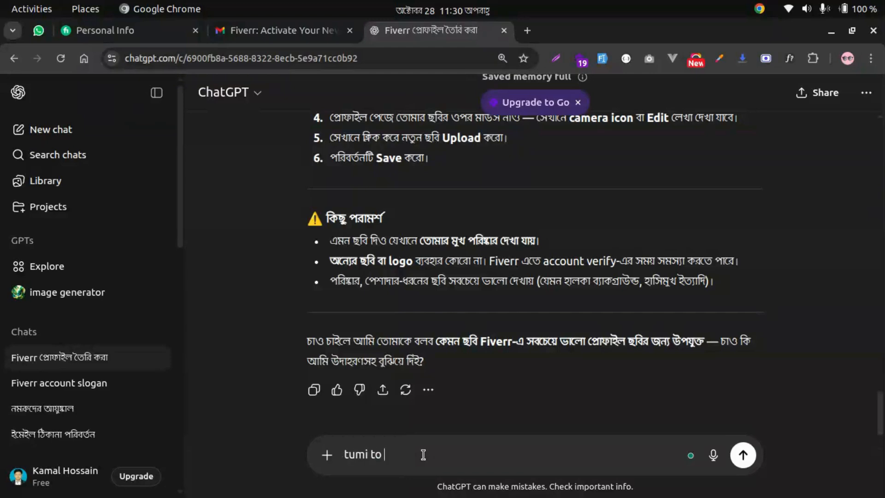
pyautogui.write('amar skill')
pyautogui.press('Left')
pyautogui.write('all skill gulo jano al')
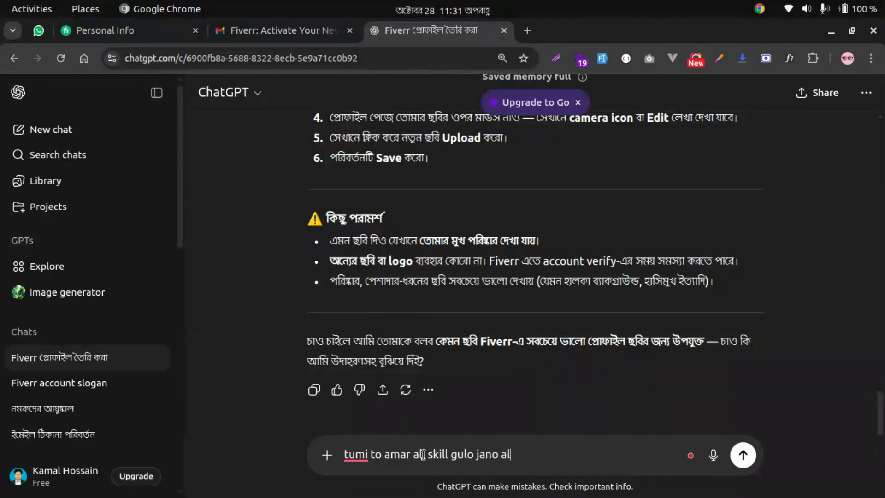
pyautogui.write('ready so write a shorter')
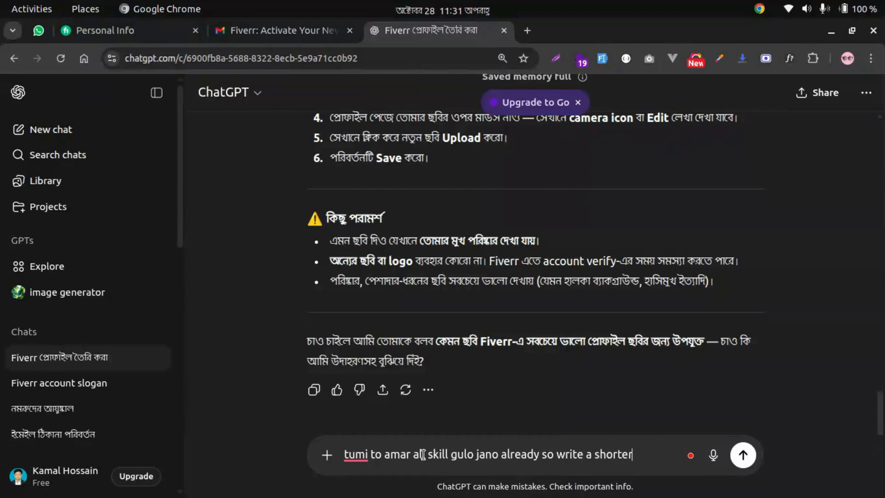
pyautogui.write(' description')
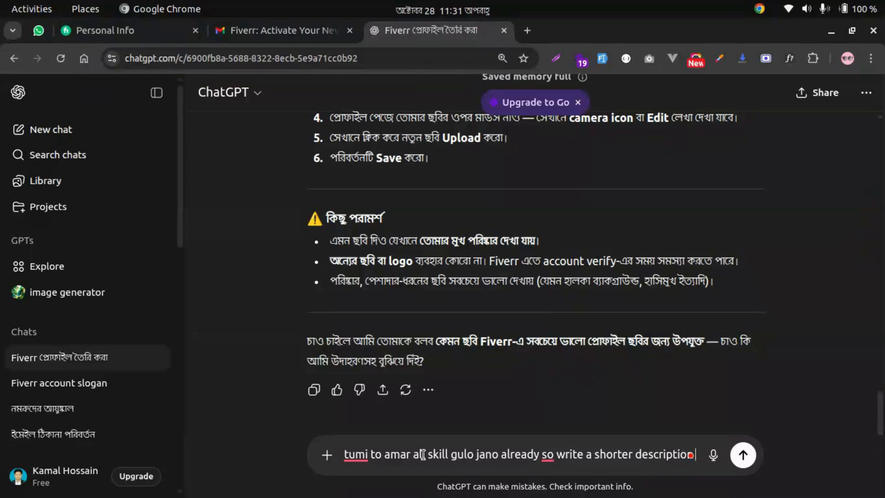
pyautogui.write(' for fiveer')
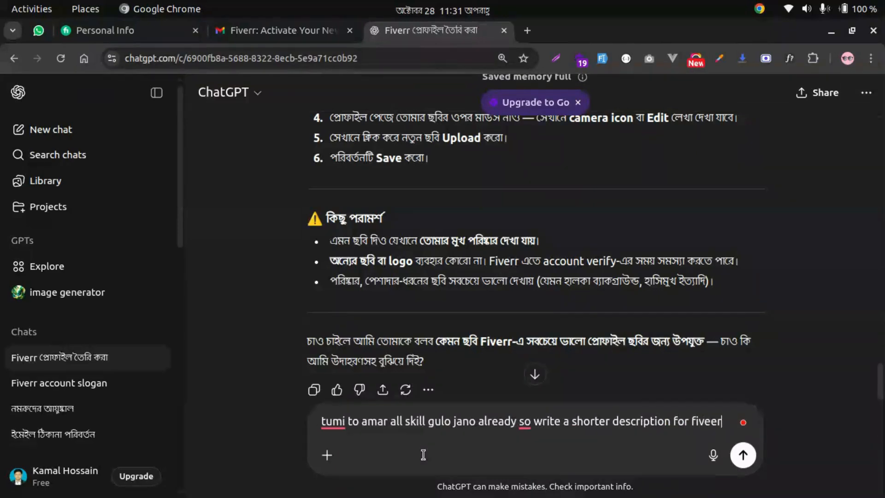
pyautogui.press('BackSpace')
pyautogui.press('BackSpace')
pyautogui.write('rr')
pyautogui.hotkey('ctrl', 'a')
pyautogui.press('BackSpace')
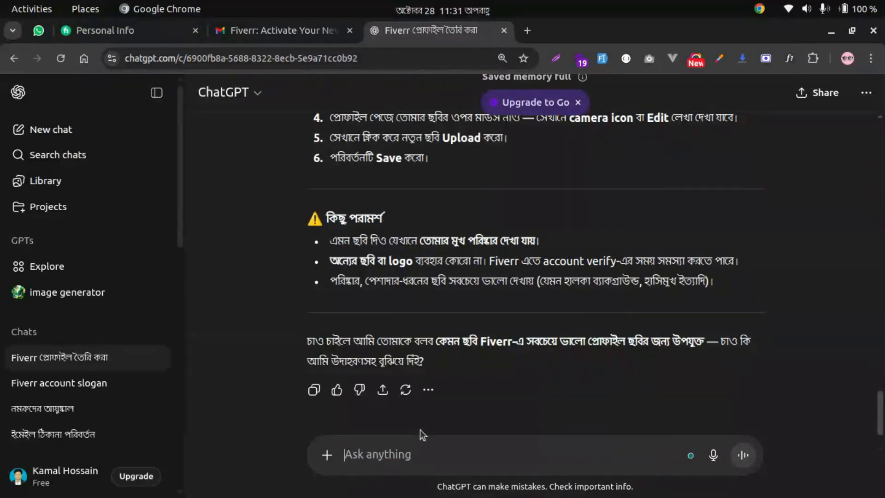
# Start a prompt asking ChatGPT for a short, smart description based on your known skills.
pyautogui.write('tumi to amar ')
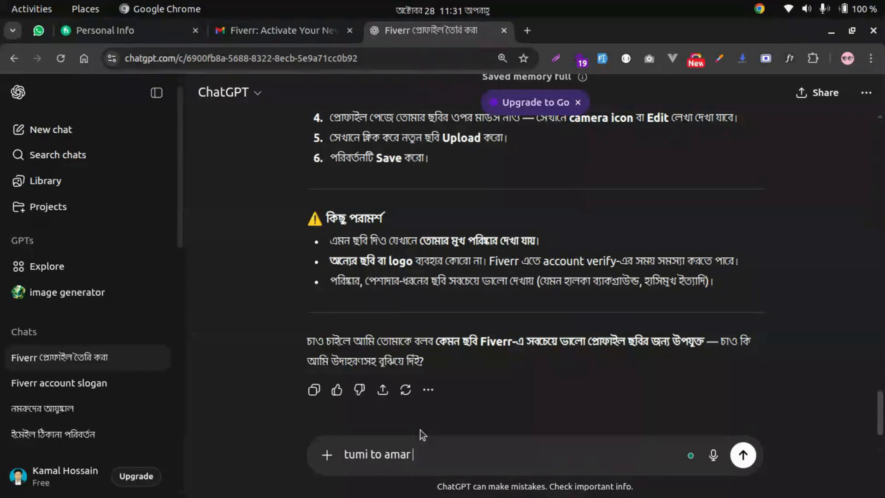
pyautogui.write('all skill')
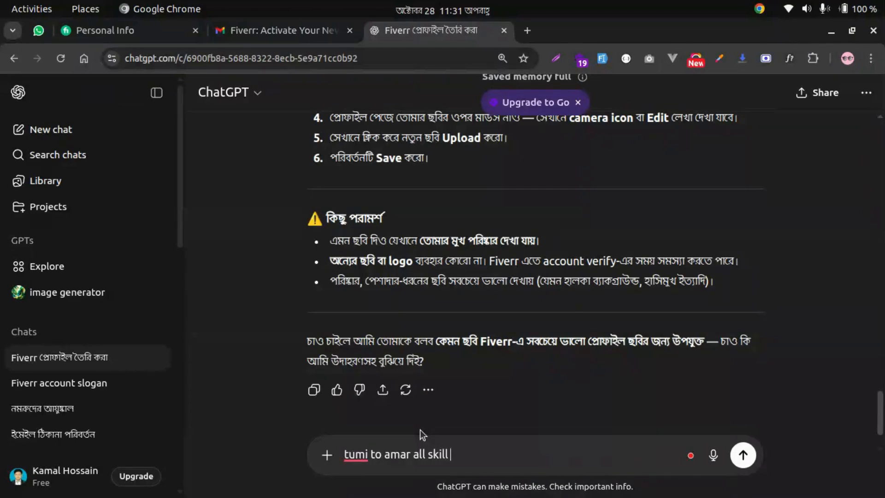
pyautogui.write('s gulo already jano. ')
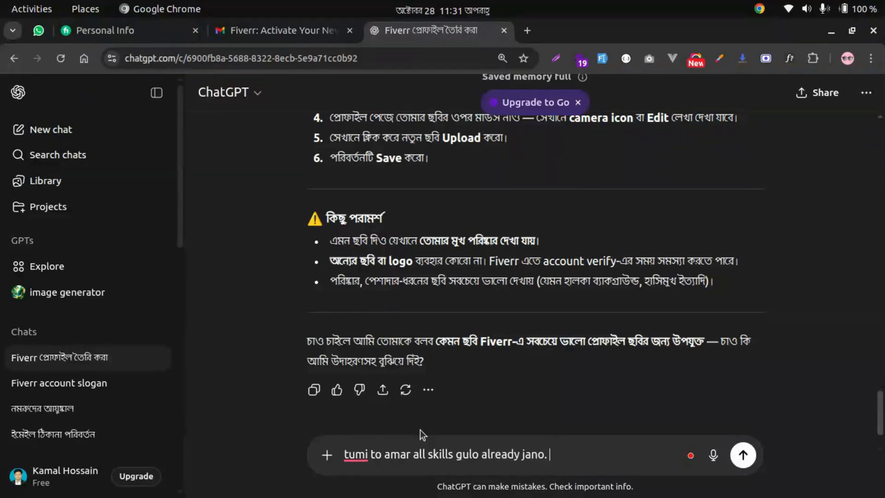
pyautogui.write('tai amar skill gulol')
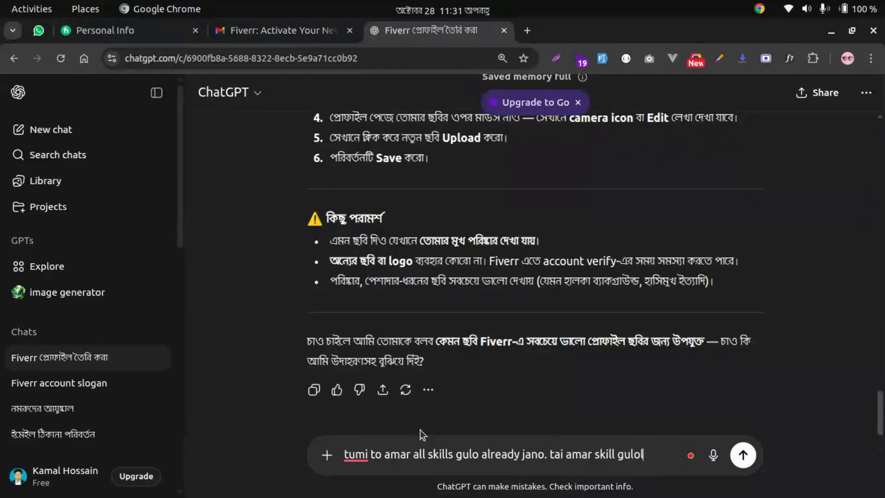
pyautogui.press('BackSpace')
pyautogui.write('check kore ama')
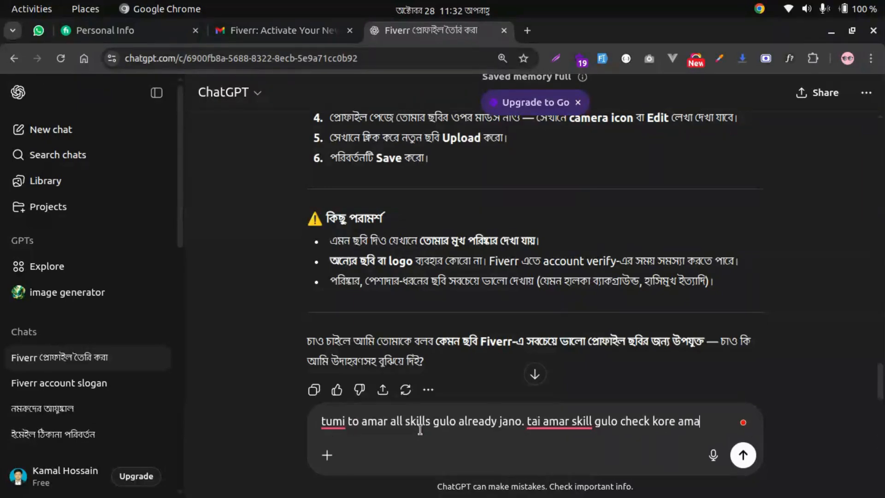
pyautogui.write('ke 1ta sma')
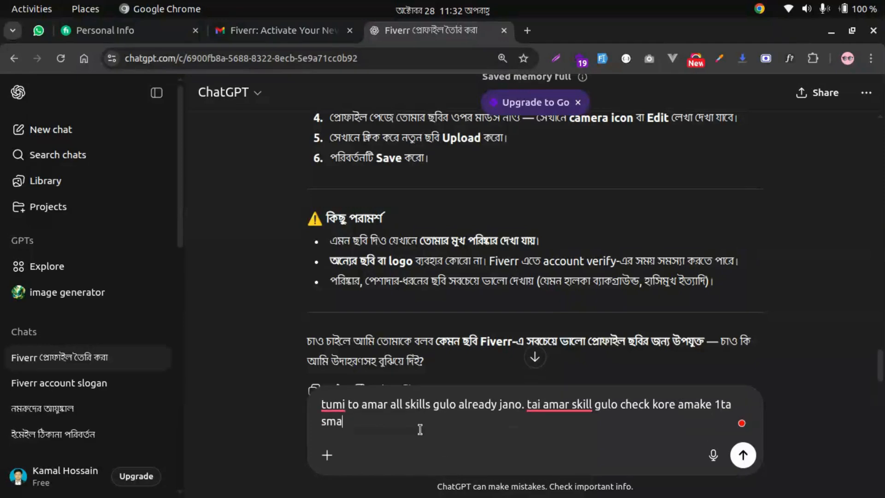
pyautogui.write('rt description')
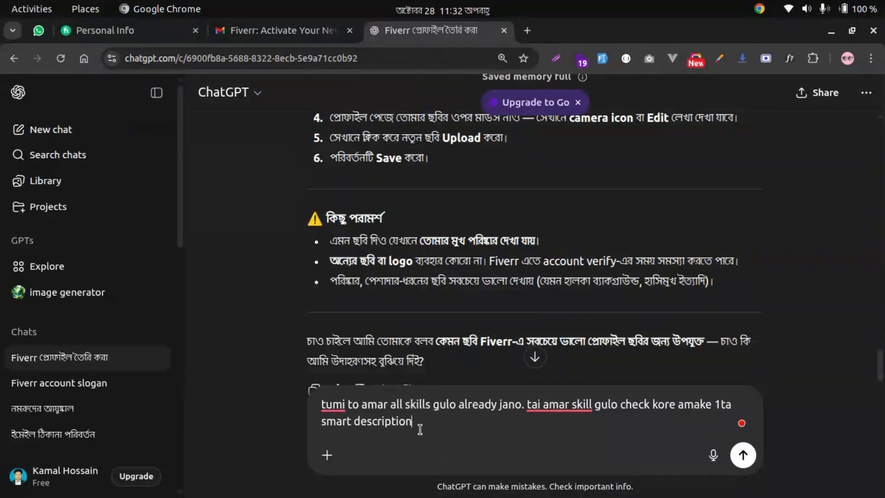
pyautogui.write(' likhe dao short')
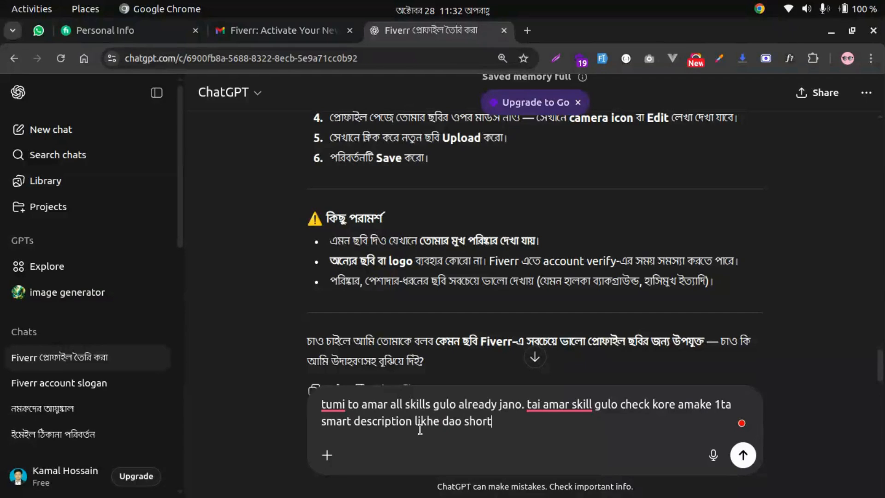
pyautogui.write('er vabe')
pyautogui.write('set')
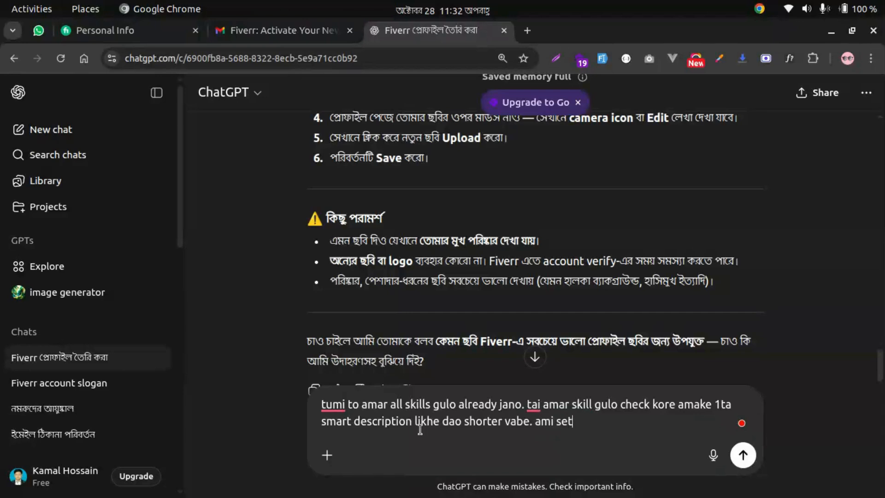
pyautogui.press('BackSpace')
pyautogui.press('BackSpace')
pyautogui.press('BackSpace')
pyautogui.write('eti')
# Add that it's for Fiverr account creation and that other sellers' descriptions are only for ideas.
pyautogui.click(117, 29)
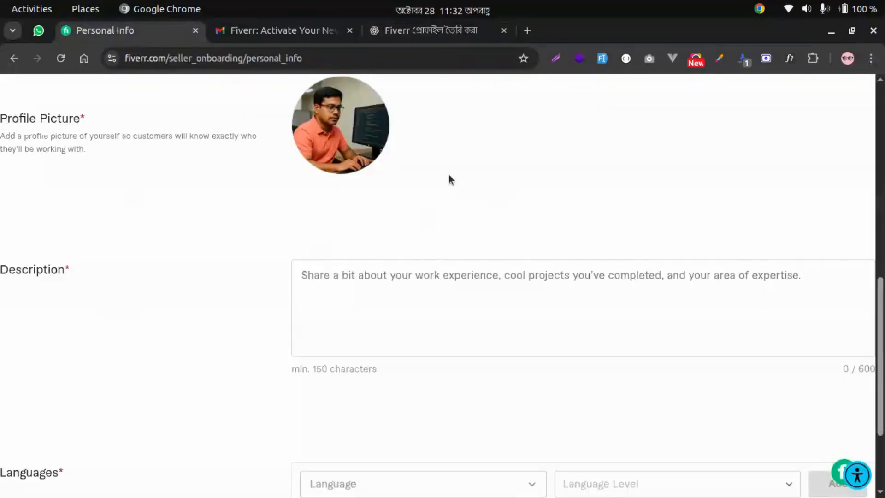
pyautogui.click(417, 30)
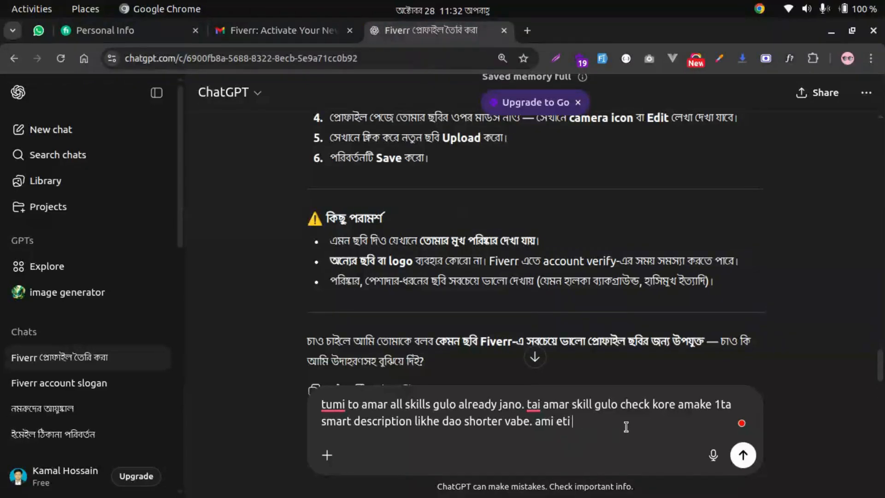
pyautogui.write('verr e account crea')
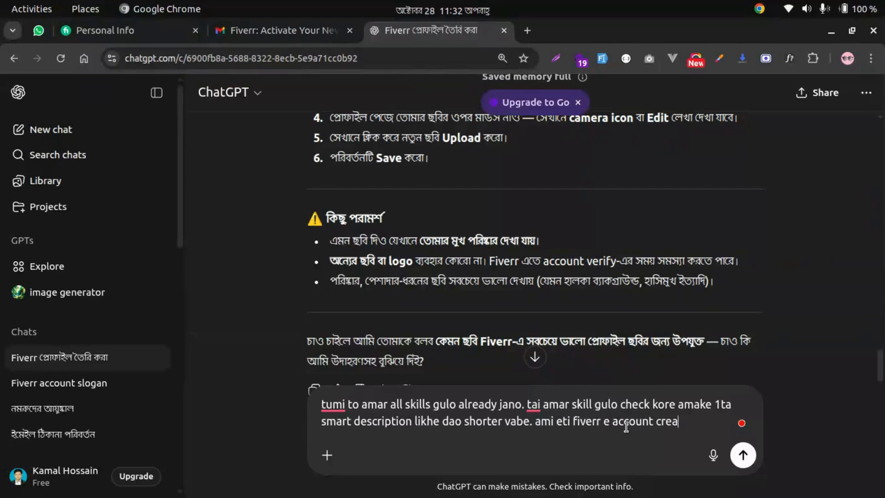
pyautogui.write('te korar time e use ko')
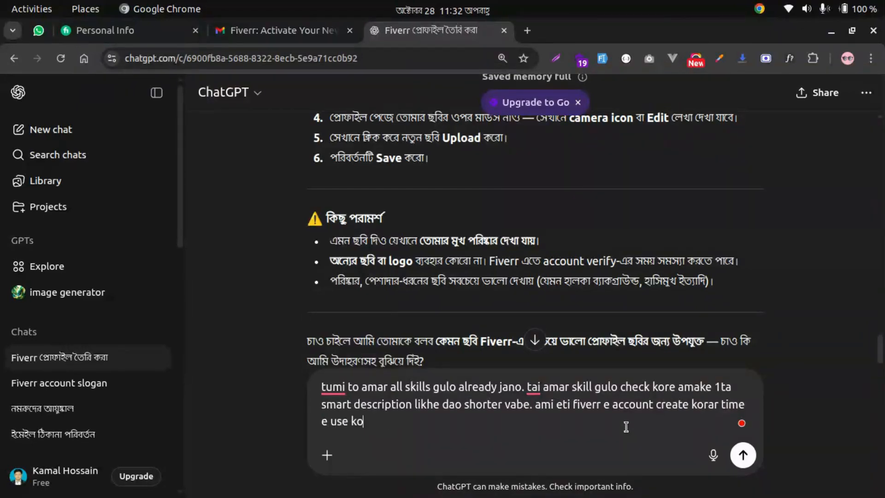
pyautogui.write('rte hobe.')
pyautogui.hotkey('shift', 'Return')
pyautogui.hotkey('shift', 'Return')
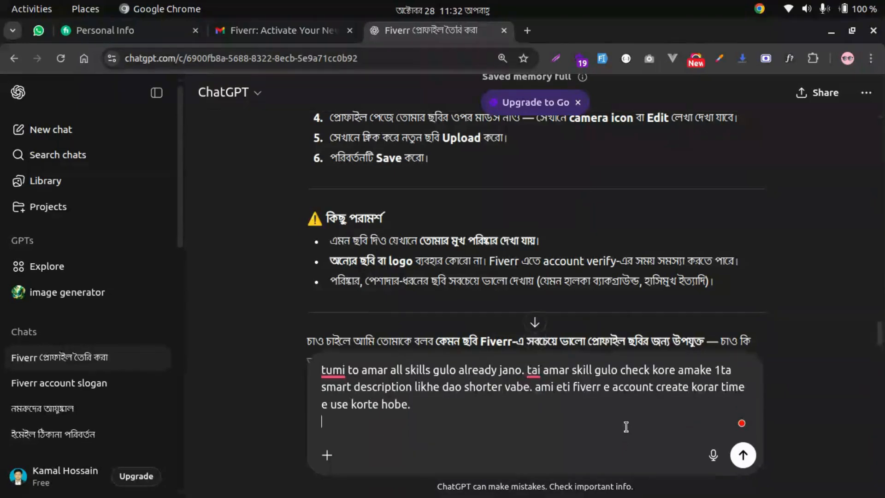
pyautogui.write('ekhane')
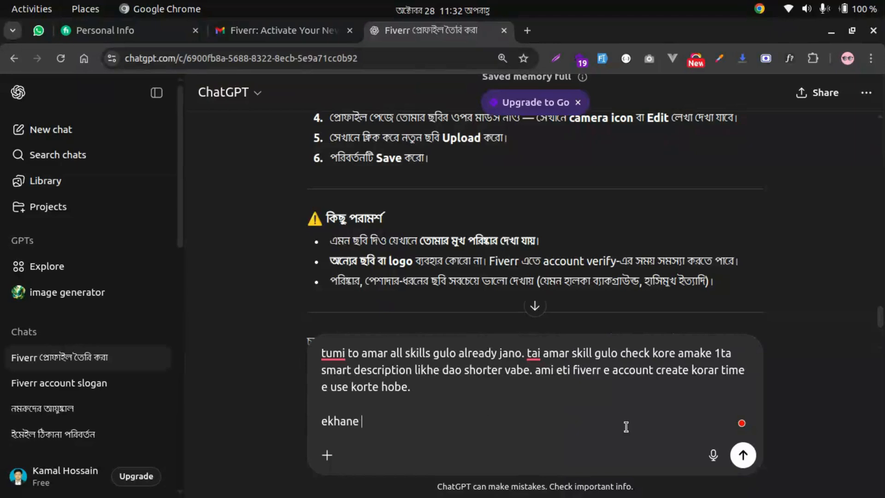
pyautogui.write(' am')
pyautogui.press('BackSpace')
pyautogui.press('BackSpace')
pyautogui.write('onno der description ')
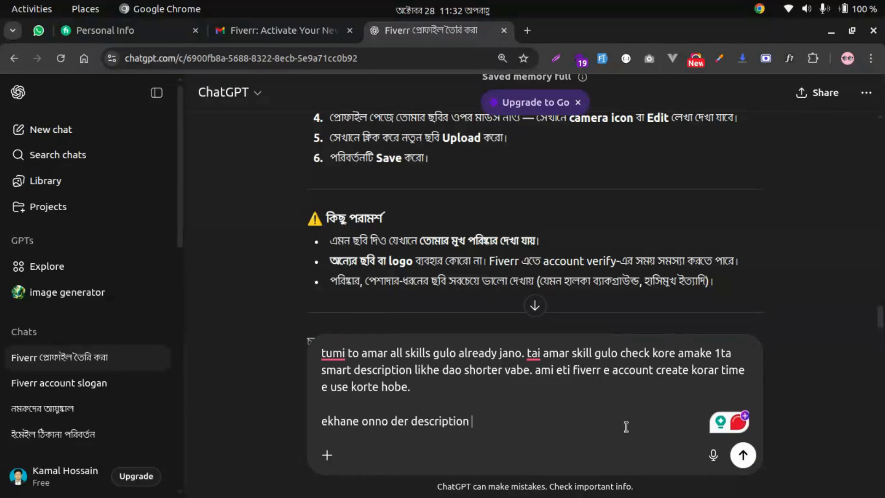
pyautogui.write('dilam t')
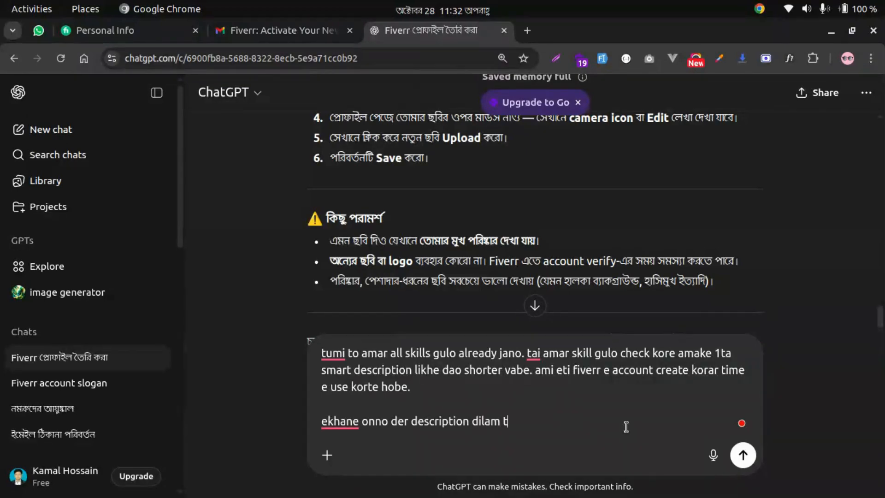
pyautogui.write('umi idea je')
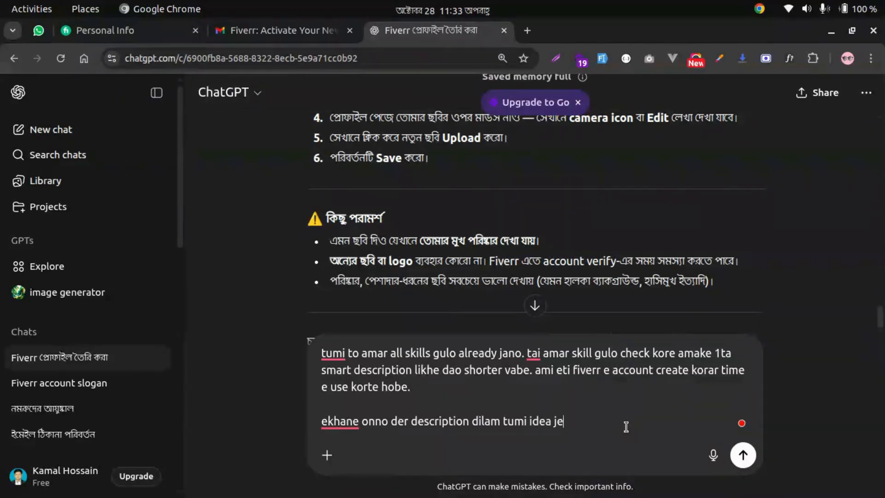
pyautogui.write('no note')
pyautogui.press('BackSpace')
pyautogui.press('BackSpace')
pyautogui.write('te paro.')
# From the Personal Info tab, open a new tab and search 'fiverr' to reach the Fiverr homepage.
pyautogui.click(147, 33)
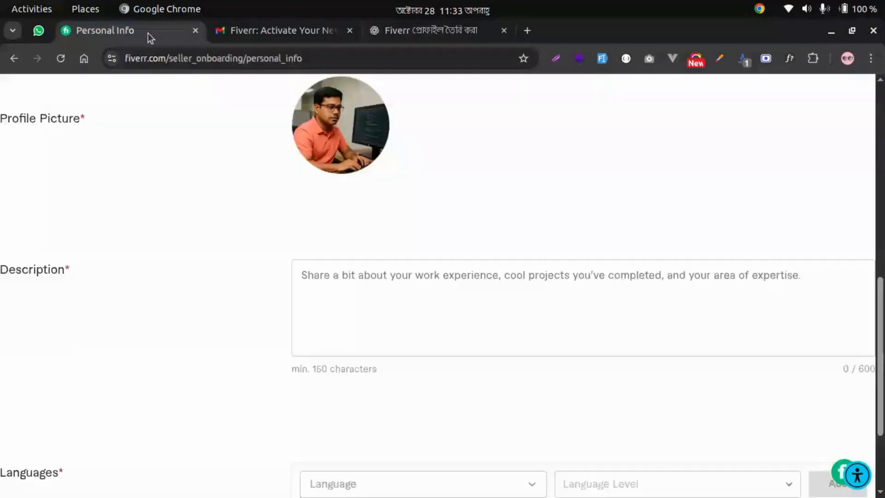
pyautogui.scroll(2, 472, 218)
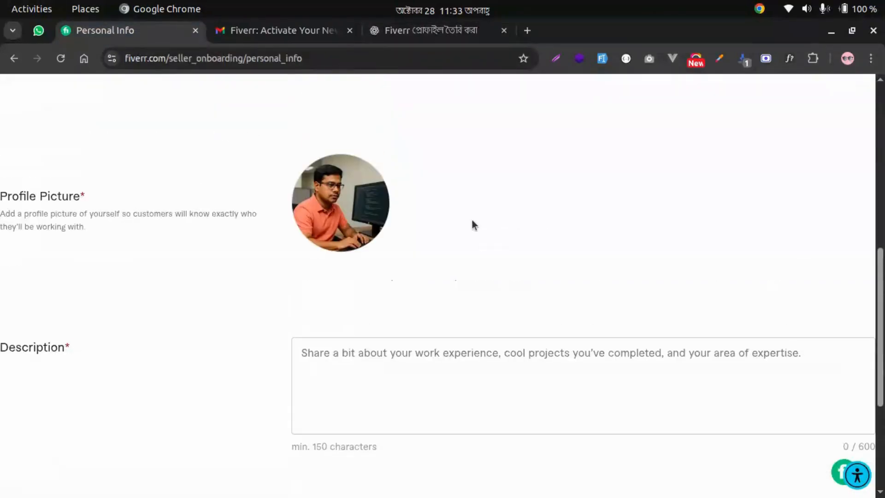
pyautogui.hotkey('ctrl', 't')
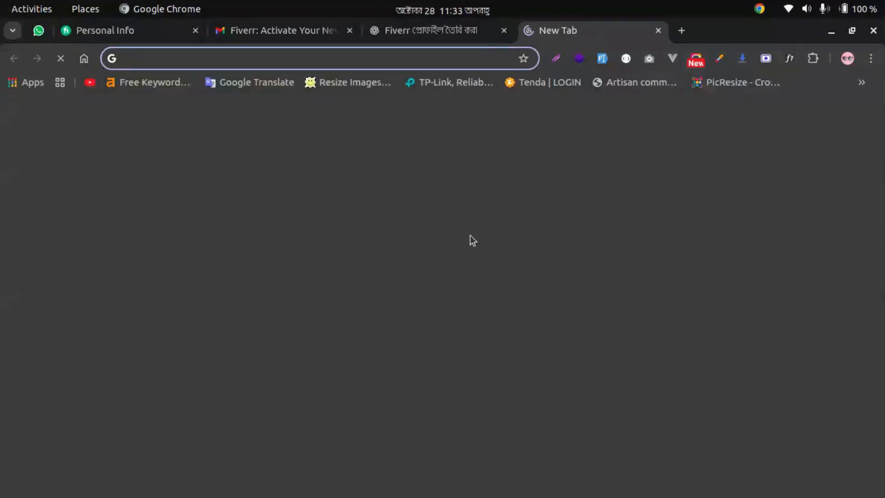
pyautogui.write('fiverr')
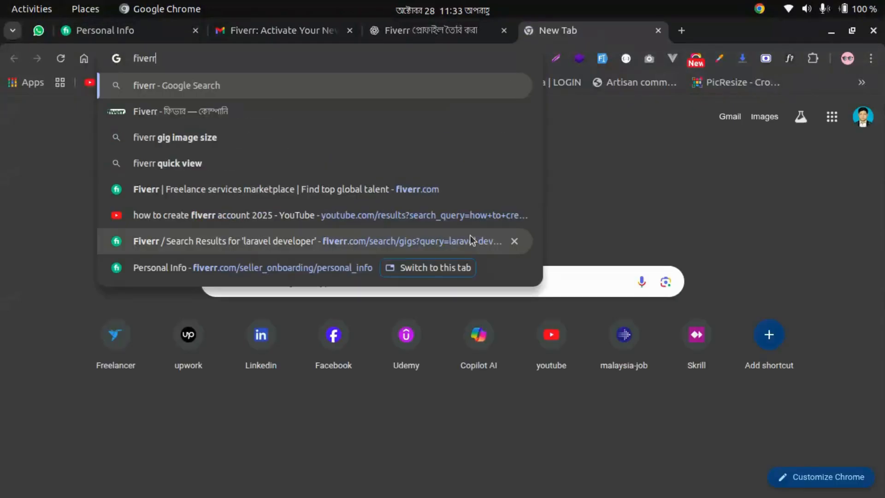
pyautogui.press('Return')
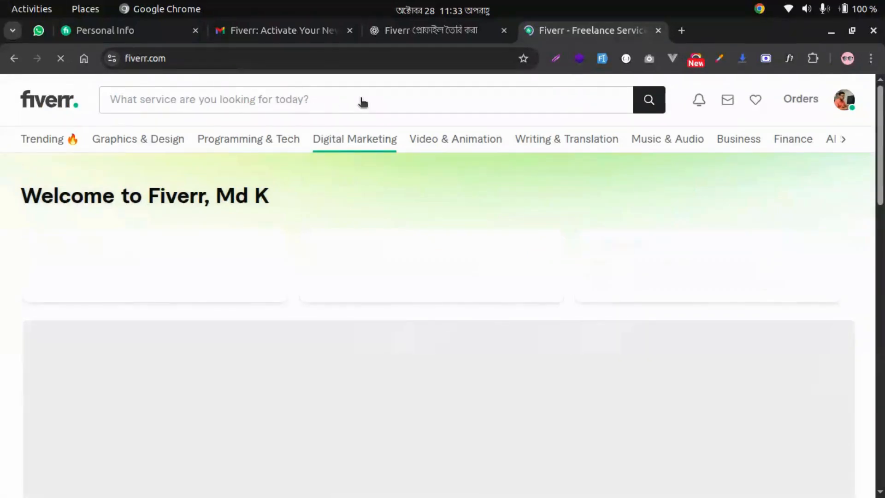
# Search Fiverr for 'laravel developement' and scroll down to the matching gigs.
pyautogui.click(345, 101)
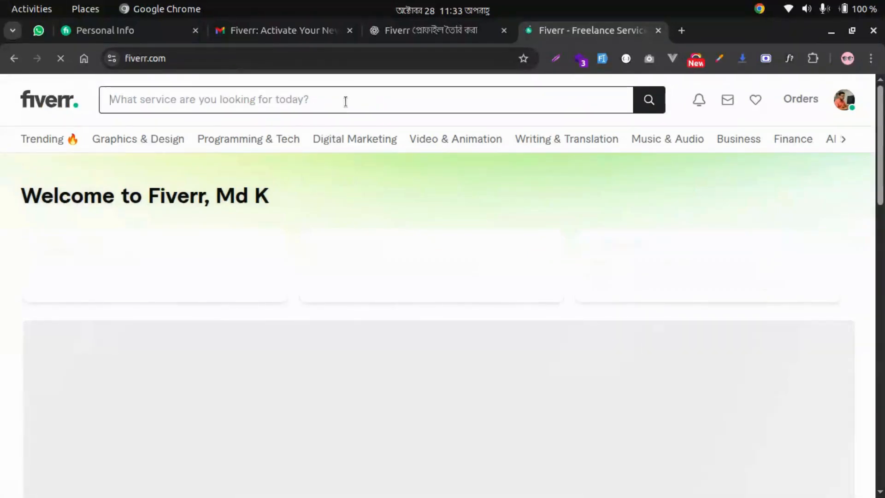
pyautogui.write('laravel ')
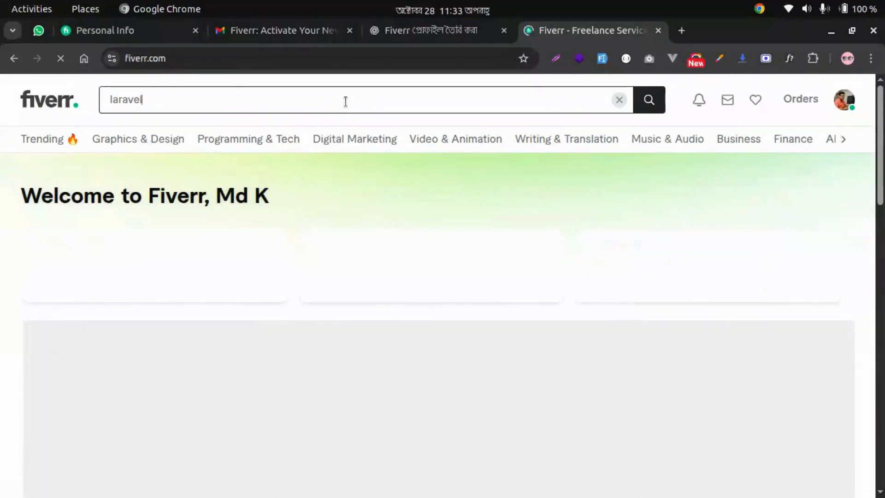
pyautogui.write('developer')
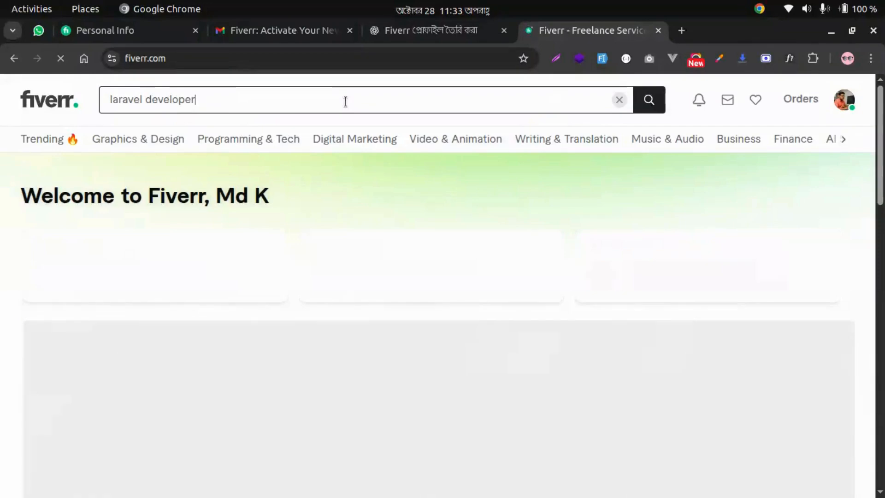
pyautogui.write('ment')
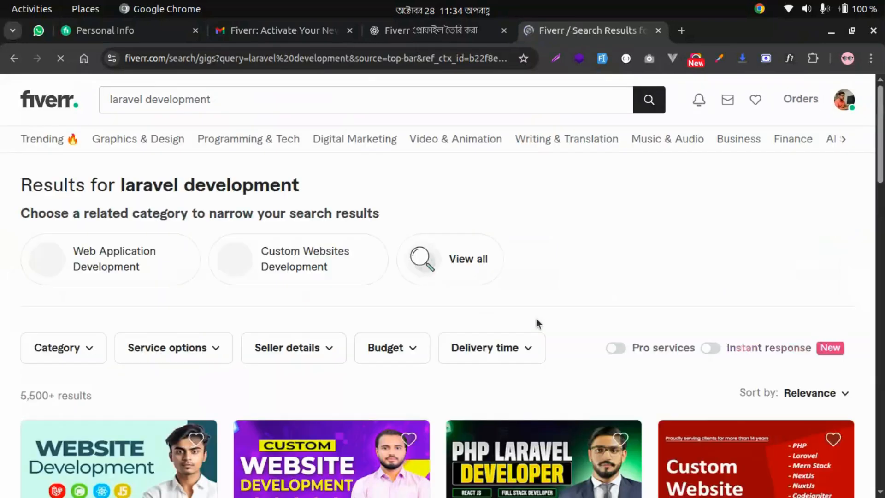
pyautogui.scroll(-5, 536, 323)
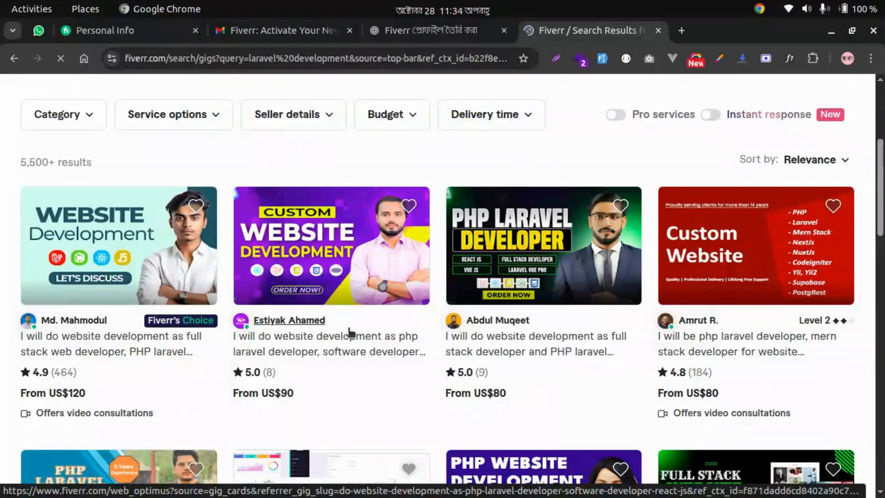
# Open a Laravel seller's profile in its own tab and close the search results.
pyautogui.keyDown('ctrl'); pyautogui.click(491, 322); pyautogui.keyUp('ctrl')
pyautogui.scroll(-5, 574, 348)
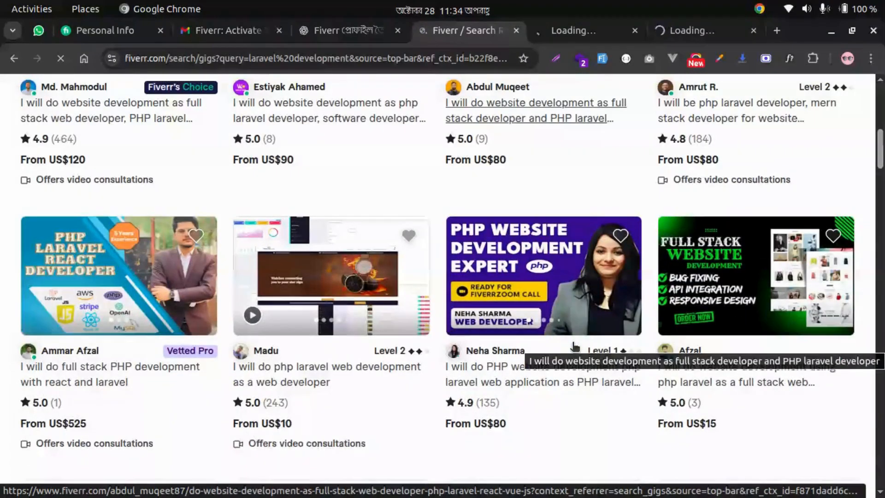
pyautogui.scroll(-2, 574, 350)
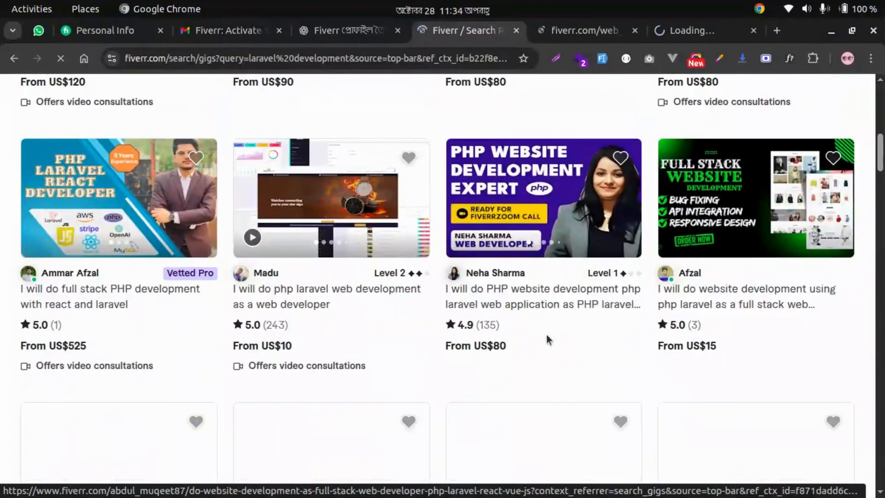
pyautogui.click(517, 31)
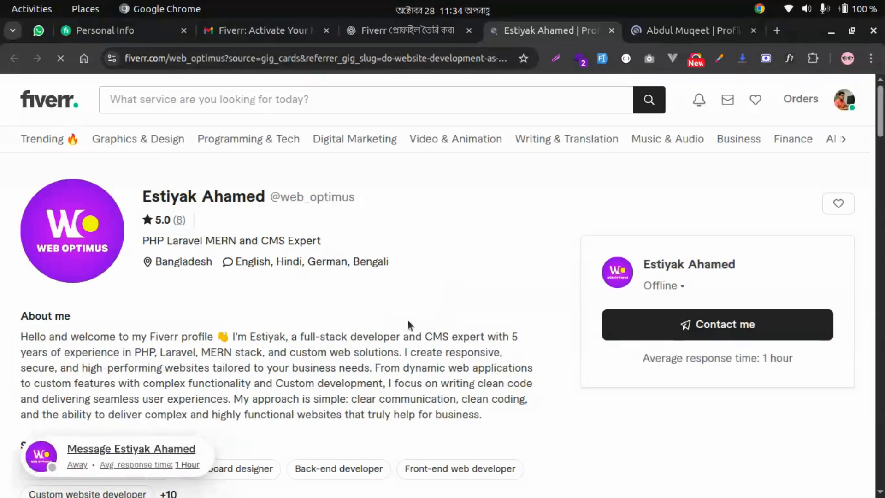
# Read through both seller profiles for description ideas, then close them.
pyautogui.scroll(-3, 467, 303)
pyautogui.scroll(-15, 452, 246)
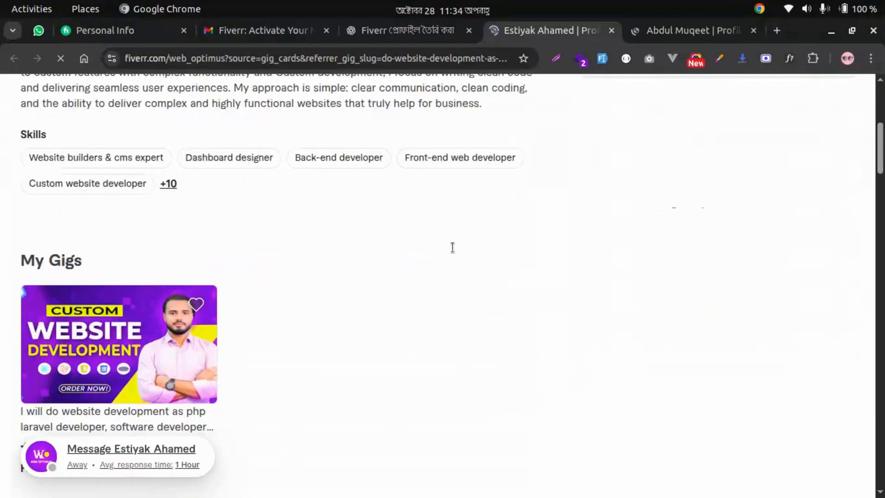
pyautogui.scroll(-20, 452, 248)
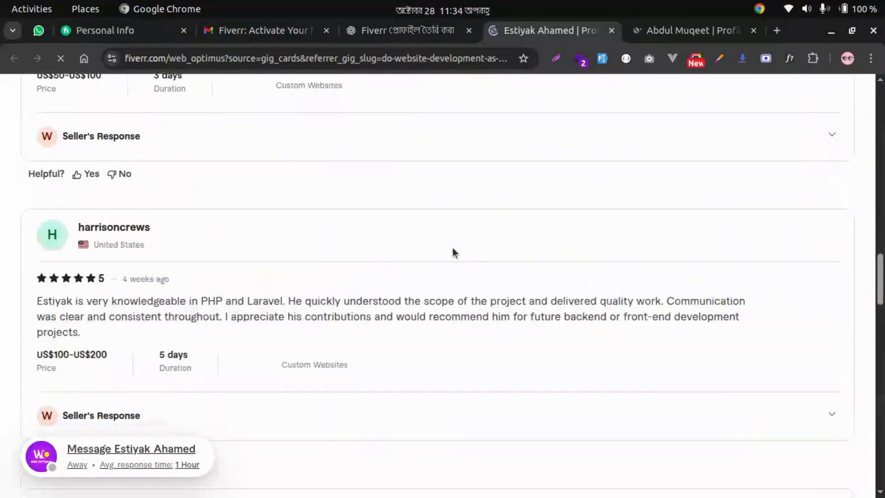
pyautogui.scroll(20, 452, 248)
pyautogui.scroll(17, 452, 247)
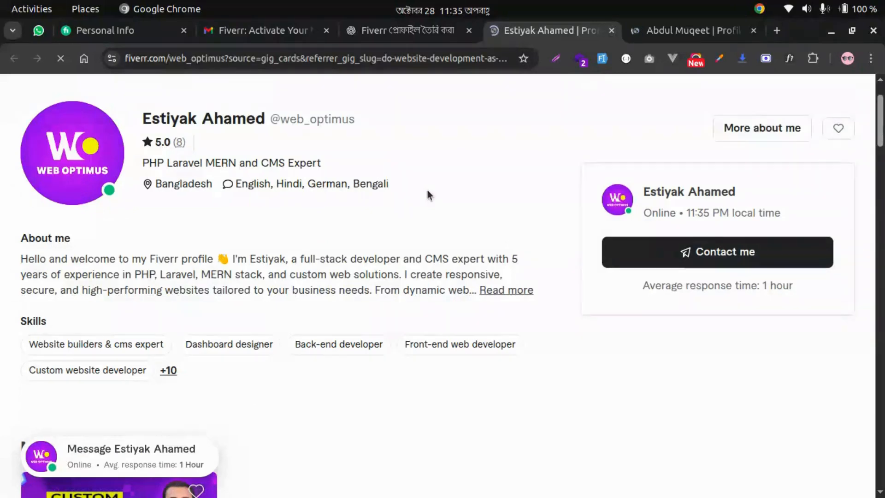
pyautogui.hotkey('ctrl', 'w')
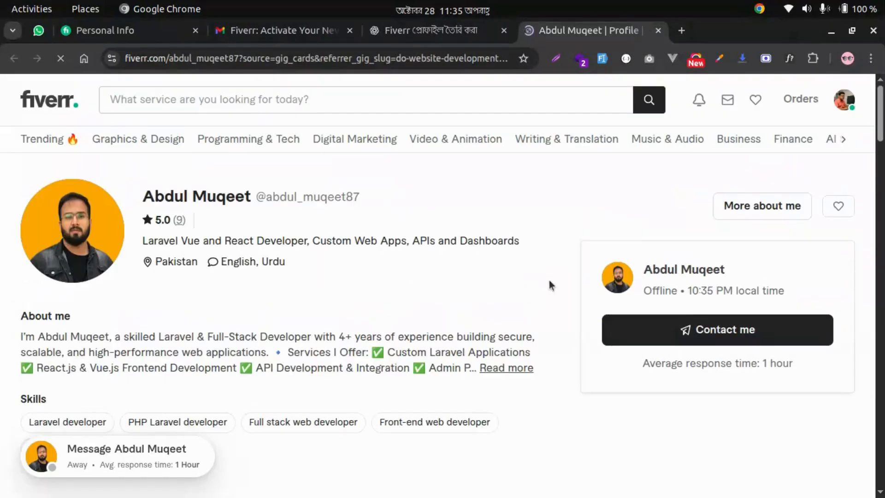
pyautogui.scroll(-3, 566, 281)
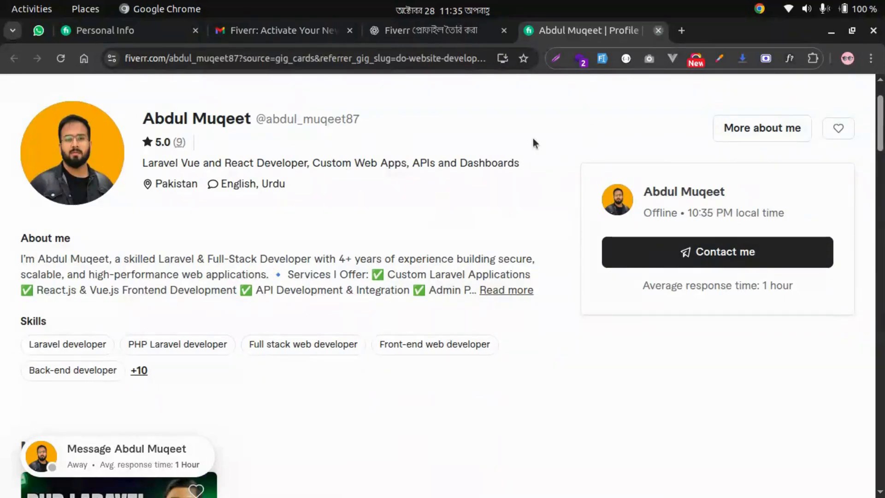
pyautogui.hotkey('ctrl', 'w')
# Remove the line about others' descriptions from the ChatGPT prompt and send it.
pyautogui.click(439, 30)
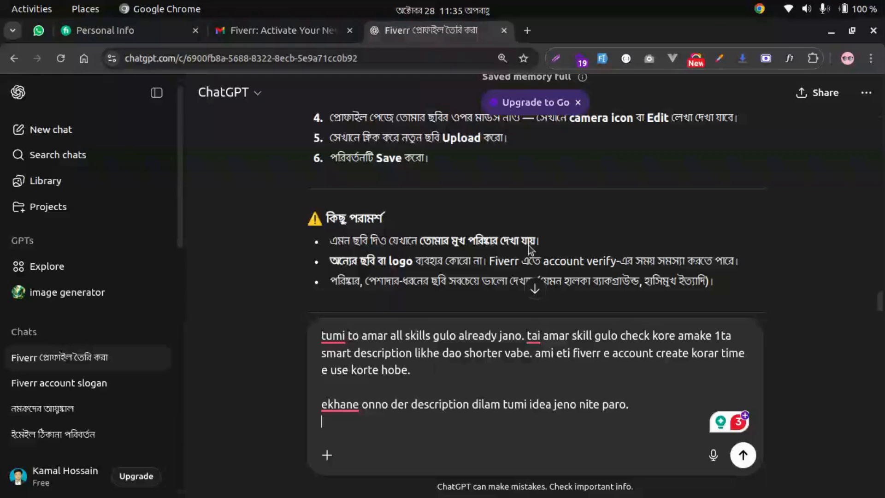
pyautogui.tripleClick(329, 417)
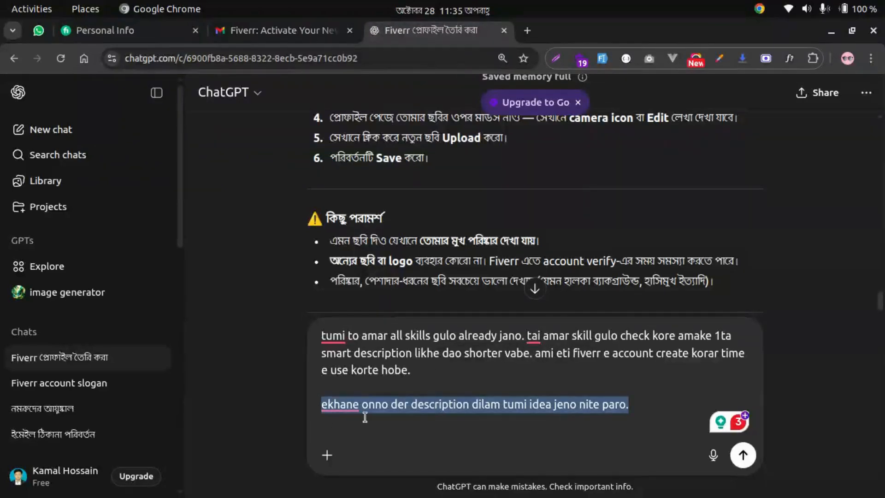
pyautogui.press('BackSpace')
pyautogui.press('BackSpace')
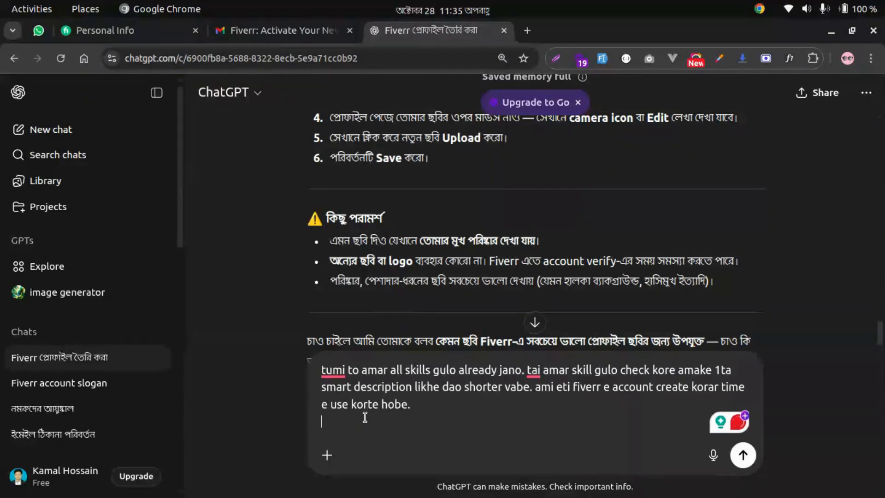
pyautogui.press('Return')
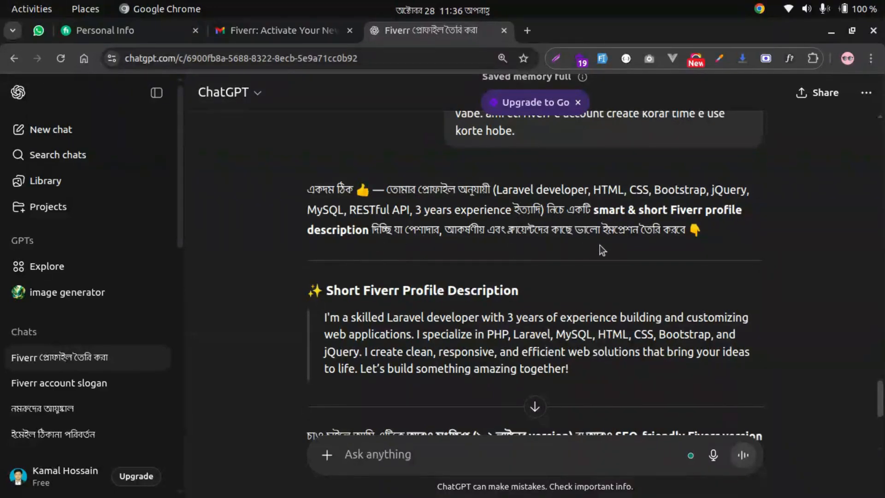
# Copy ChatGPT's short profile description paragraph and return to the Fiverr Personal Info form.
pyautogui.scroll(-5, 597, 231)
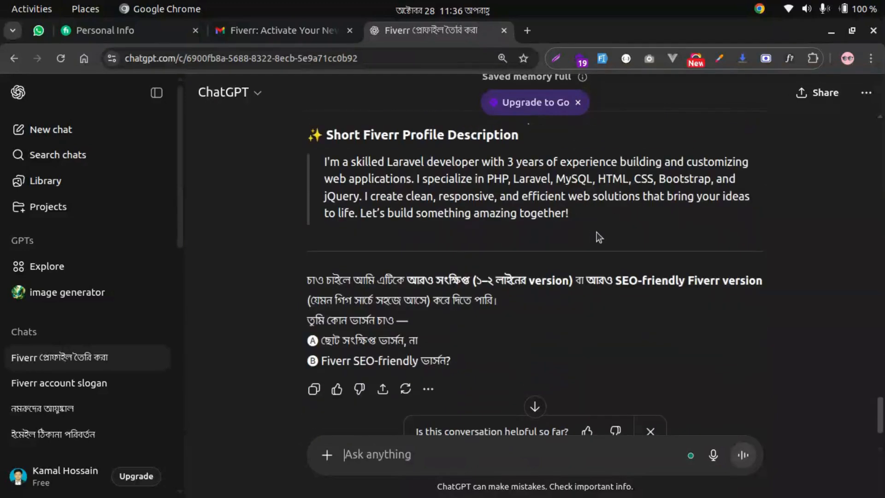
pyautogui.scroll(2, 596, 232)
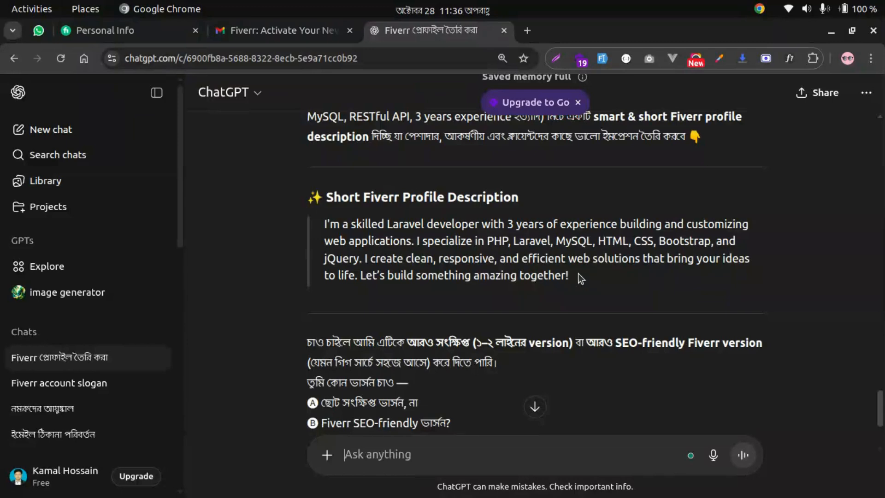
pyautogui.moveTo(578, 272); pyautogui.dragTo(316, 222)
pyautogui.hotkey('ctrl', 'c')
pyautogui.rightClick(386, 235)
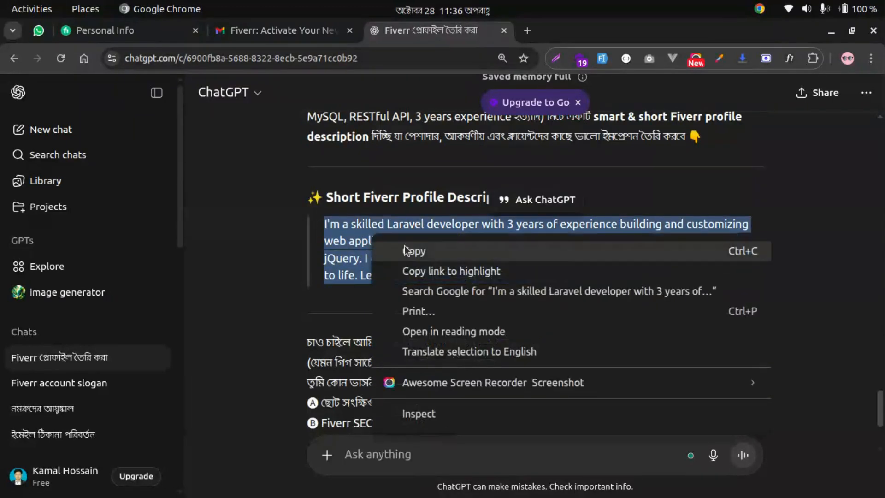
pyautogui.click(406, 250)
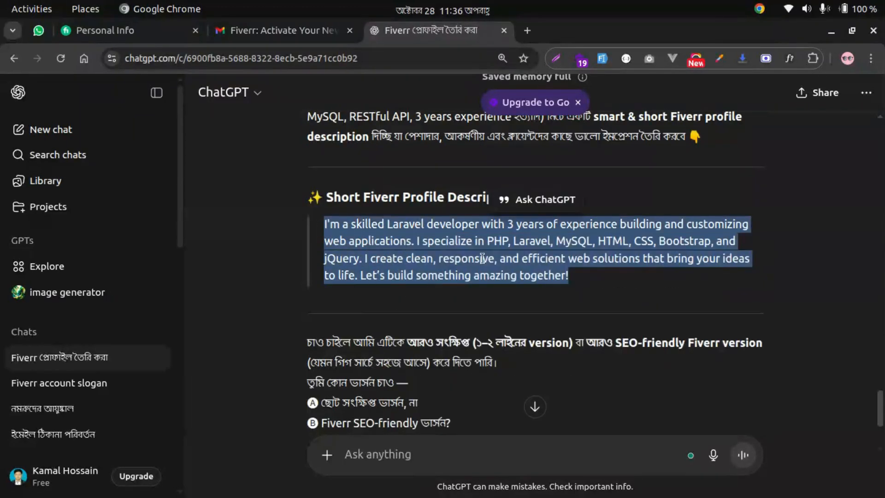
pyautogui.click(512, 224)
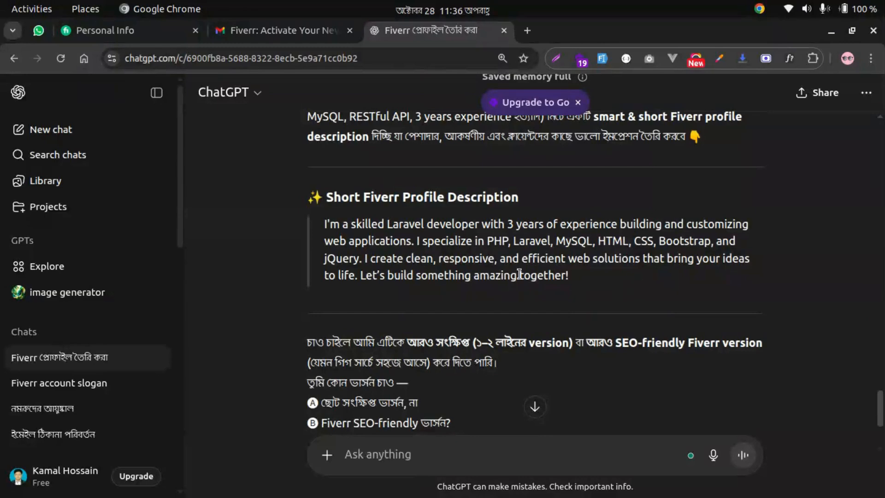
pyautogui.click(138, 32)
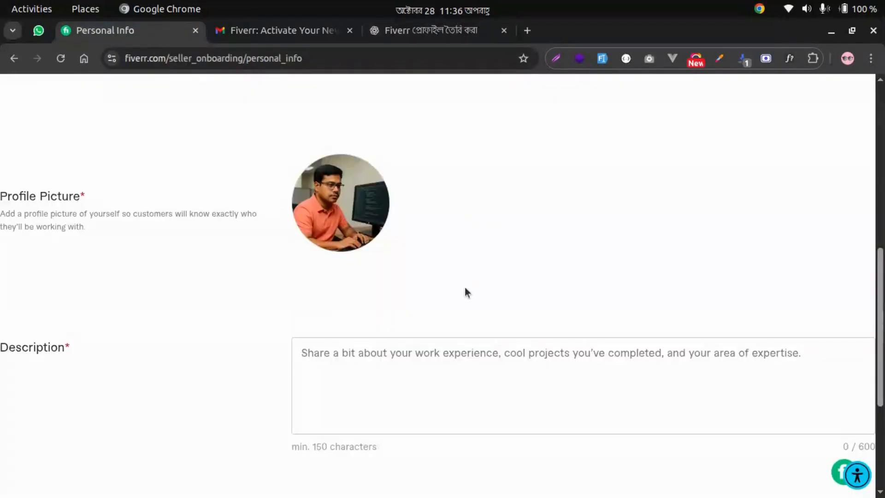
# Paste the copied bio into the Description field and change '3 years' to '5 years'.
pyautogui.scroll(-2, 465, 288)
pyautogui.click(369, 288)
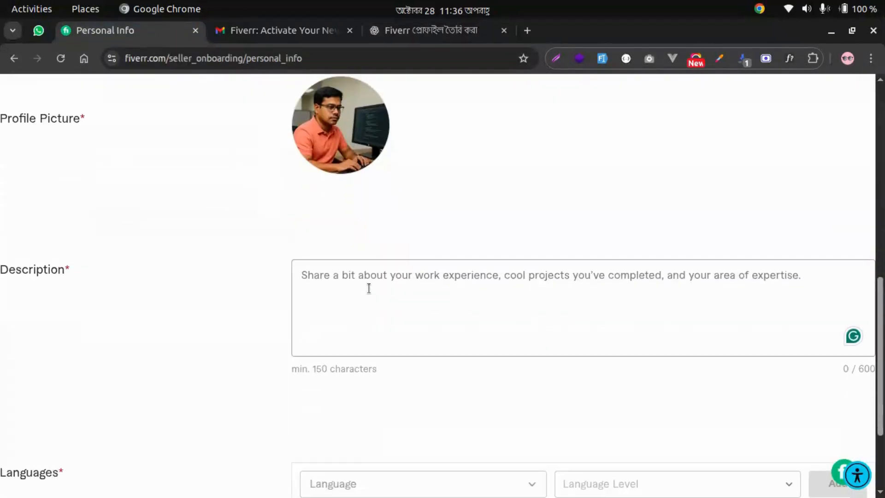
pyautogui.hotkey('ctrl', 'v')
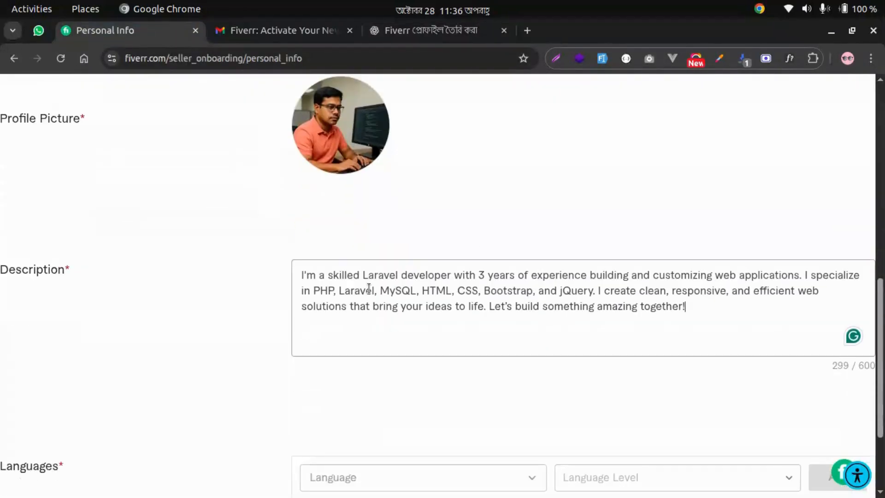
pyautogui.click(485, 272)
pyautogui.press('BackSpace')
pyautogui.write('5')
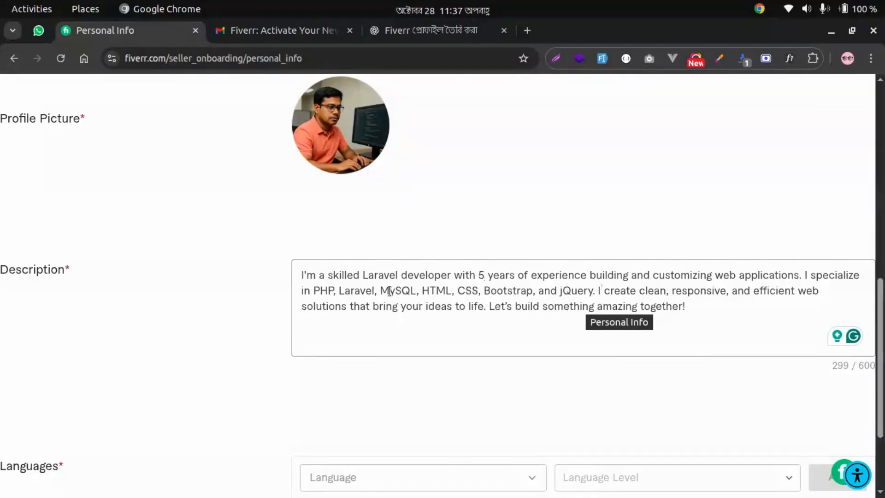
# Insert 'RESTful API' just before HTML in the description, accepting the spelling correction.
pyautogui.click(423, 291)
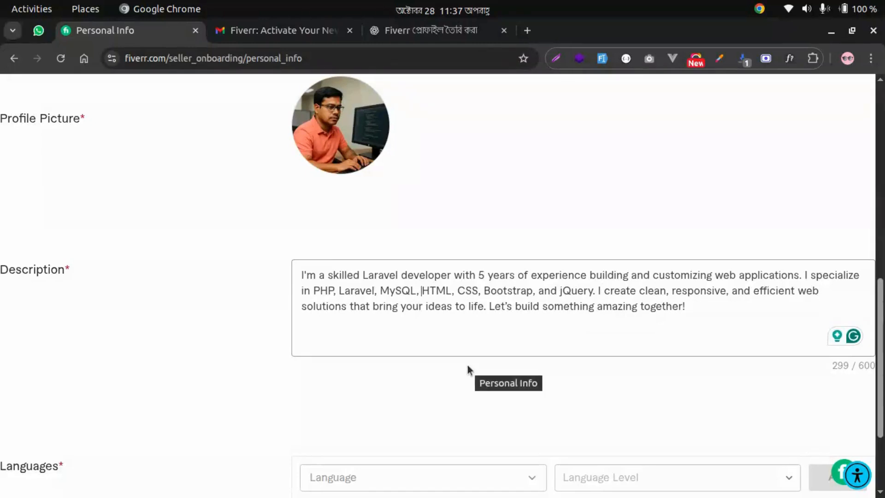
pyautogui.write('RestfullAPI')
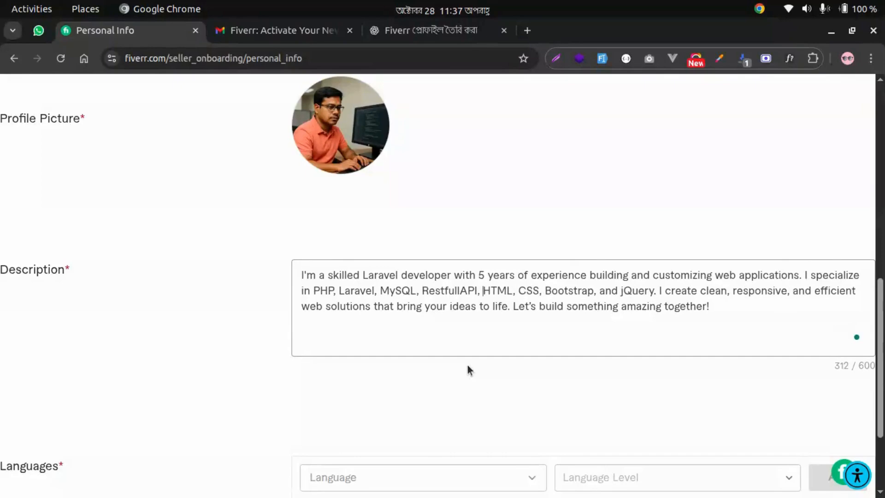
pyautogui.moveTo(454, 292)
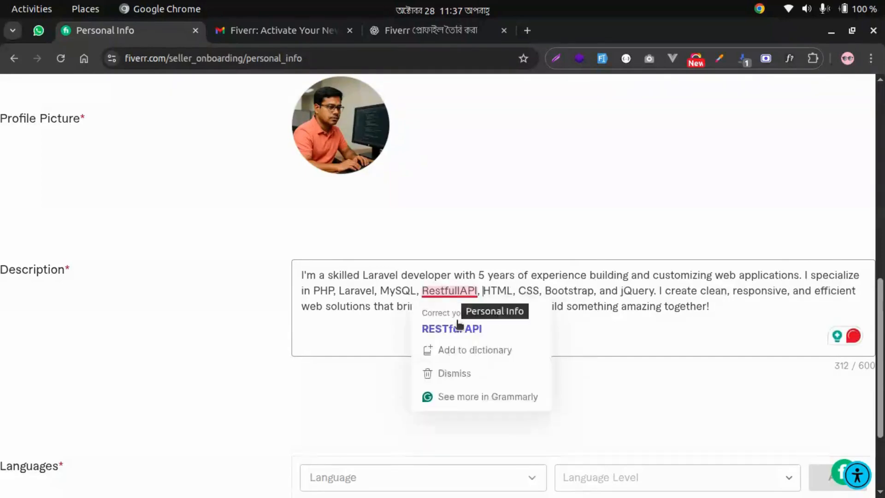
pyautogui.click(476, 325)
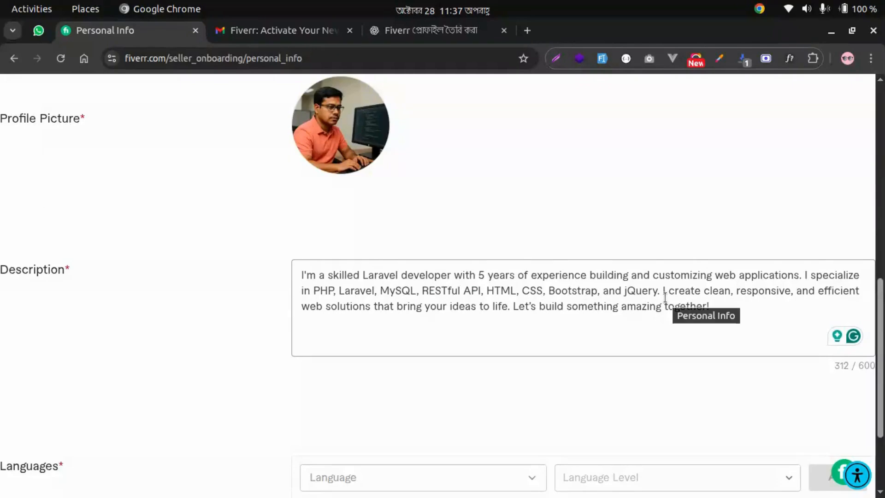
pyautogui.scroll(-2, 661, 261)
pyautogui.scroll(-1, 629, 269)
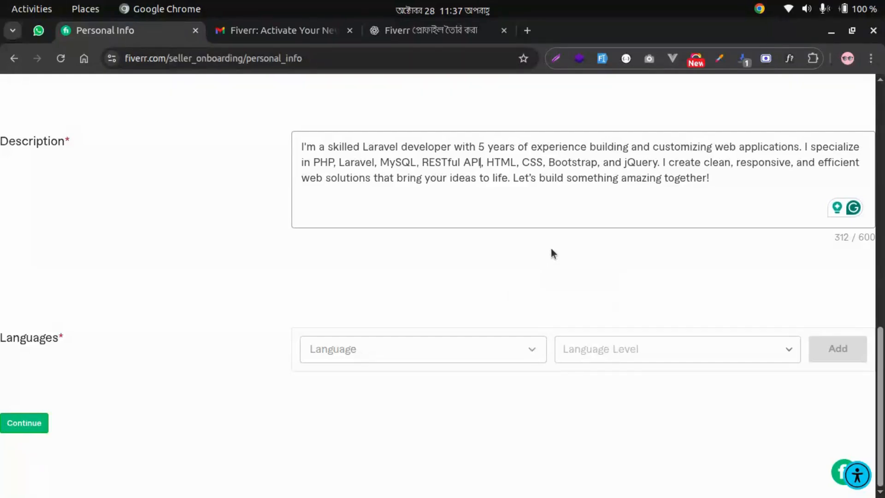
# Add English with Fluent level under Languages, then continue to Professional Info.
pyautogui.click(450, 355)
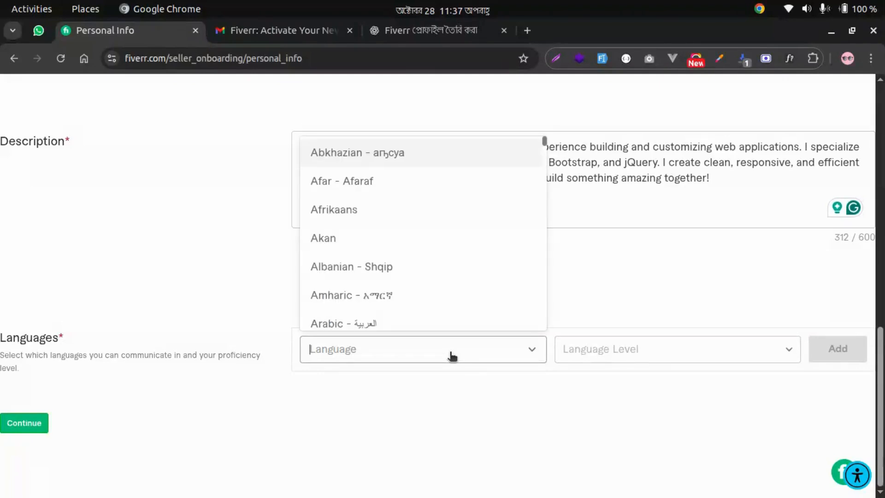
pyautogui.write('en')
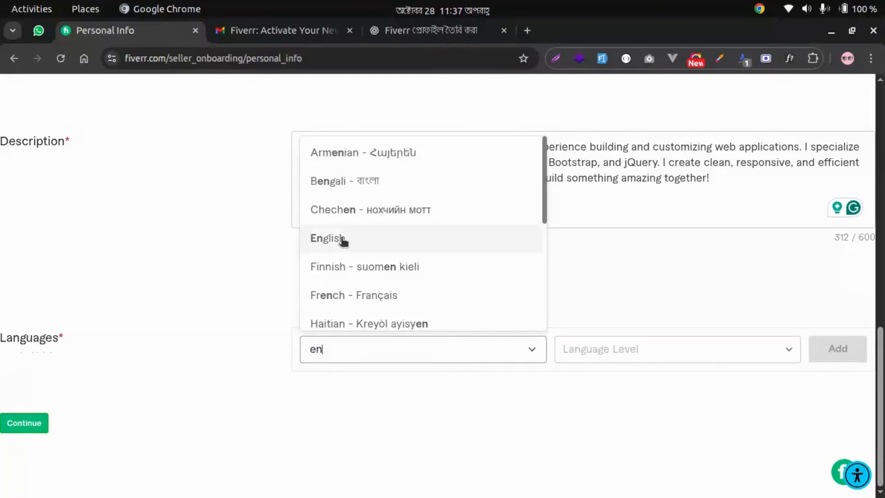
pyautogui.click(342, 238)
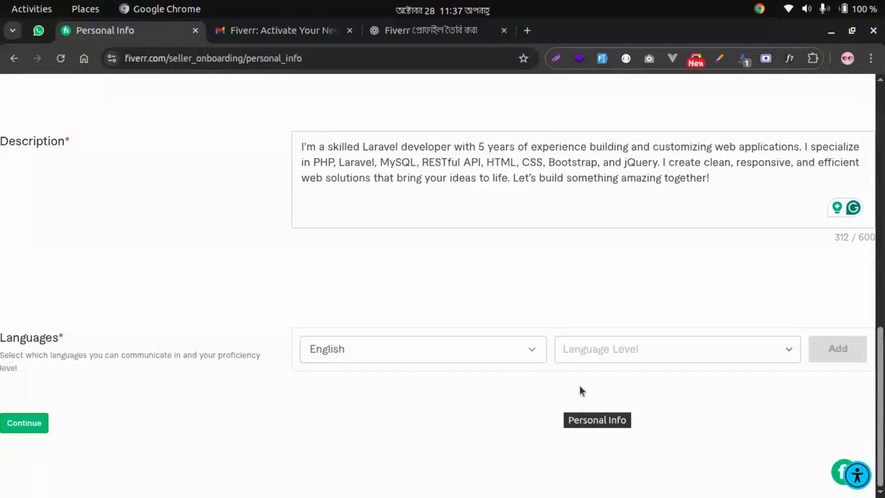
pyautogui.click(674, 354)
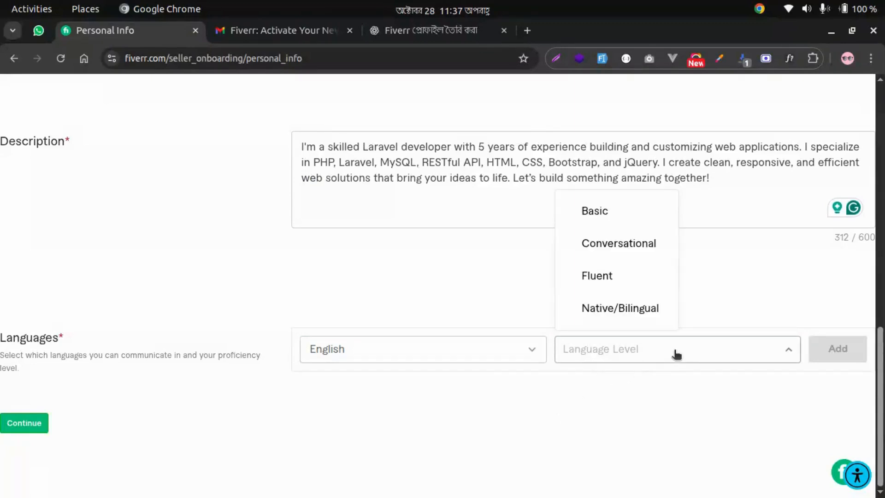
pyautogui.click(609, 276)
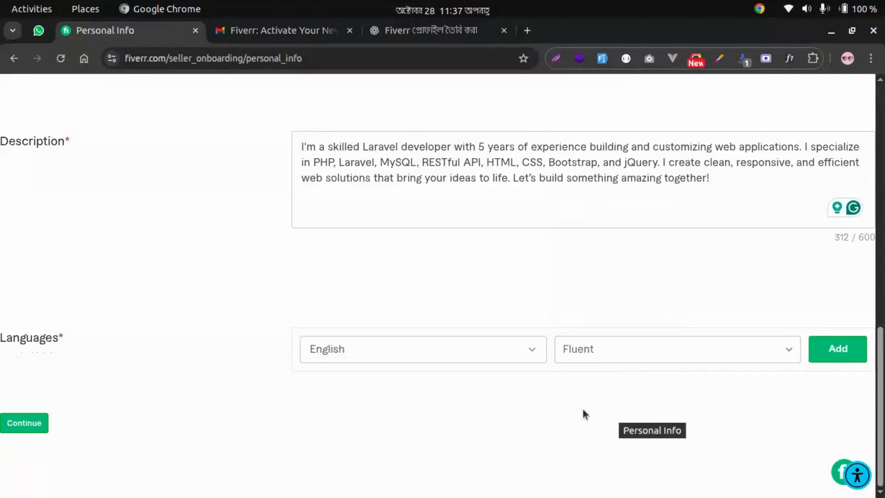
pyautogui.click(833, 350)
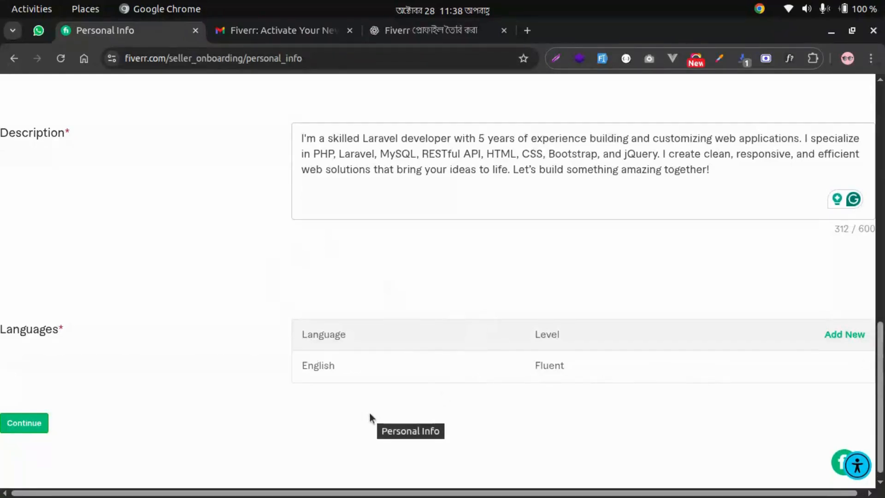
pyautogui.click(31, 427)
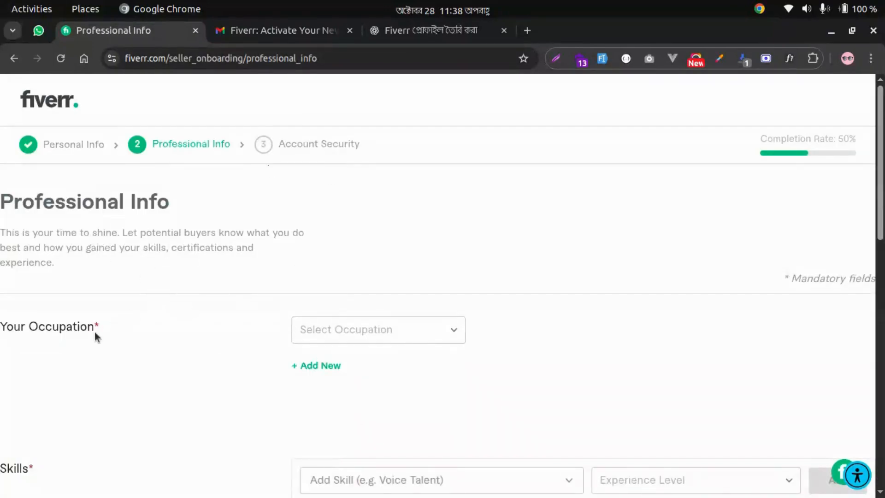
# Choose Programming & Tech as the occupation.
pyautogui.click(425, 332)
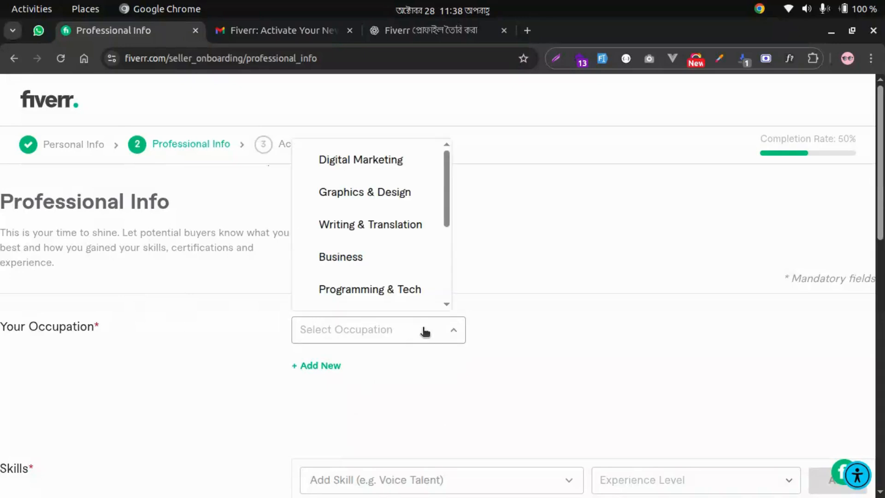
pyautogui.scroll(-3, 402, 232)
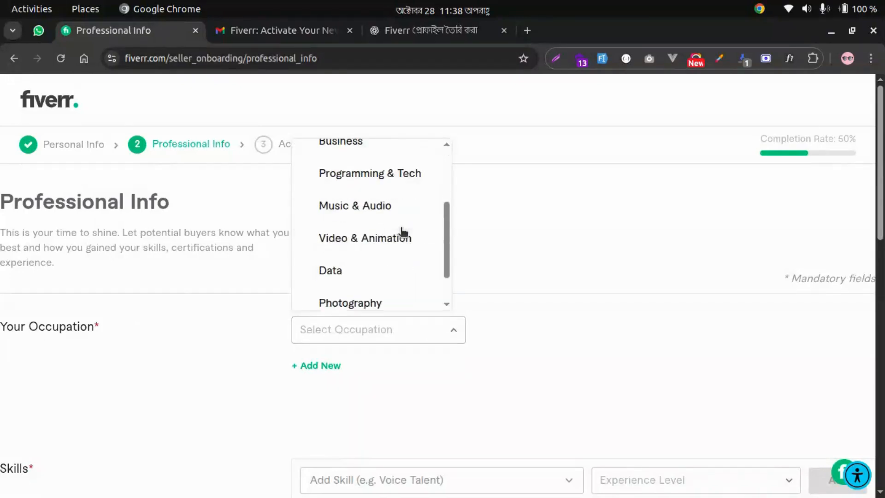
pyautogui.scroll(-1, 402, 231)
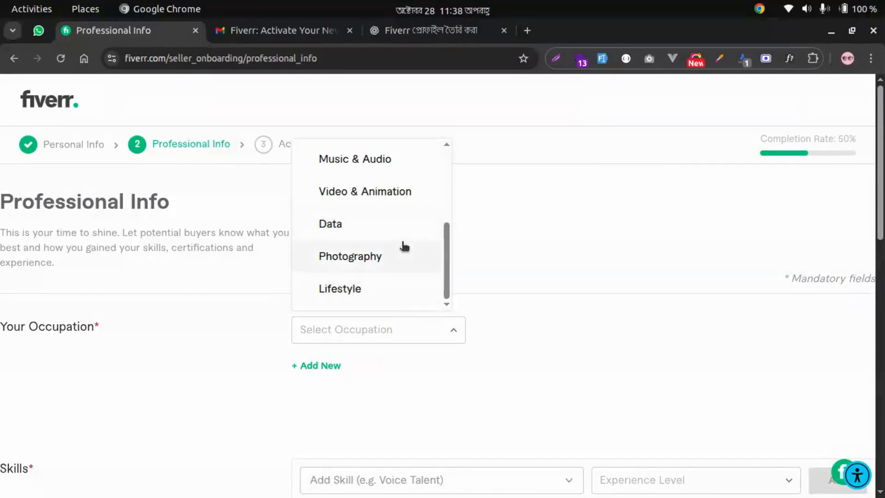
pyautogui.scroll(2, 405, 247)
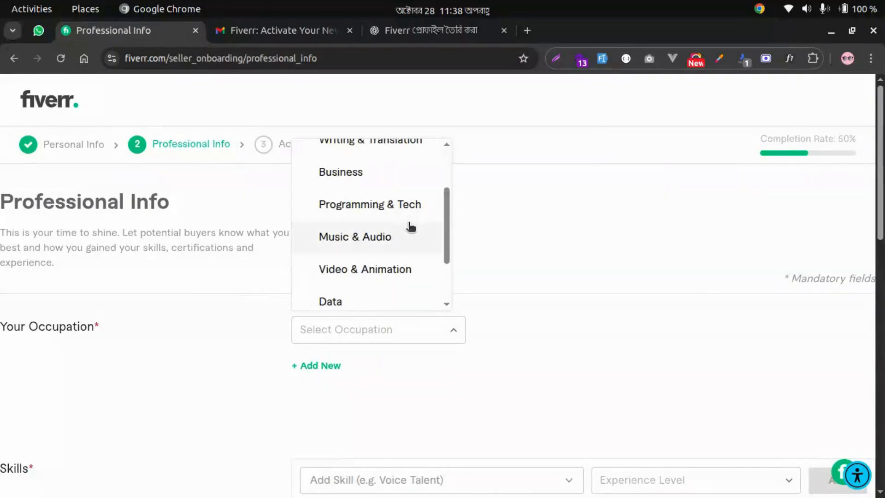
pyautogui.scroll(2, 410, 227)
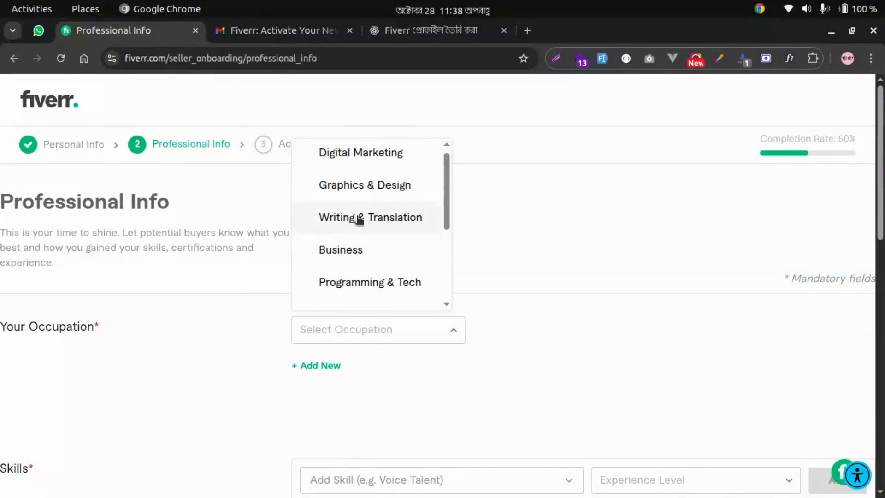
pyautogui.scroll(-2, 429, 198)
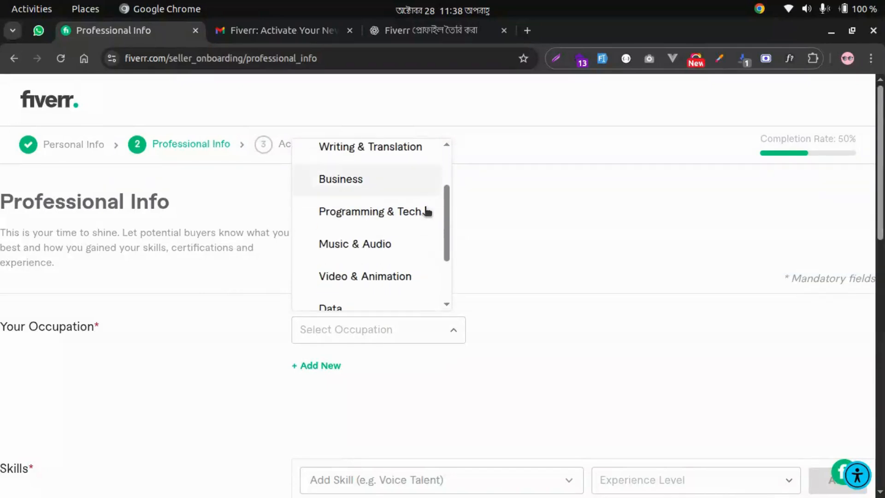
pyautogui.click(361, 211)
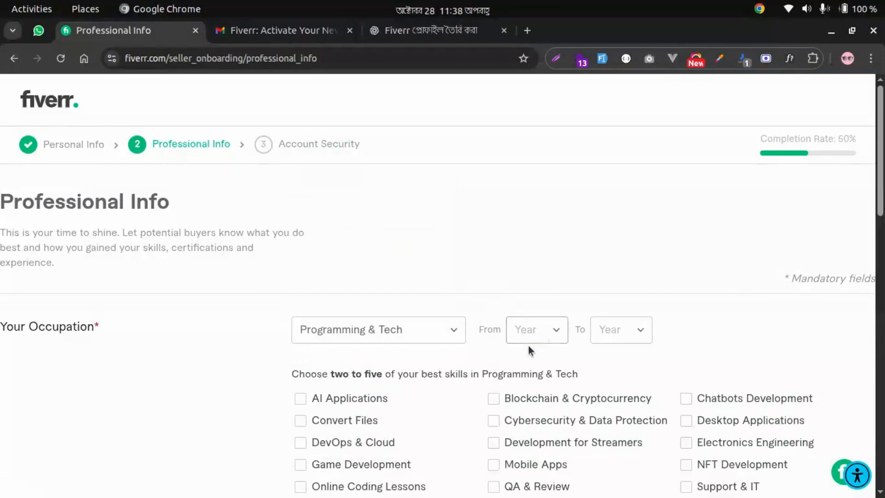
# Set the occupation's years from 2020 to 2025.
pyautogui.click(547, 335)
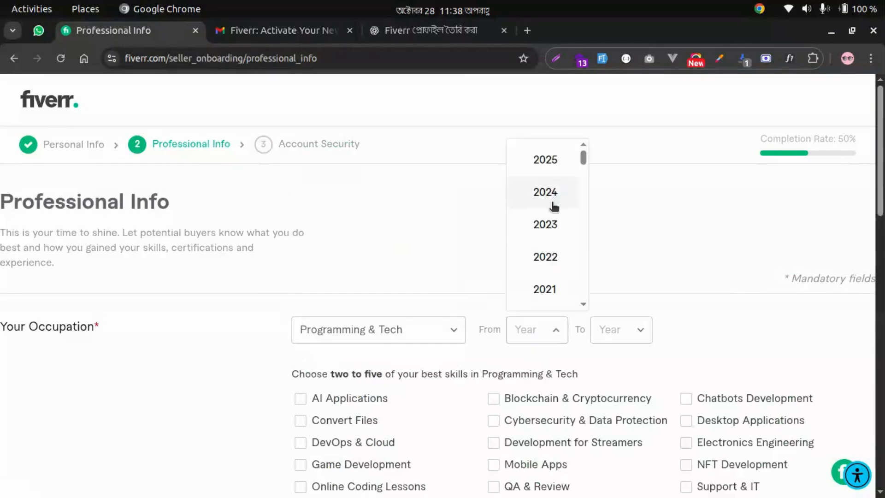
pyautogui.click(545, 288)
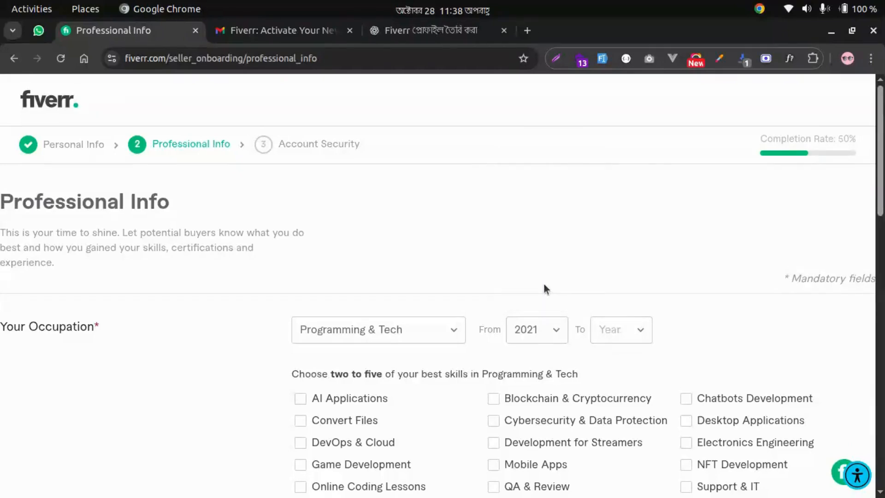
pyautogui.click(555, 331)
pyautogui.scroll(-2, 547, 244)
pyautogui.click(547, 252)
pyautogui.click(624, 331)
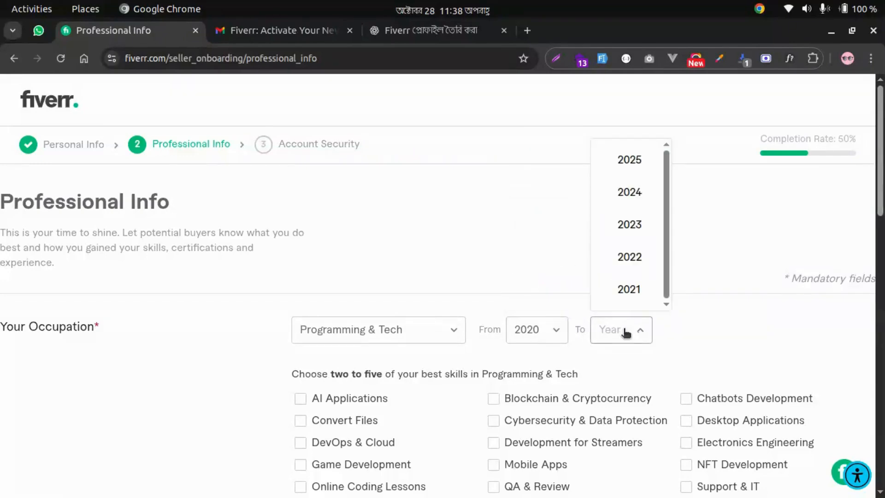
pyautogui.click(629, 159)
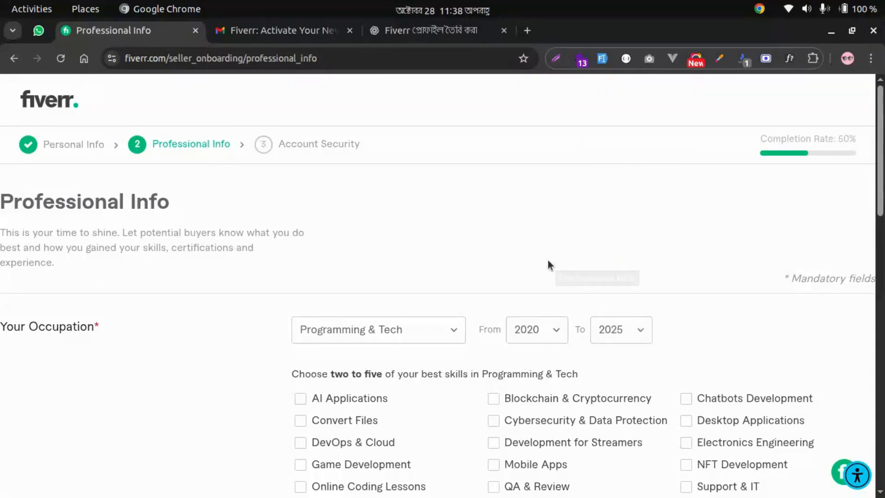
pyautogui.scroll(-3, 548, 265)
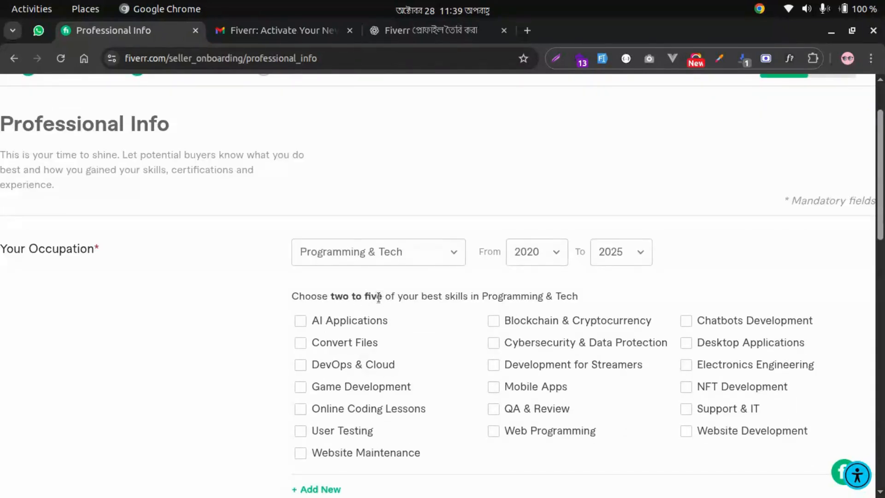
pyautogui.scroll(-3, 644, 282)
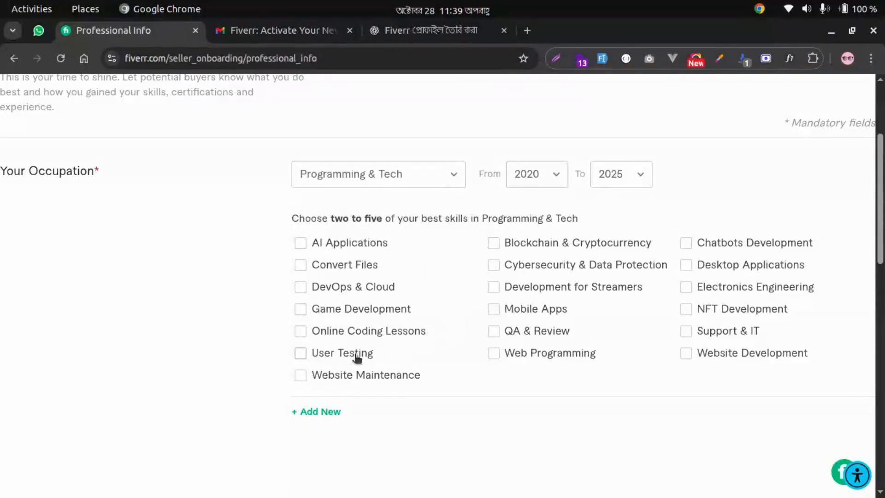
# Tick DevOps & Cloud, Website Maintenance, Blockchain & Cryptocurrency, Web Programming and Website Development, dropping Chatbots Development.
pyautogui.click(301, 375)
pyautogui.click(298, 288)
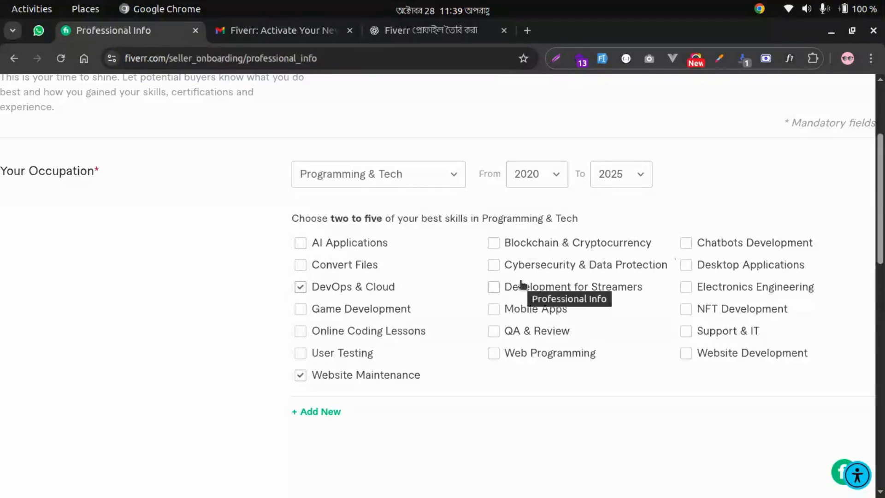
pyautogui.click(494, 244)
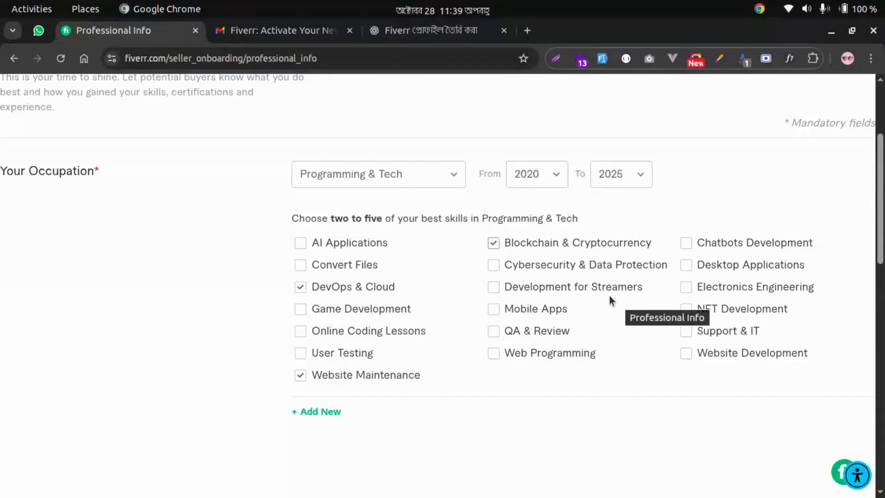
pyautogui.click(494, 354)
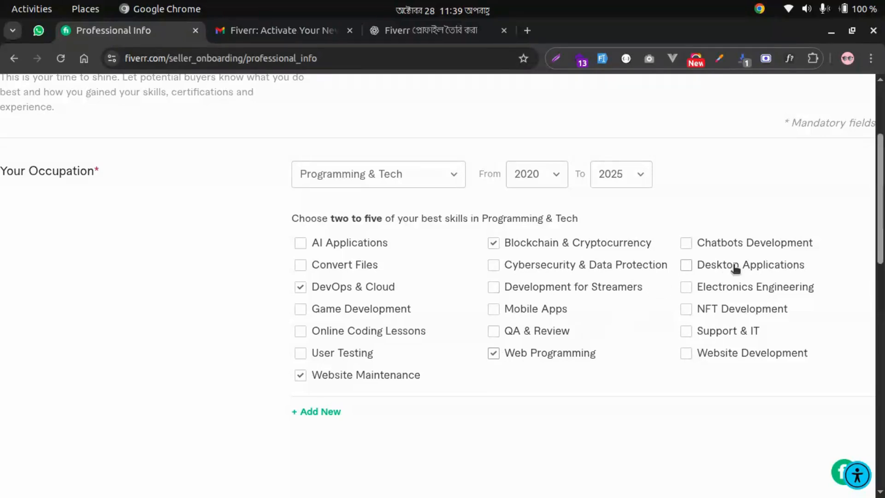
pyautogui.click(686, 244)
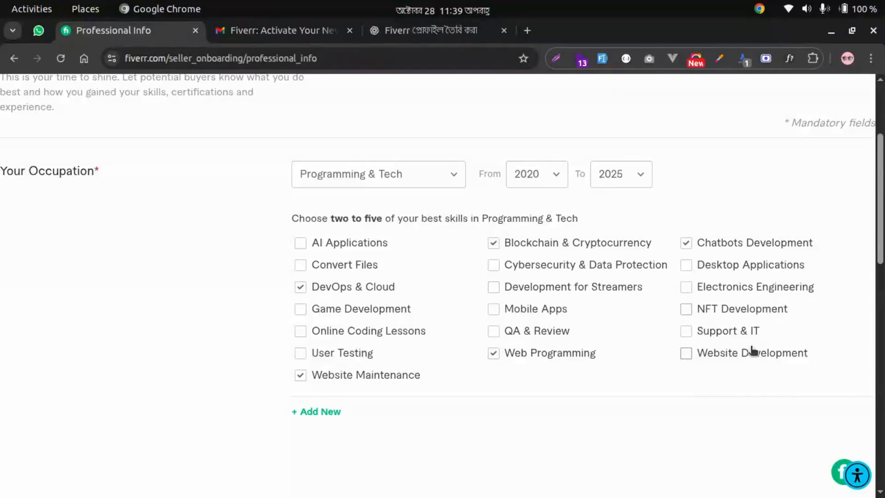
pyautogui.click(686, 242)
pyautogui.click(686, 353)
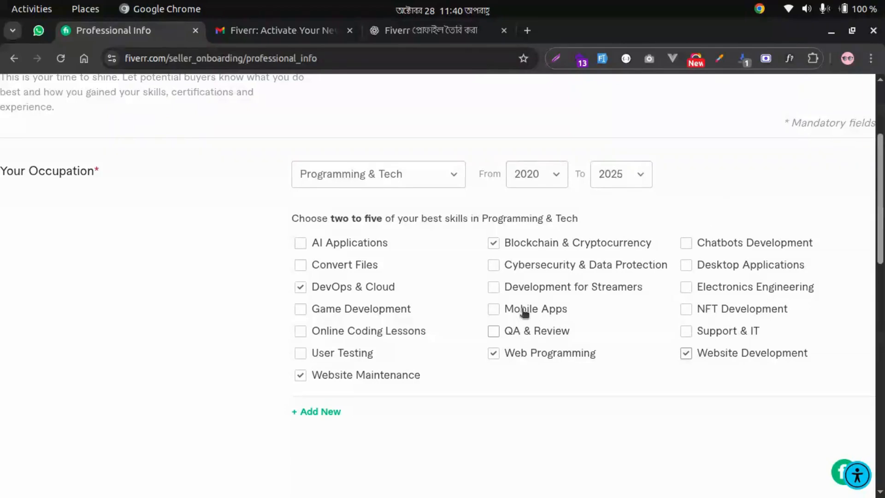
# Add PHP as a skill at Expert level.
pyautogui.scroll(-5, 461, 267)
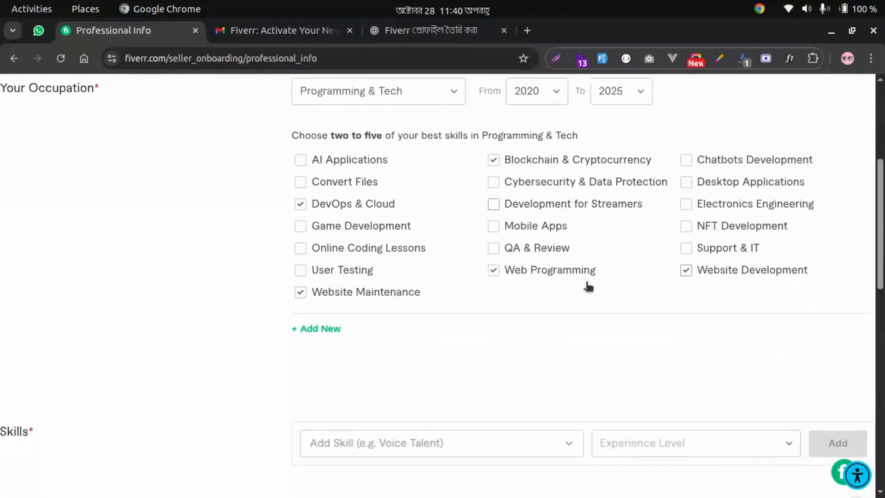
pyautogui.click(440, 297)
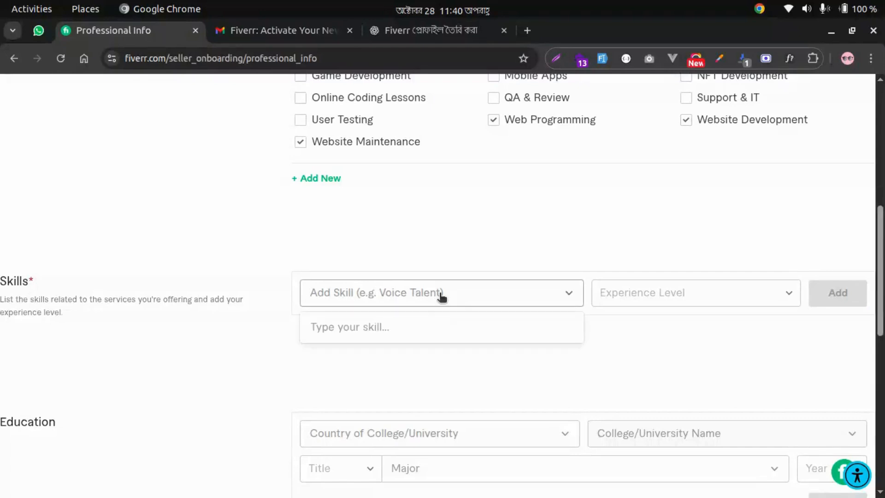
pyautogui.write('PHP')
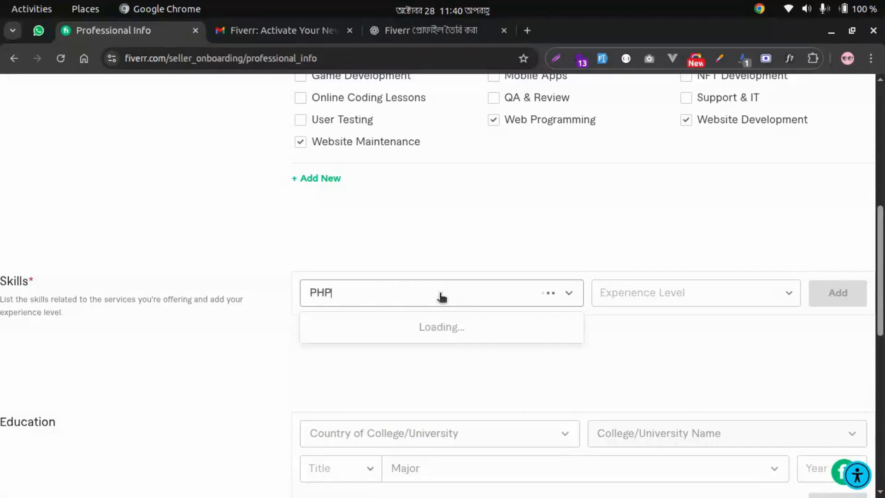
pyautogui.click(326, 327)
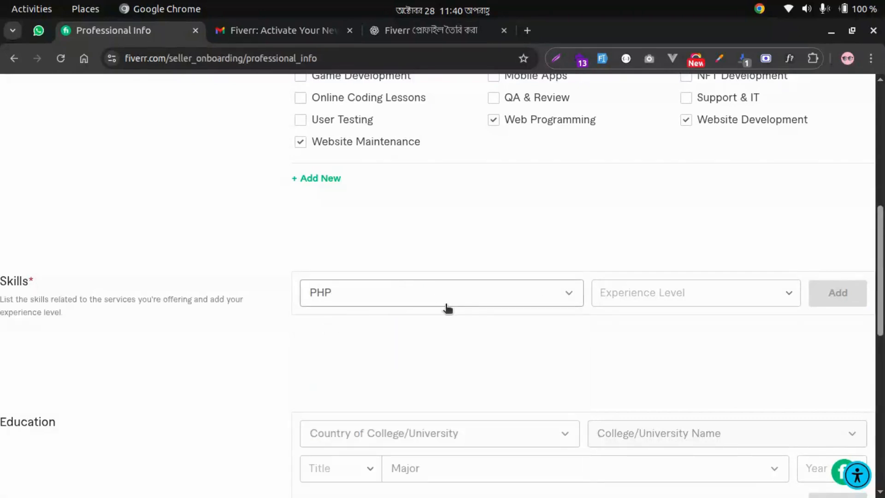
pyautogui.click(716, 297)
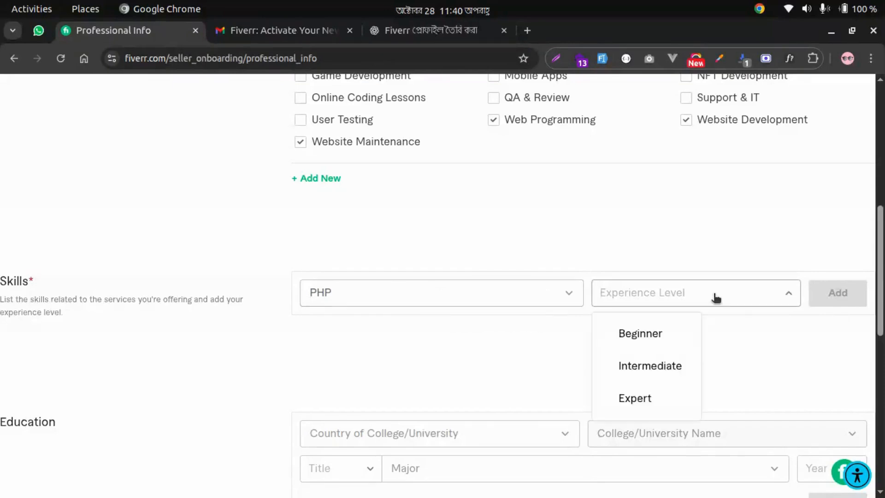
pyautogui.click(646, 399)
pyautogui.click(836, 294)
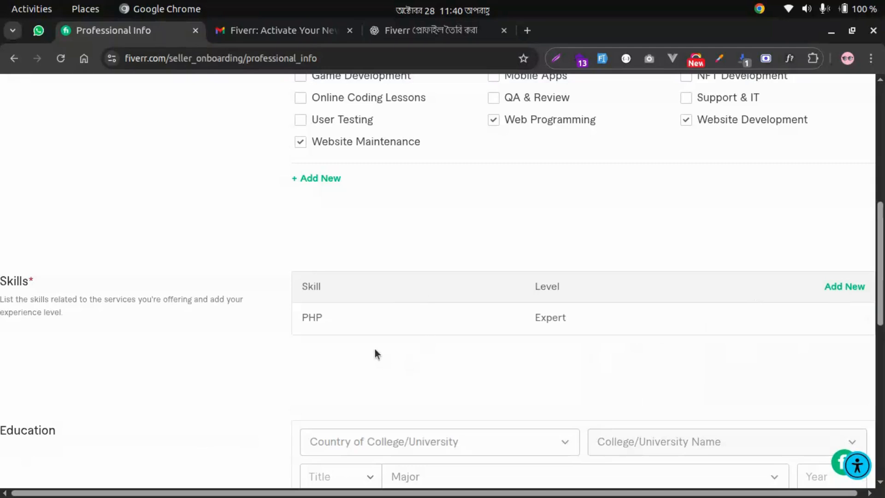
# Add Laravel development as a second skill at Expert level.
pyautogui.scroll(-3, 514, 253)
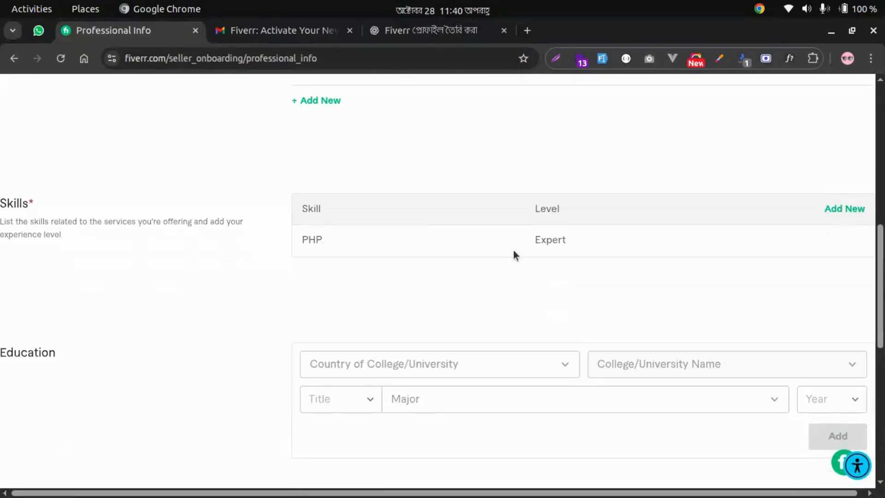
pyautogui.click(841, 209)
pyautogui.click(406, 221)
pyautogui.write('Lara')
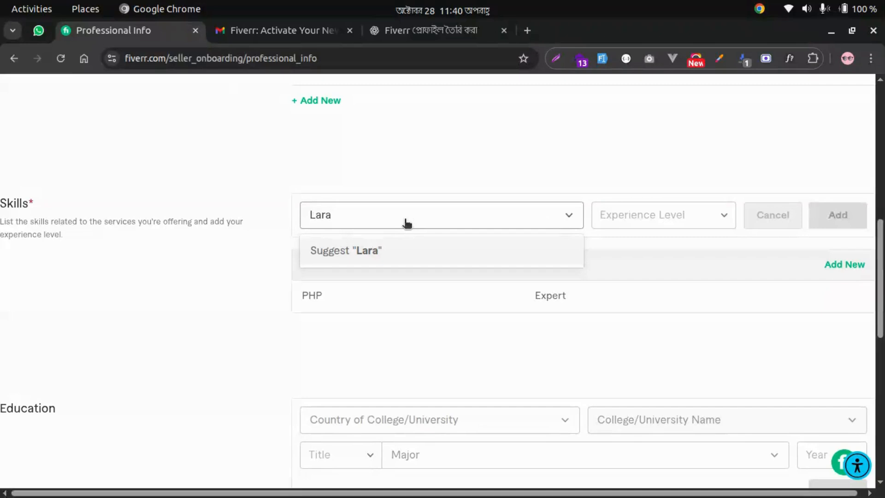
pyautogui.write('vel')
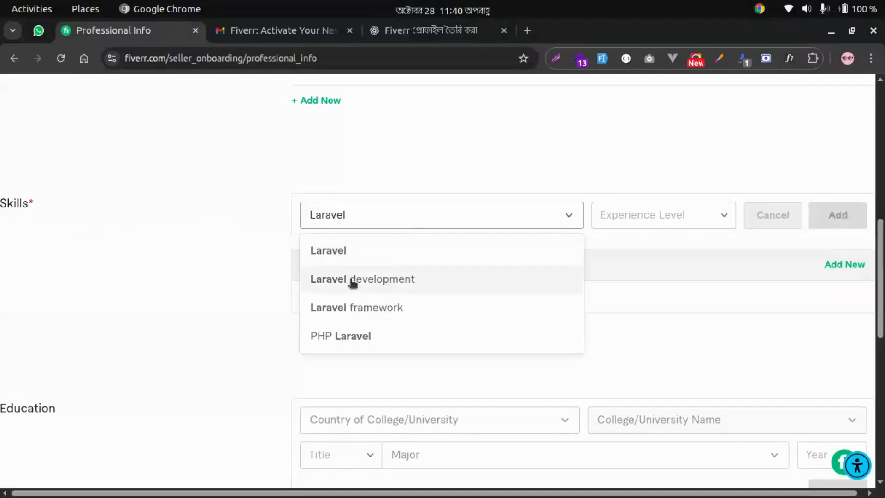
pyautogui.click(351, 281)
pyautogui.click(697, 221)
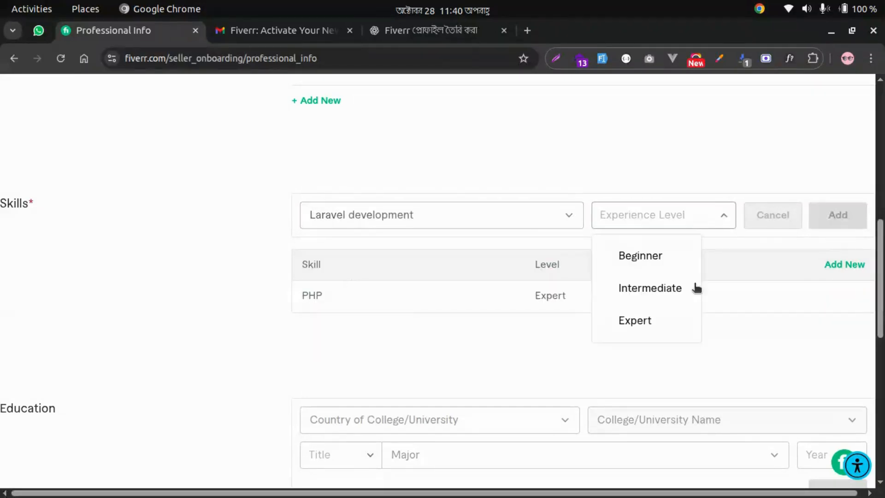
pyautogui.click(642, 320)
pyautogui.click(832, 216)
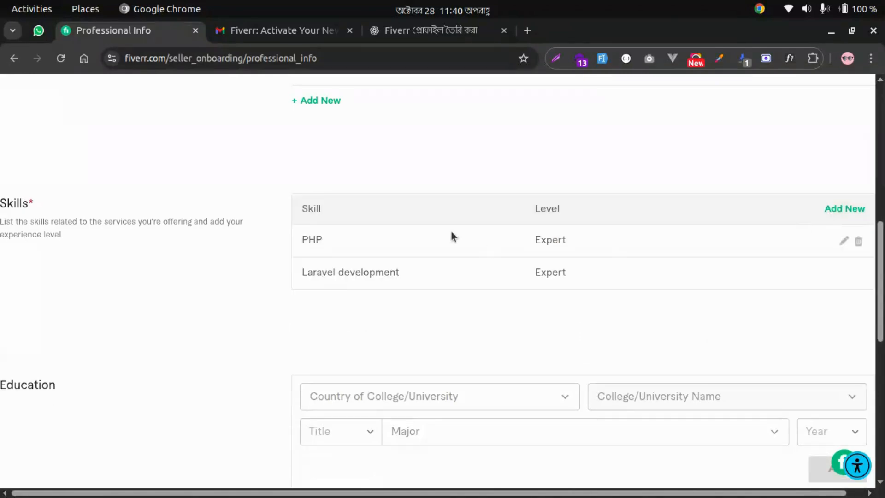
# Add MySQL as a third skill at Expert level.
pyautogui.click(840, 210)
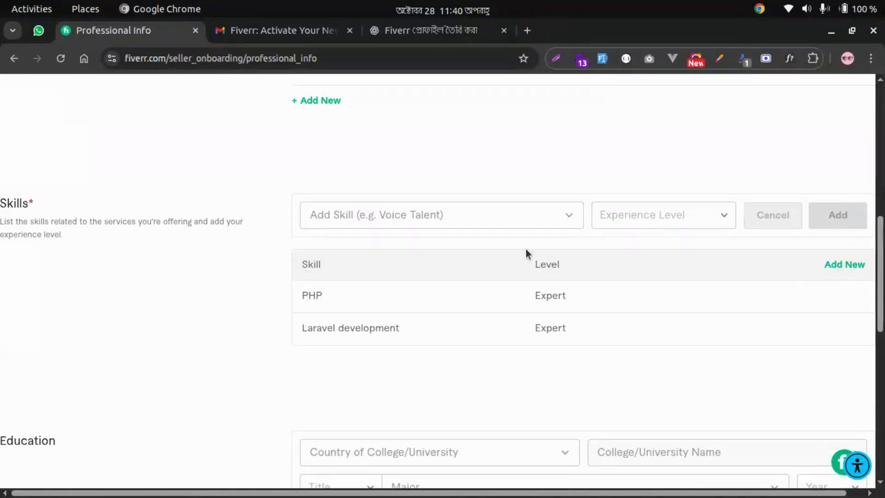
pyautogui.click(447, 219)
pyautogui.write('M')
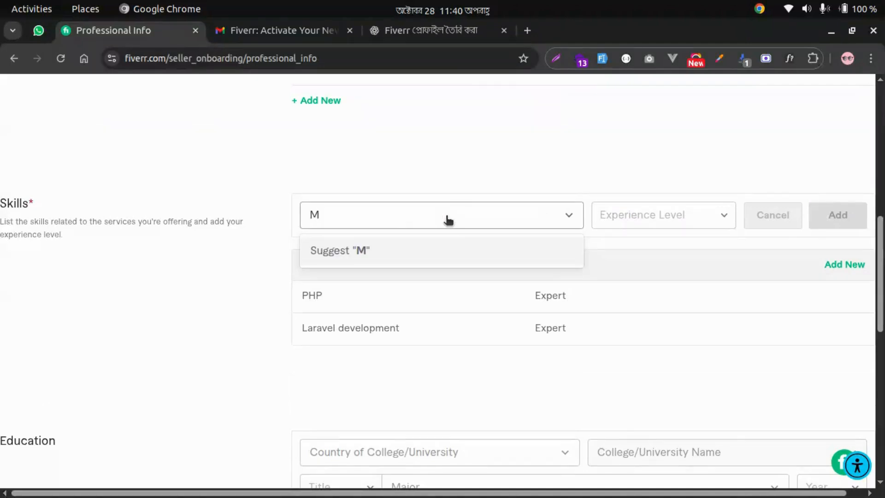
pyautogui.write('ySql')
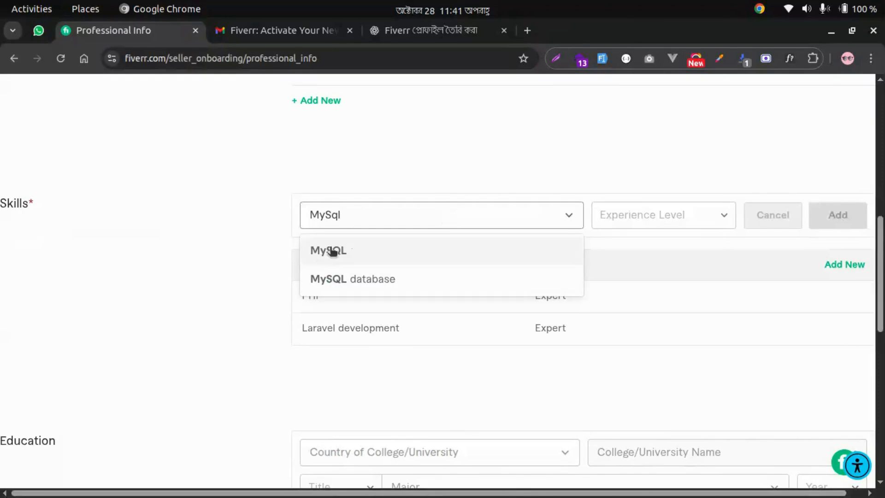
pyautogui.click(332, 251)
pyautogui.click(696, 220)
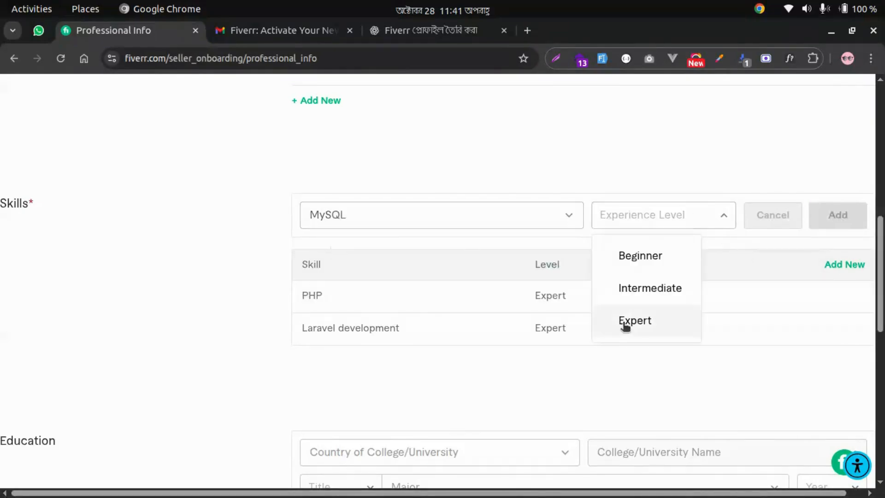
pyautogui.click(624, 322)
pyautogui.click(834, 213)
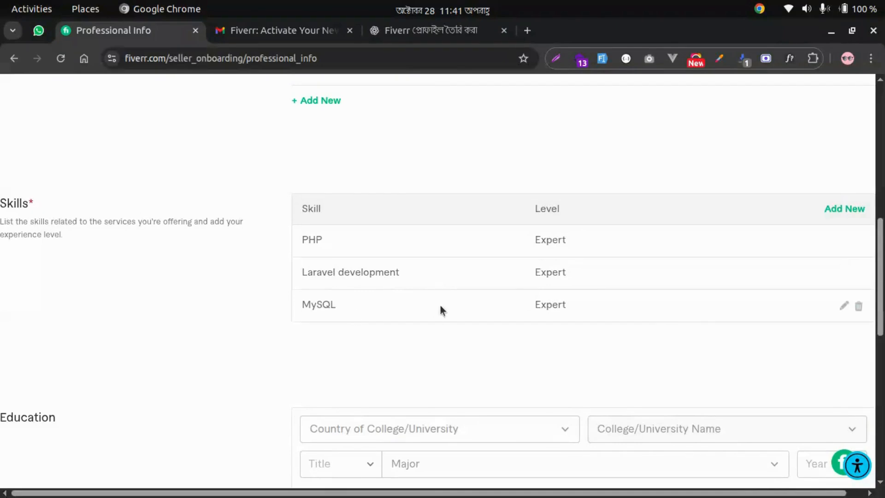
# Set the education country to Bangladesh and the college to Dhaka University.
pyautogui.scroll(-3, 590, 288)
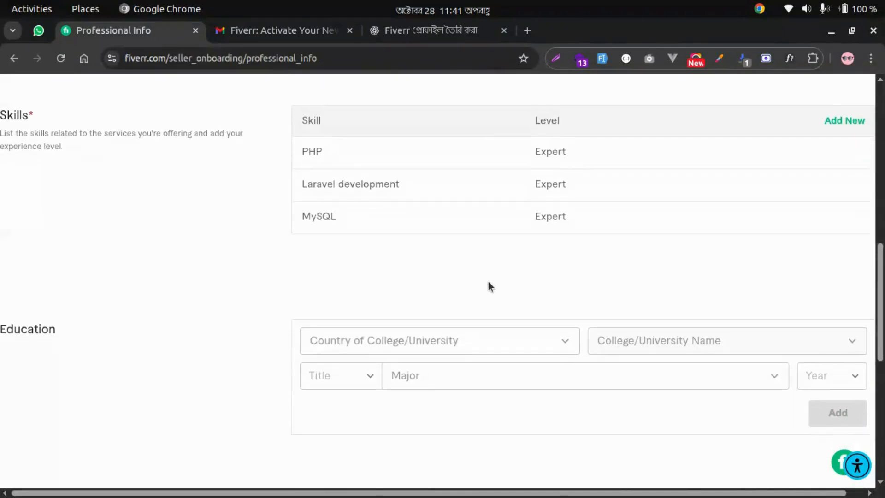
pyautogui.click(483, 270)
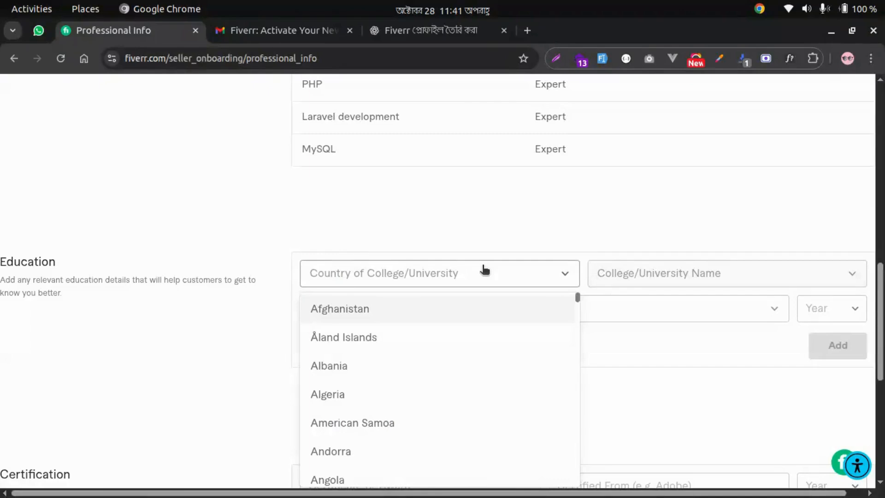
pyautogui.write('b')
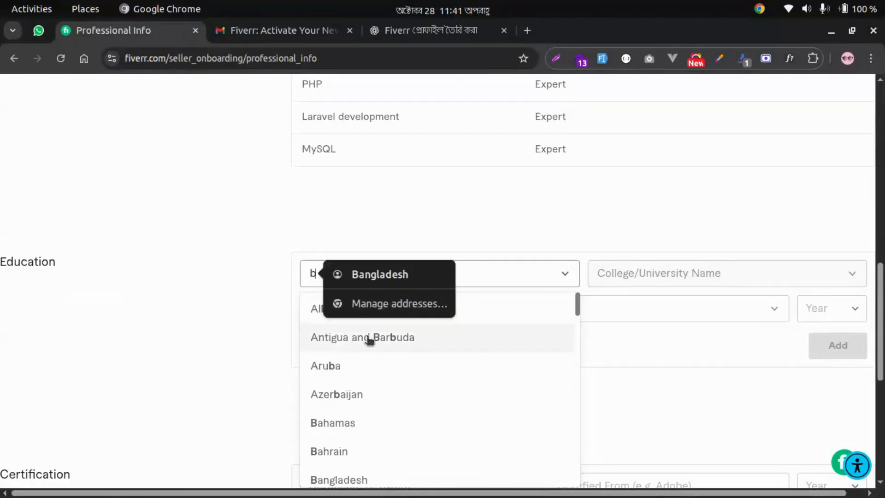
pyautogui.click(347, 479)
pyautogui.click(691, 276)
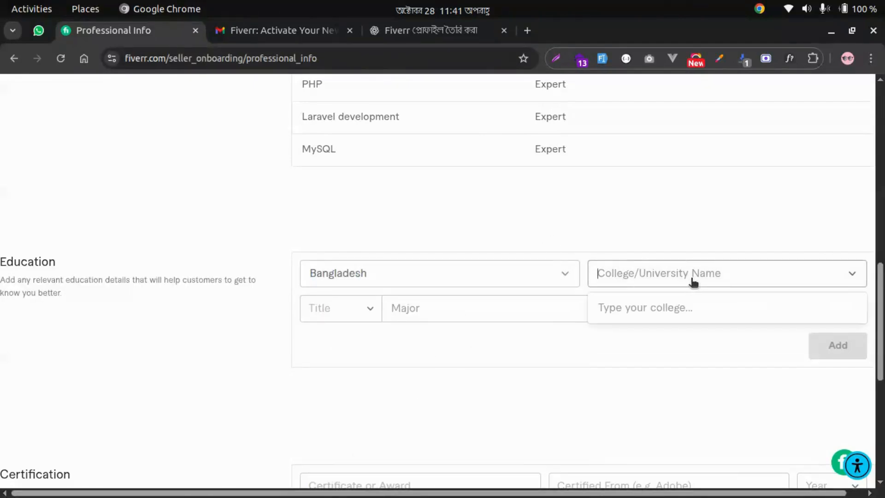
pyautogui.write('Dh')
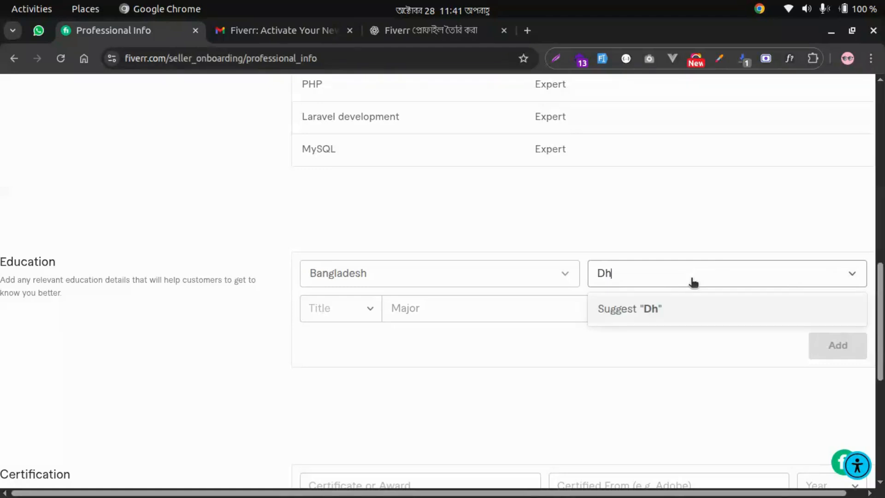
pyautogui.write('aka')
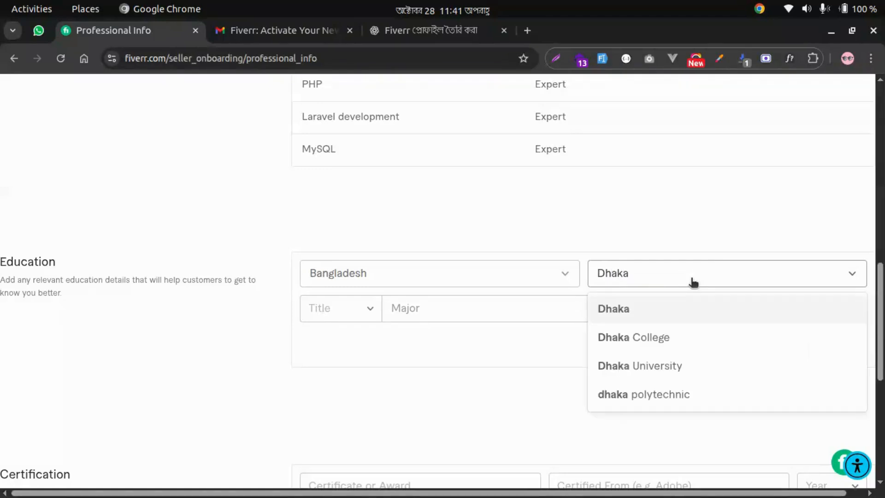
pyautogui.click(627, 368)
# Choose B.Sc. from the degree title list.
pyautogui.click(340, 312)
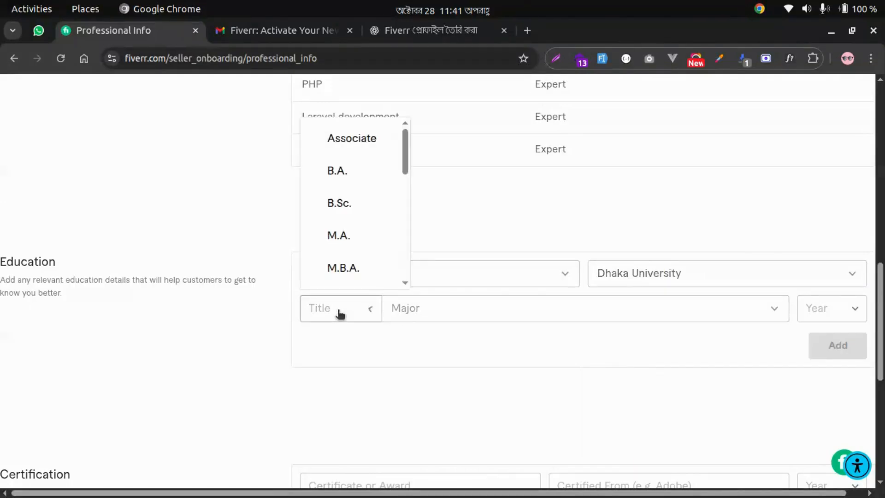
pyautogui.scroll(-4, 357, 205)
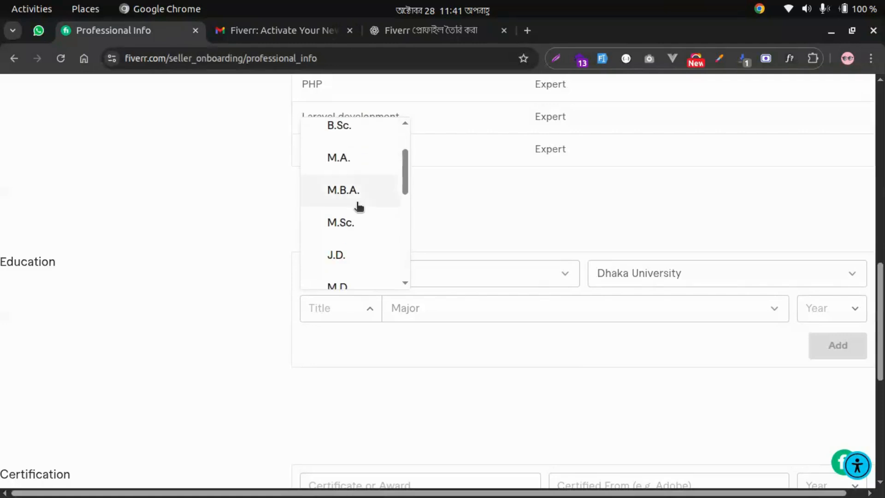
pyautogui.scroll(-2, 359, 207)
pyautogui.scroll(-5, 359, 207)
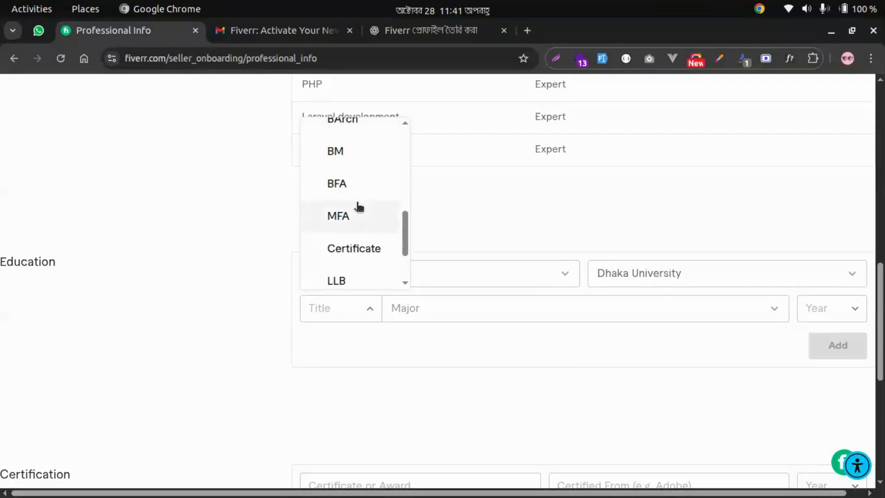
pyautogui.scroll(5, 359, 207)
pyautogui.scroll(6, 359, 206)
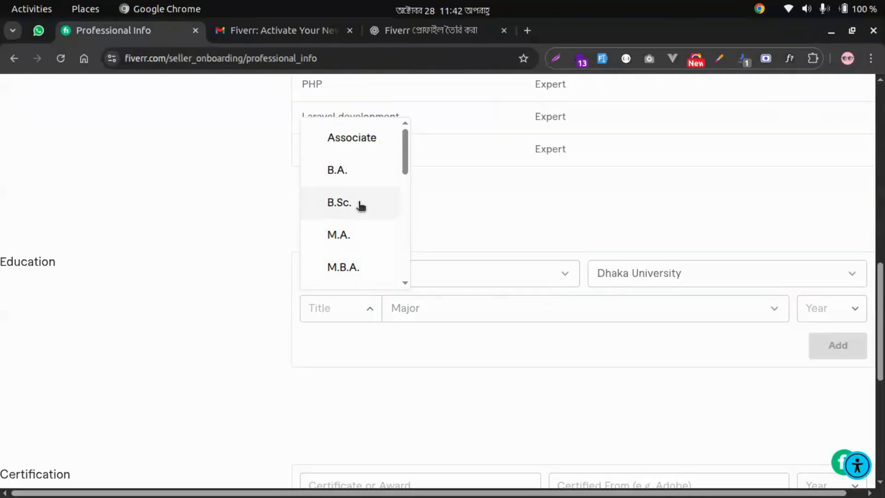
pyautogui.scroll(-5, 361, 207)
pyautogui.scroll(-4, 361, 207)
pyautogui.scroll(5, 361, 206)
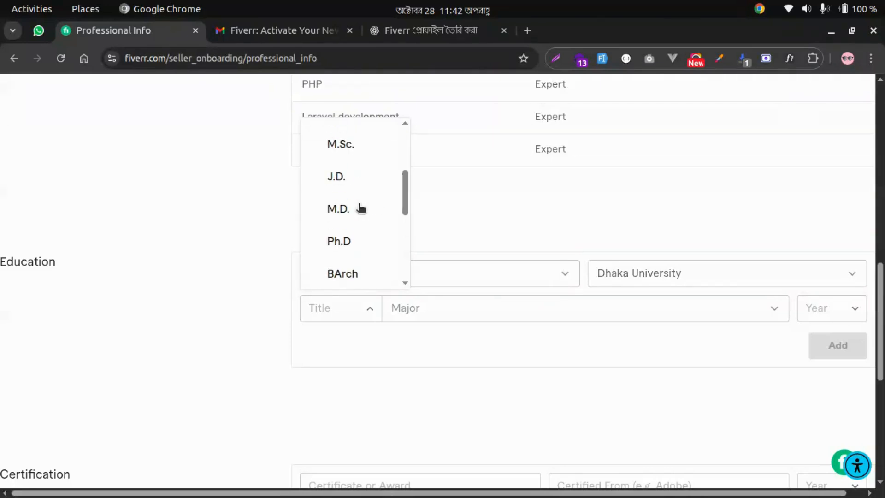
pyautogui.scroll(2, 366, 172)
pyautogui.scroll(2, 364, 207)
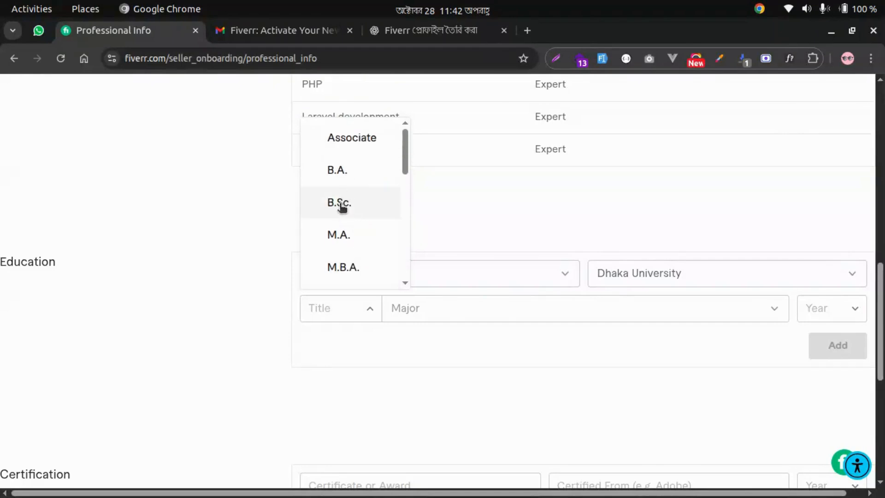
pyautogui.click(342, 203)
# Enter Science as the major and browse the graduation year list without picking one.
pyautogui.click(479, 313)
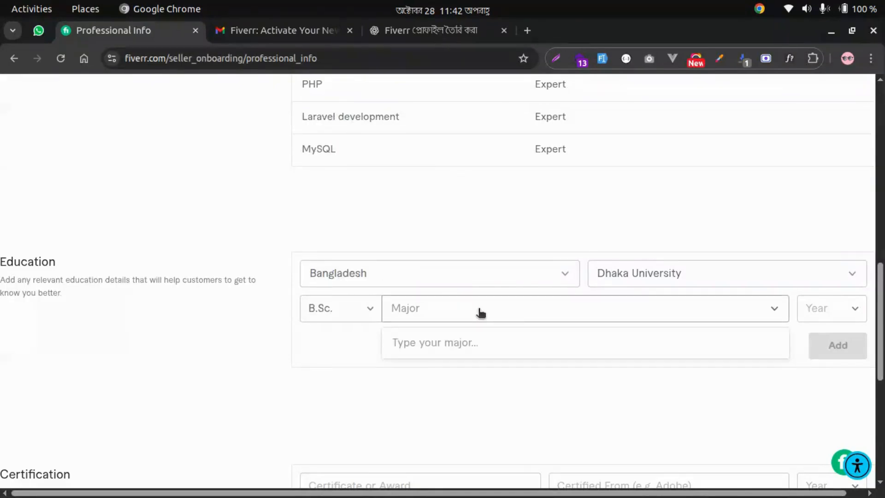
pyautogui.write('S')
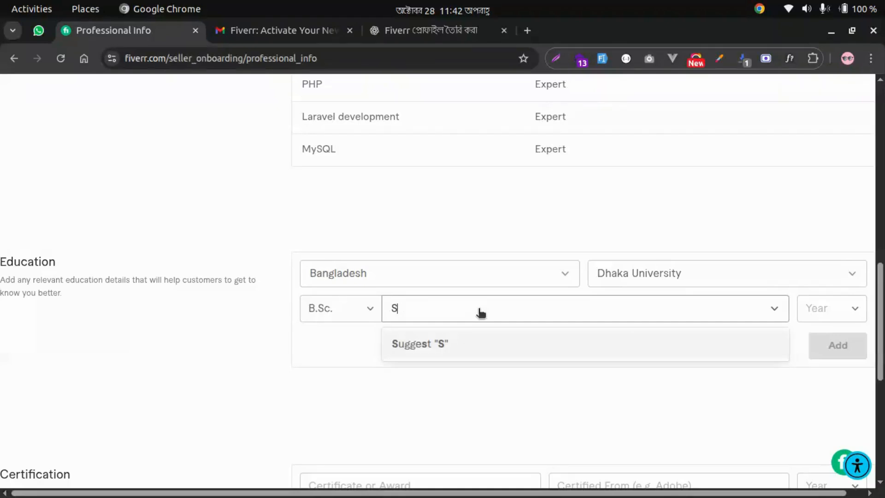
pyautogui.write('cience')
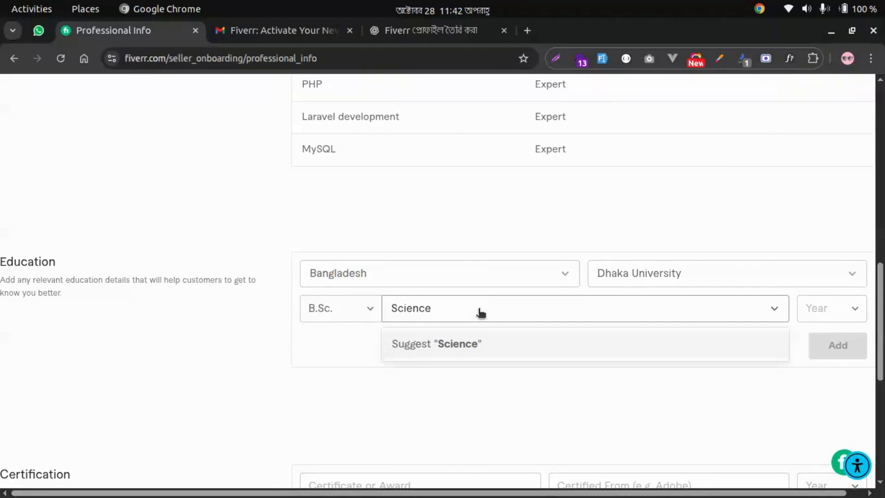
pyautogui.click(460, 345)
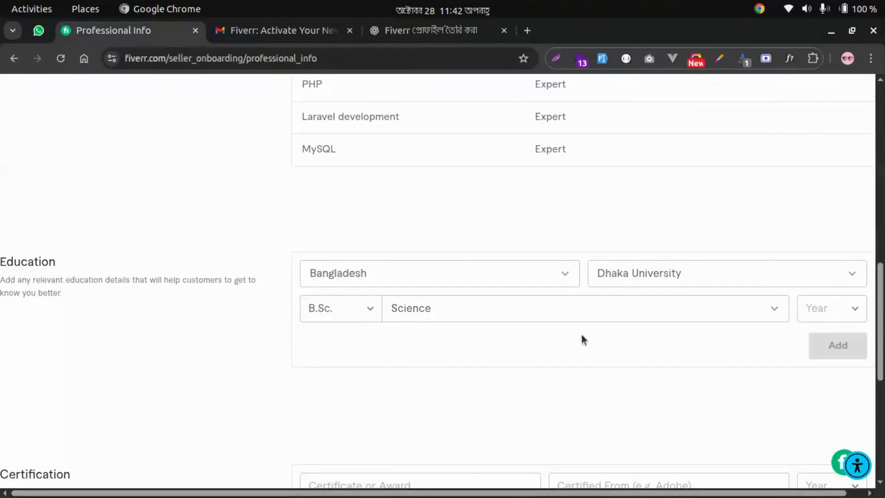
pyautogui.click(826, 309)
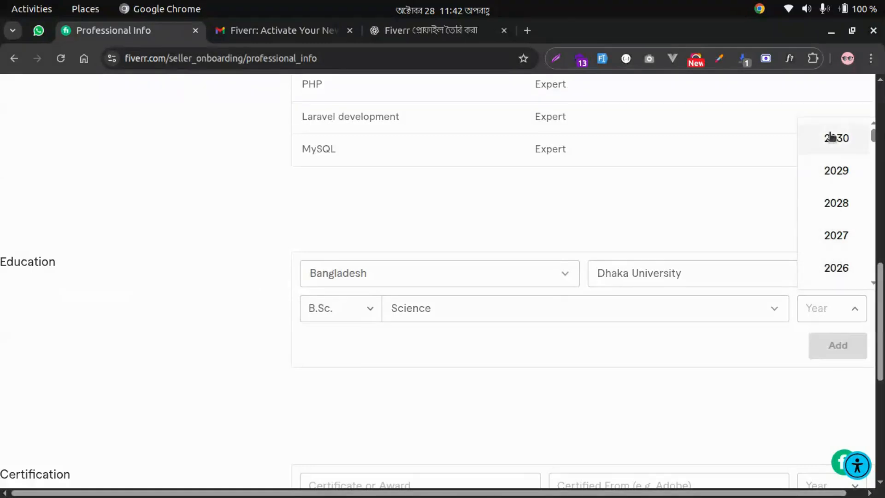
pyautogui.scroll(3, 833, 206)
pyautogui.scroll(-3, 739, 230)
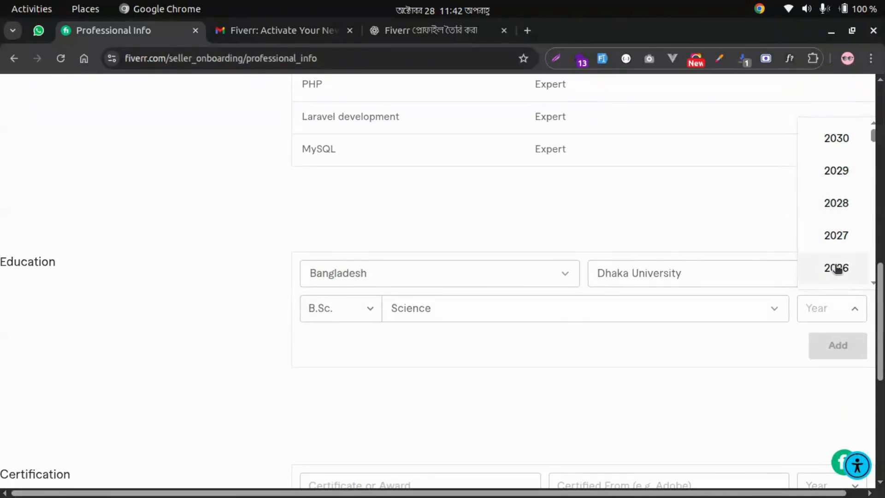
pyautogui.click(618, 309)
pyautogui.click(810, 313)
pyautogui.click(740, 361)
pyautogui.click(828, 307)
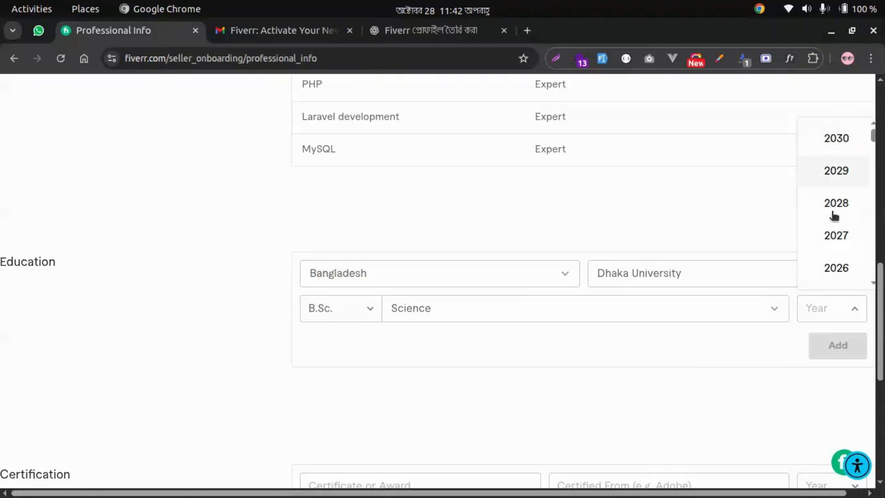
pyautogui.click(721, 383)
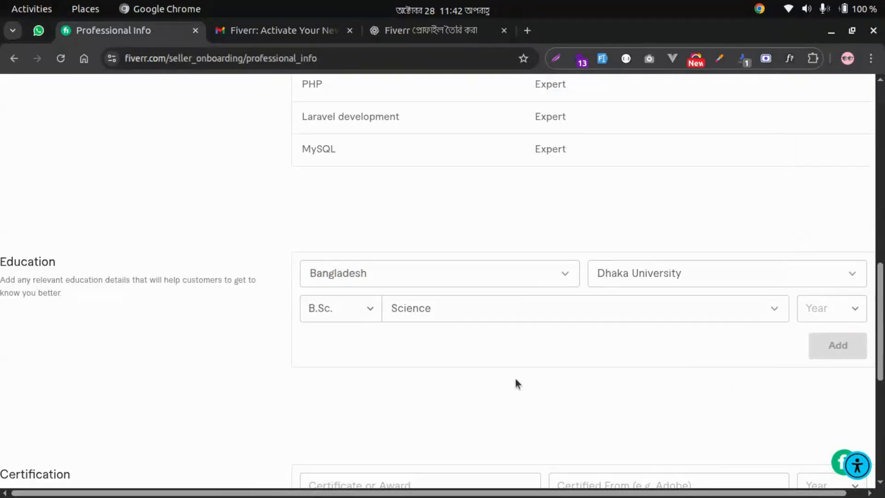
pyautogui.click(485, 311)
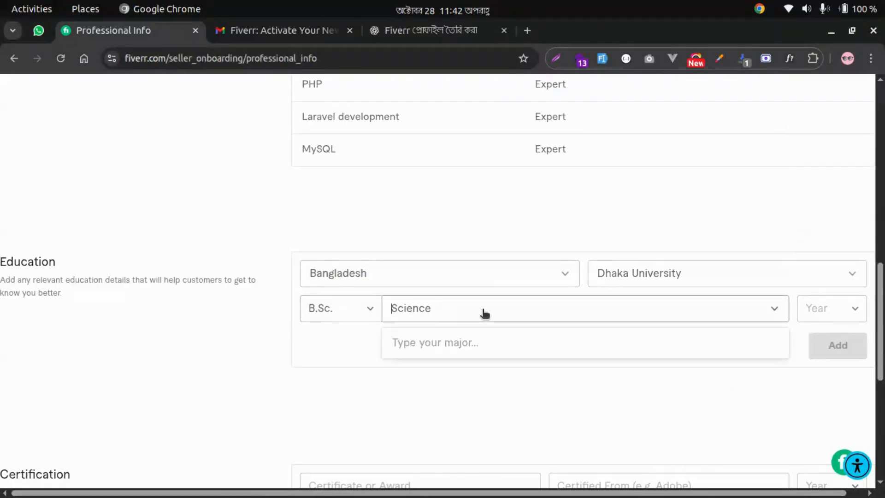
# Change the degree title to Other and the major to Computer Science.
pyautogui.click(356, 312)
pyautogui.scroll(-5, 369, 198)
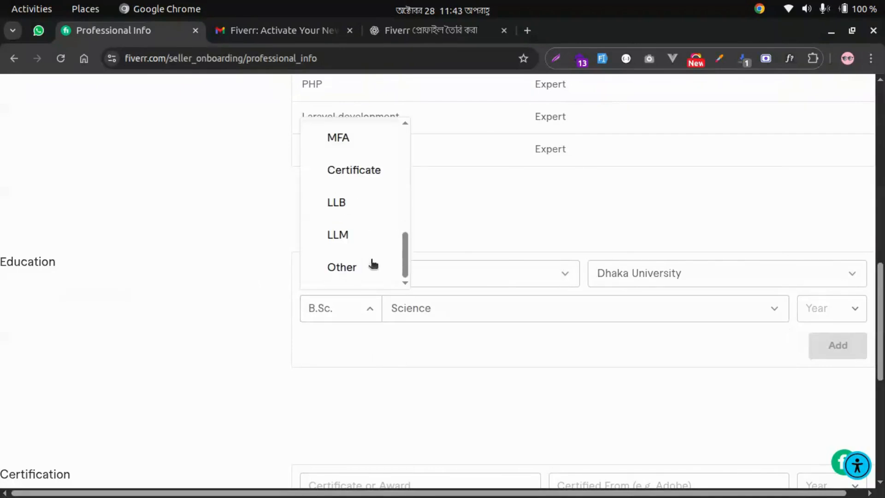
pyautogui.click(348, 265)
pyautogui.click(489, 308)
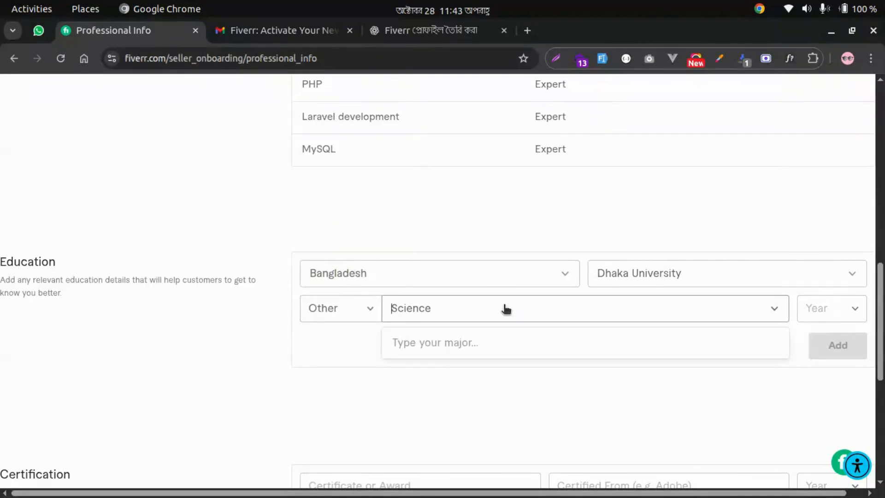
pyautogui.write('Comp')
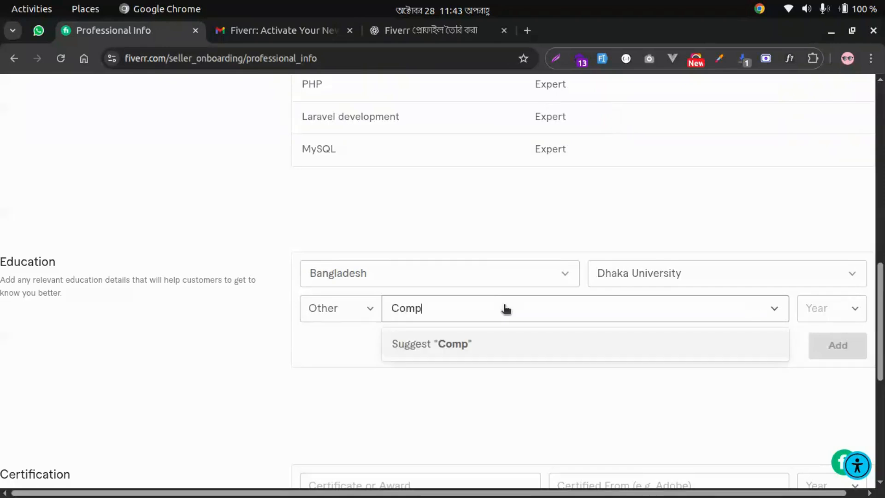
pyautogui.write('uter Science')
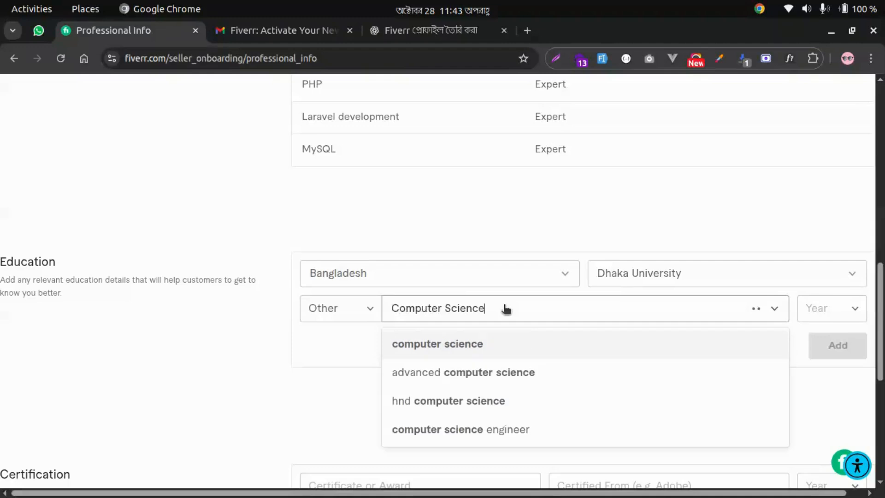
pyautogui.click(436, 345)
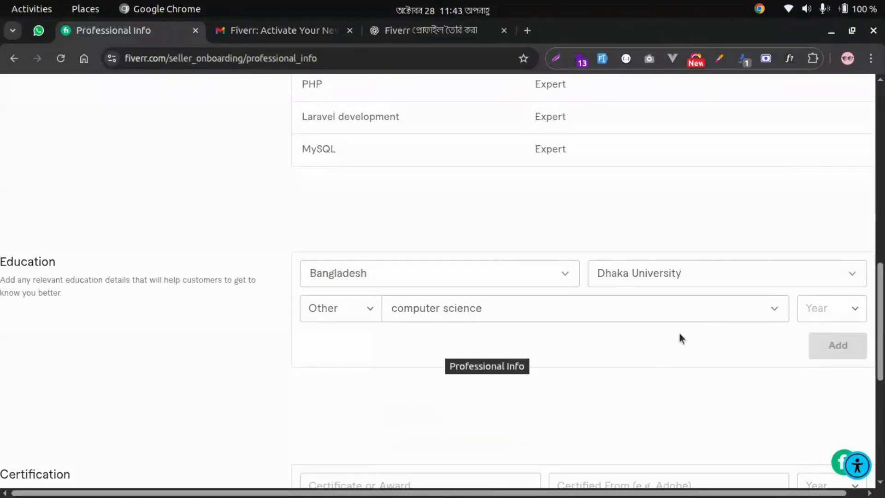
# Set the graduation year to 2016.
pyautogui.click(828, 308)
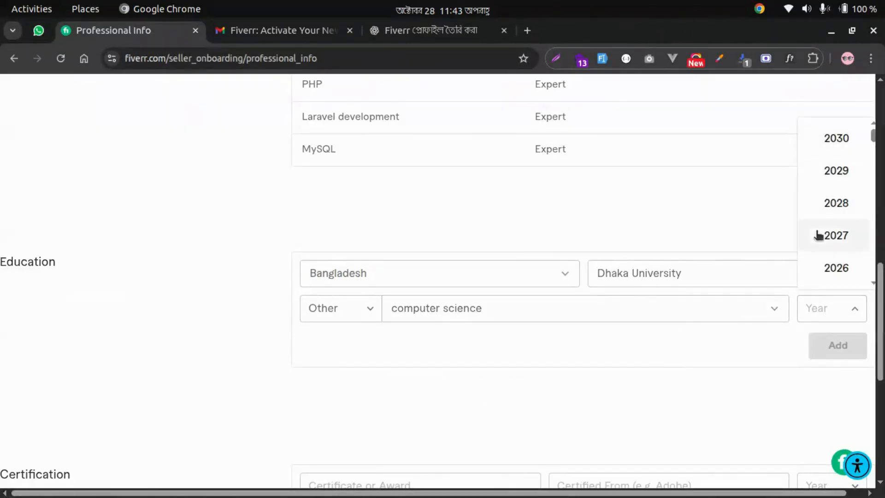
pyautogui.scroll(-6, 825, 258)
pyautogui.scroll(-5, 839, 192)
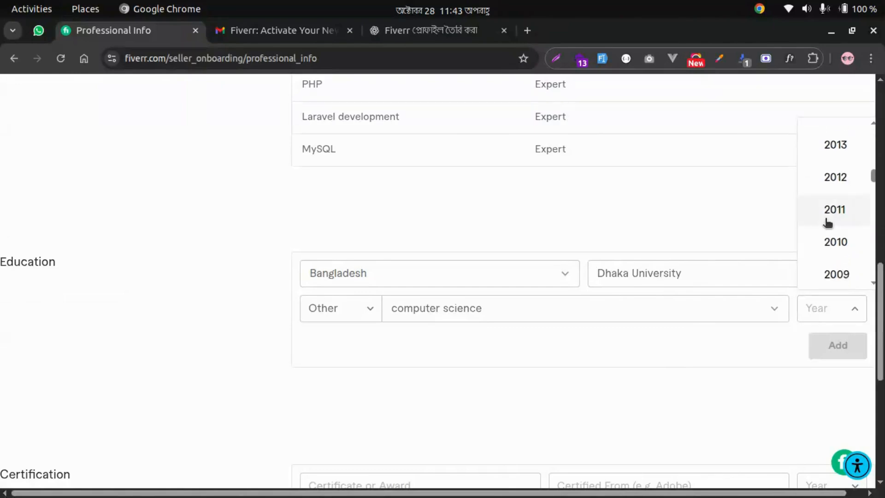
pyautogui.scroll(-2, 834, 230)
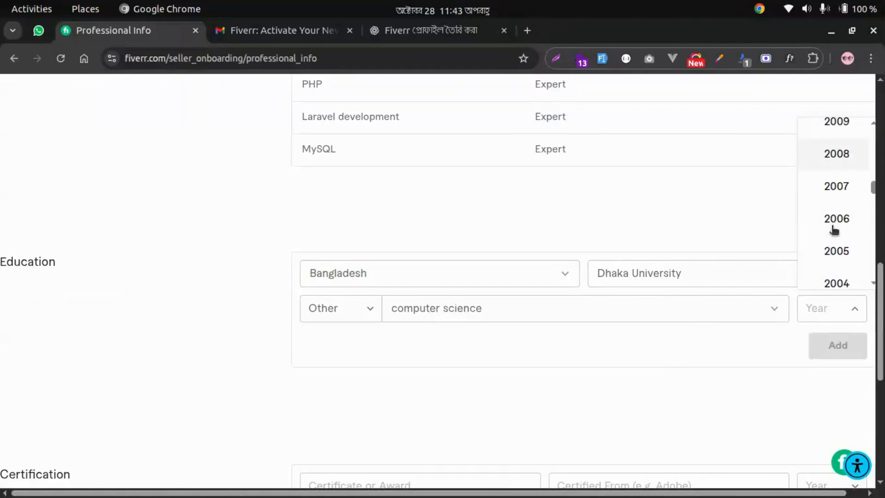
pyautogui.scroll(2, 835, 226)
pyautogui.scroll(2, 834, 225)
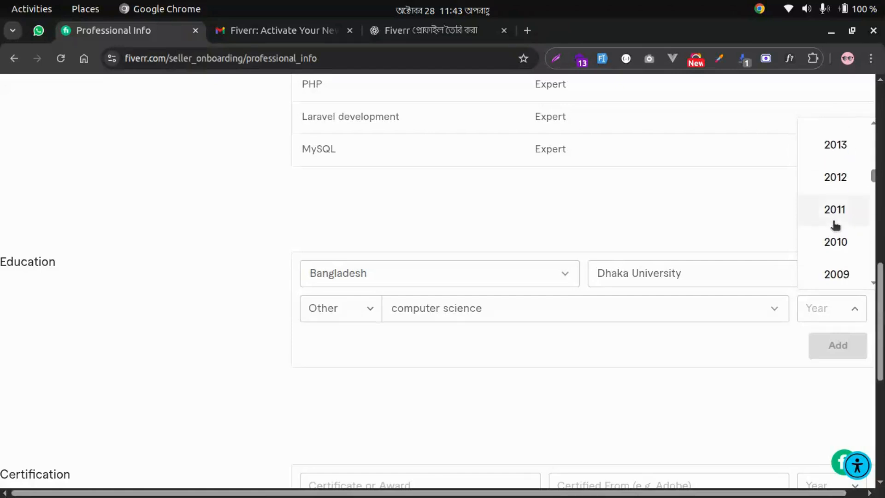
pyautogui.scroll(5, 833, 224)
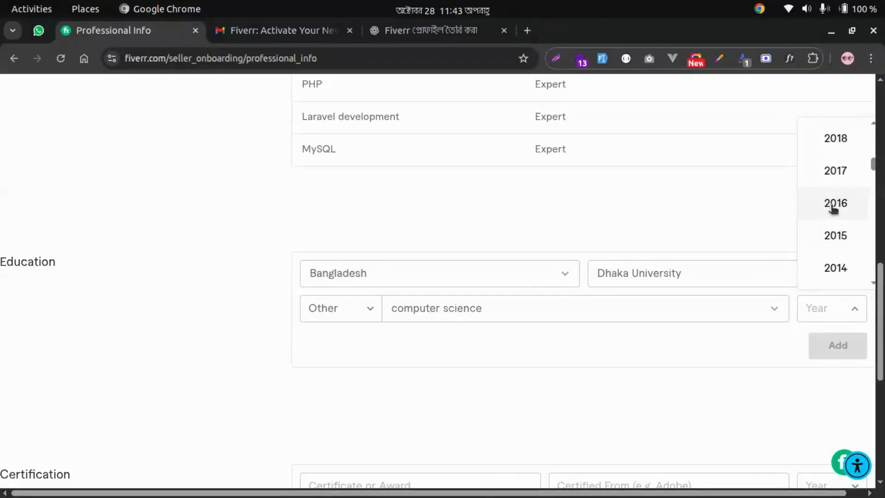
pyautogui.click(834, 205)
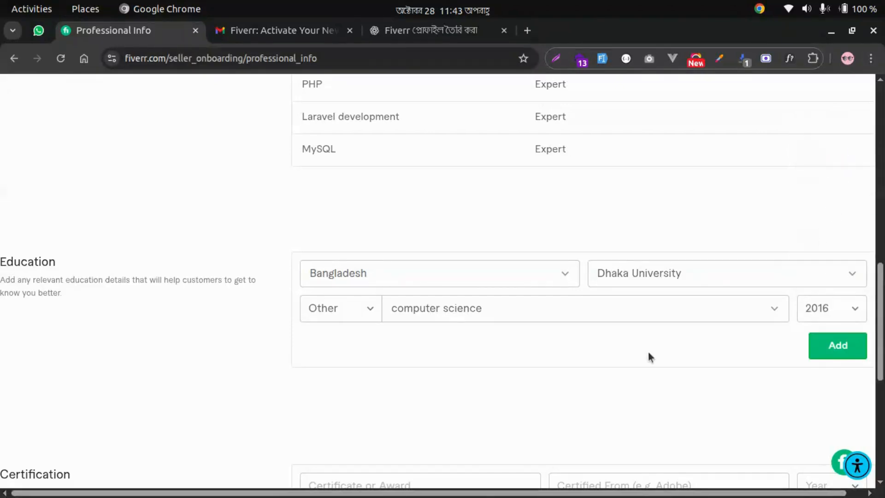
# Switch the degree title back to B.Sc. and add the education entry.
pyautogui.click(348, 310)
pyautogui.scroll(3, 355, 231)
pyautogui.scroll(5, 345, 169)
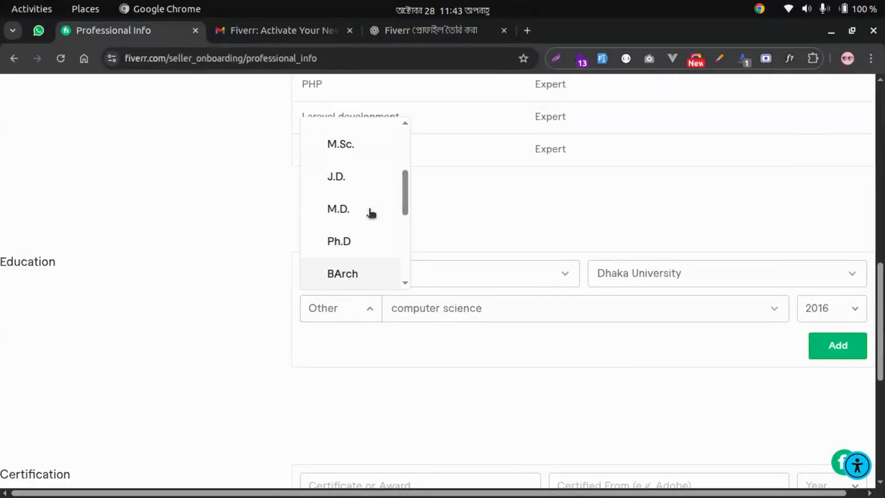
pyautogui.click(347, 131)
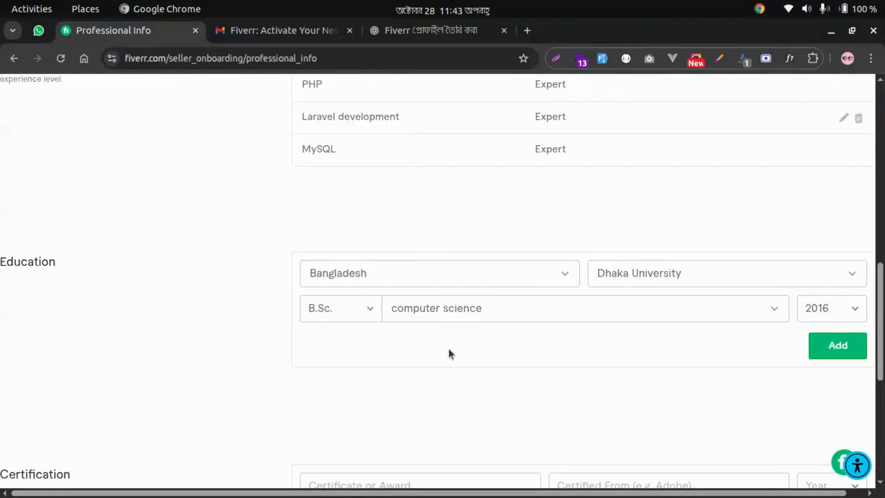
pyautogui.click(829, 347)
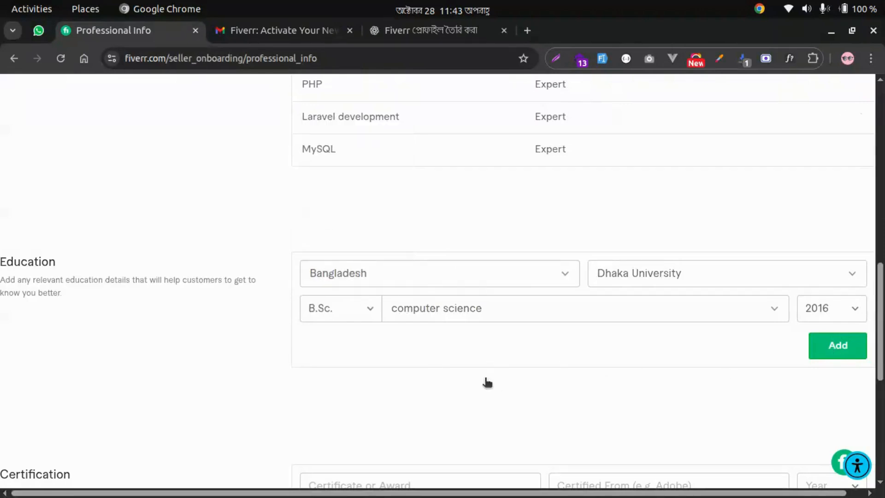
# Enter a Laravel Development certificate, certified from PHP.
pyautogui.scroll(-3, 447, 319)
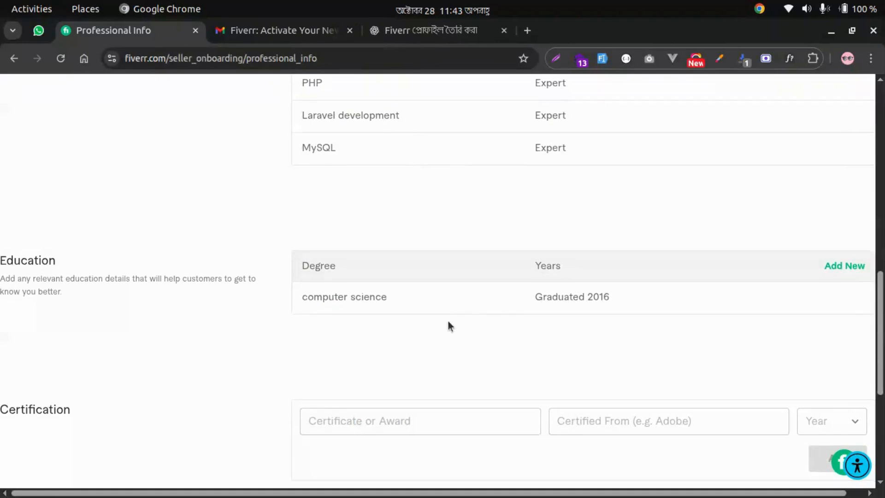
pyautogui.click(310, 275)
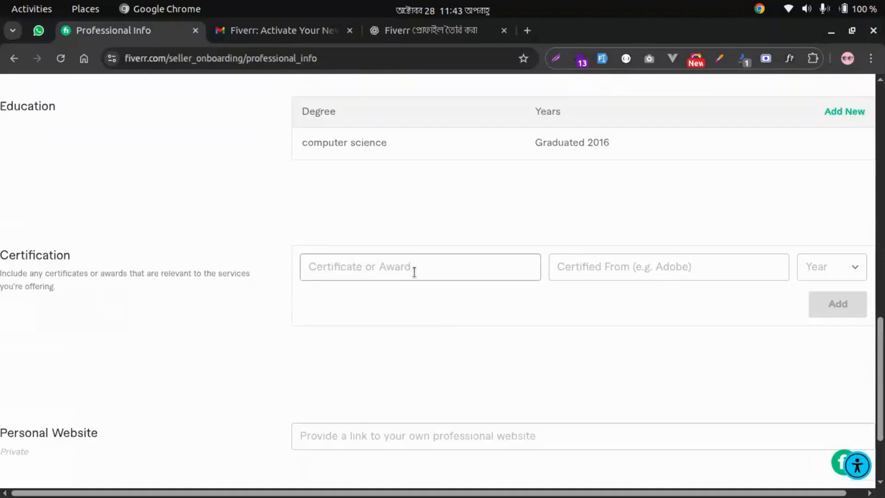
pyautogui.write('PHP')
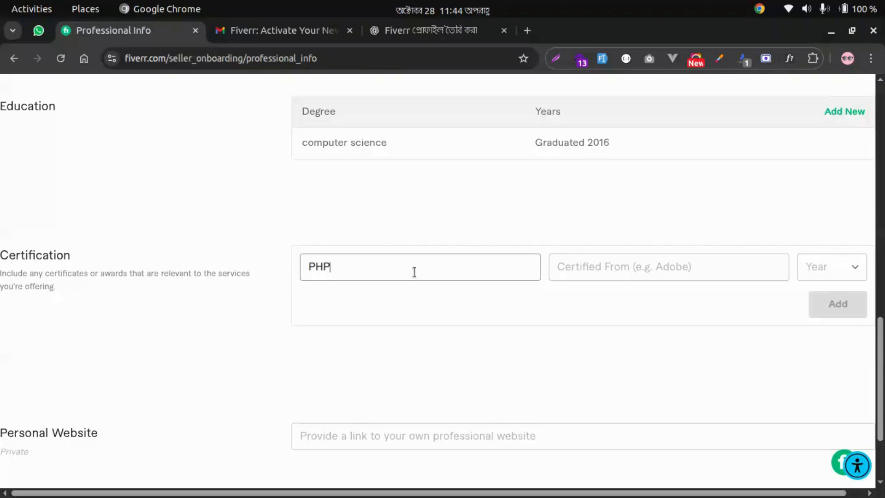
pyautogui.press('BackSpace')
pyautogui.press('BackSpace')
pyautogui.press('BackSpace')
pyautogui.write('Laravel Development')
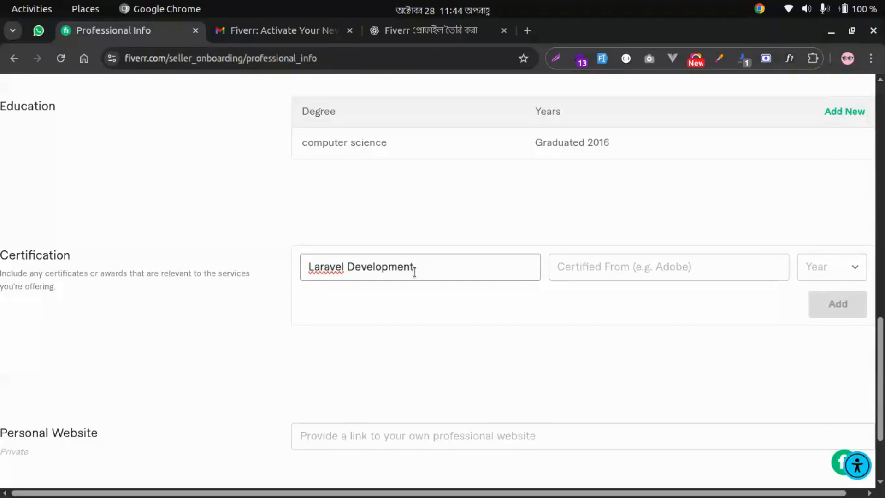
pyautogui.click(615, 265)
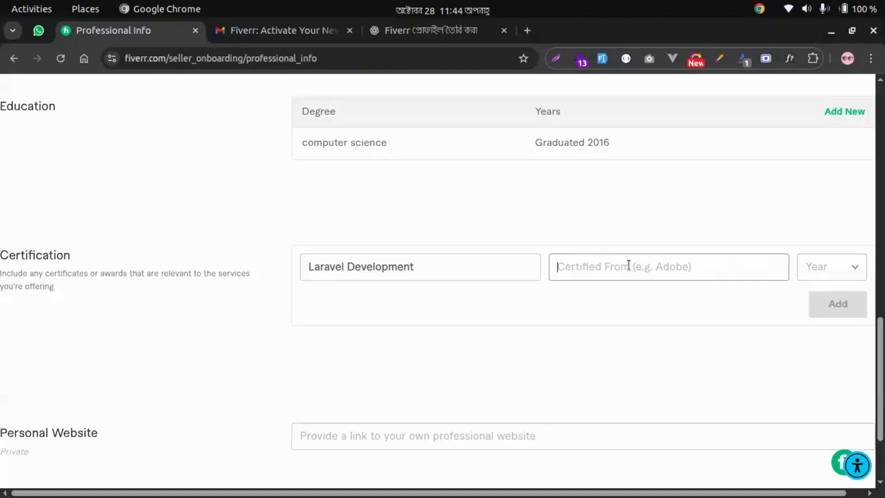
pyautogui.write('PHP')
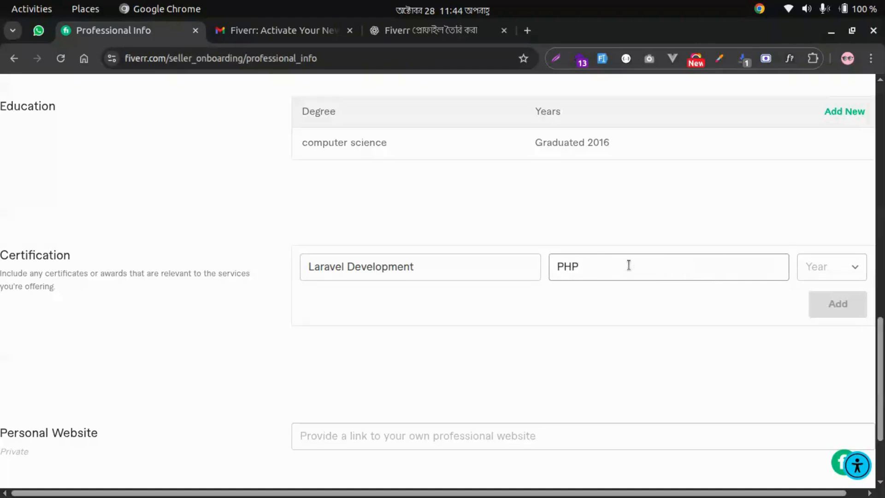
# Set the certification year to 2019, add it, then switch to the ChatGPT conversation.
pyautogui.click(835, 266)
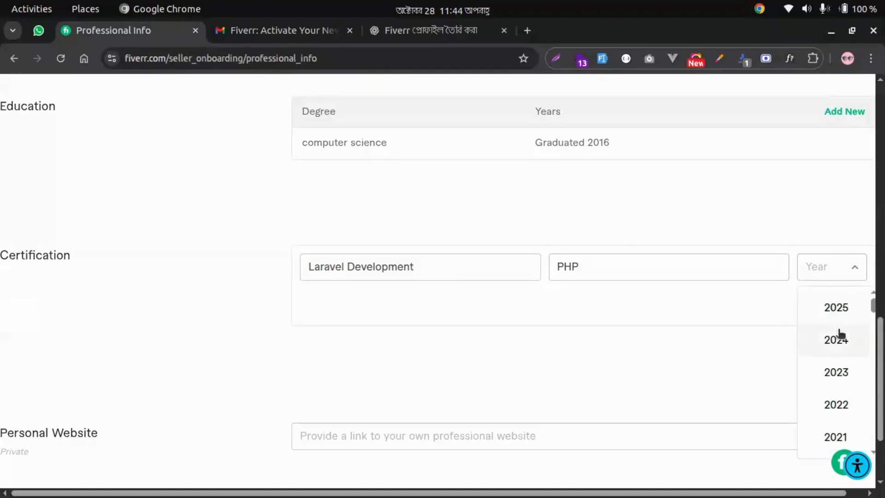
pyautogui.scroll(-3, 837, 334)
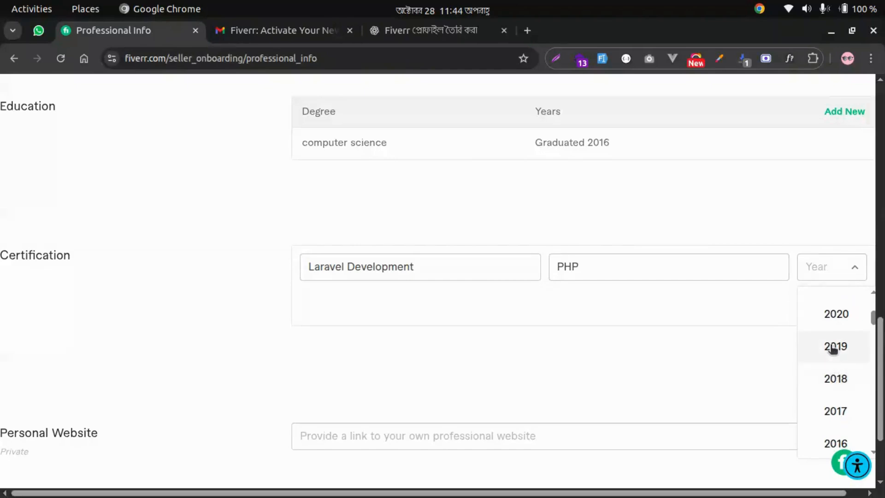
pyautogui.click(833, 348)
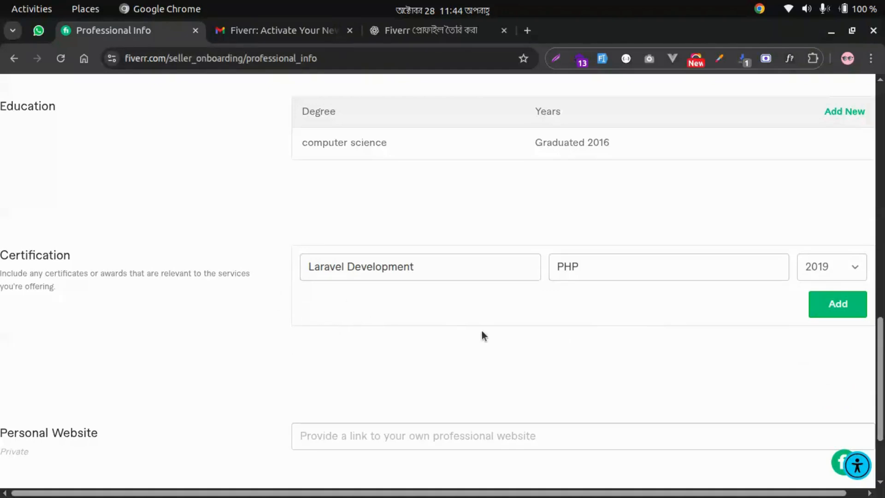
pyautogui.scroll(-3, 482, 331)
pyautogui.click(827, 233)
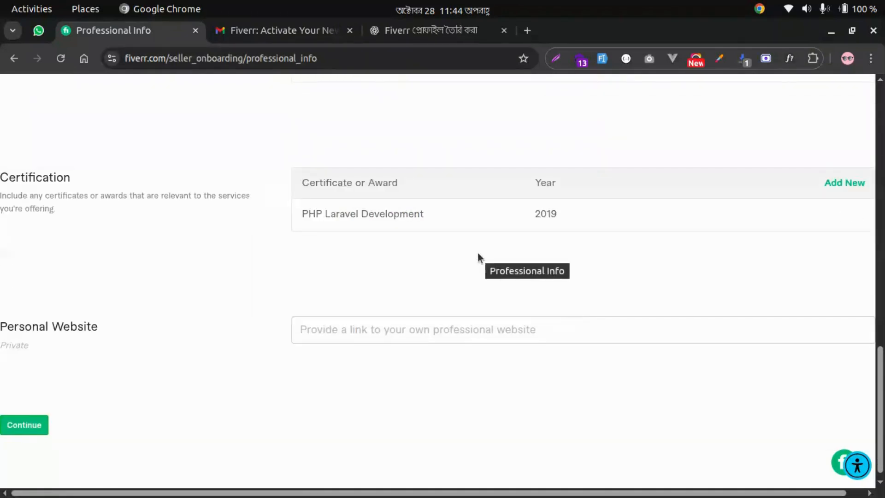
pyautogui.click(384, 318)
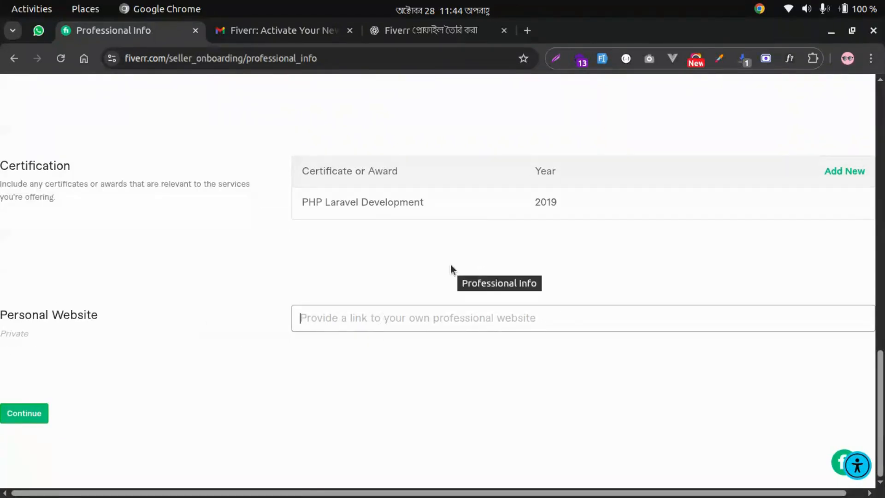
pyautogui.click(430, 31)
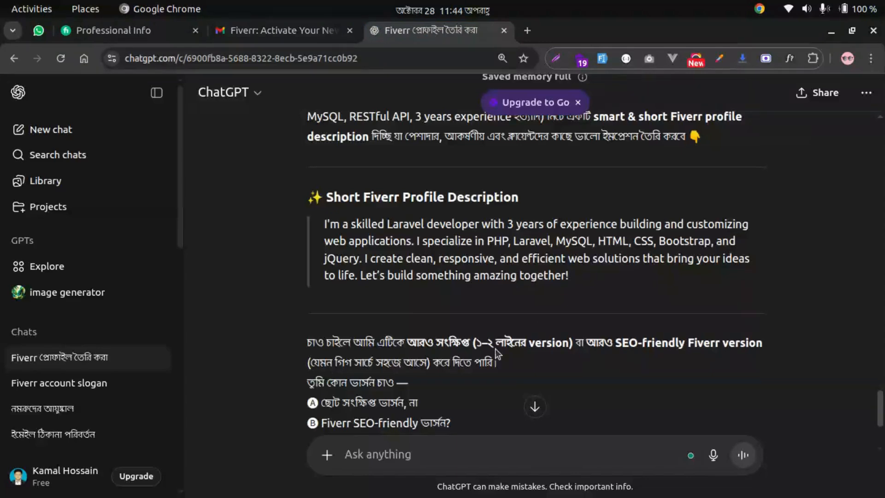
# Ask ChatGPT in Bengali about Fiverr's personal website field and whether it can be changed later.
pyautogui.click(534, 406)
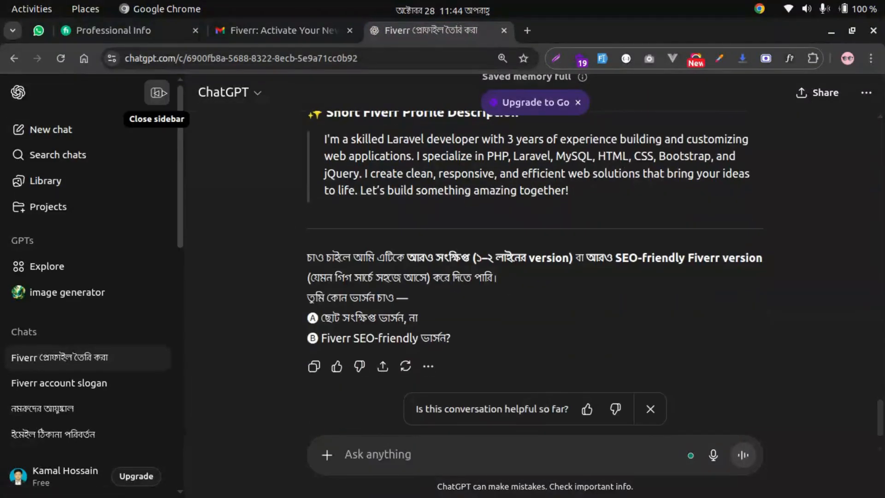
pyautogui.click(157, 95)
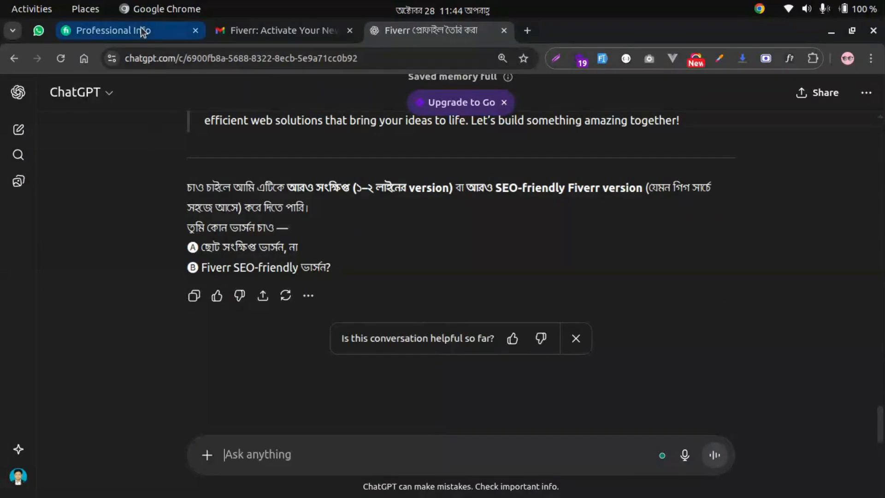
pyautogui.click(158, 31)
pyautogui.tripleClick(65, 313)
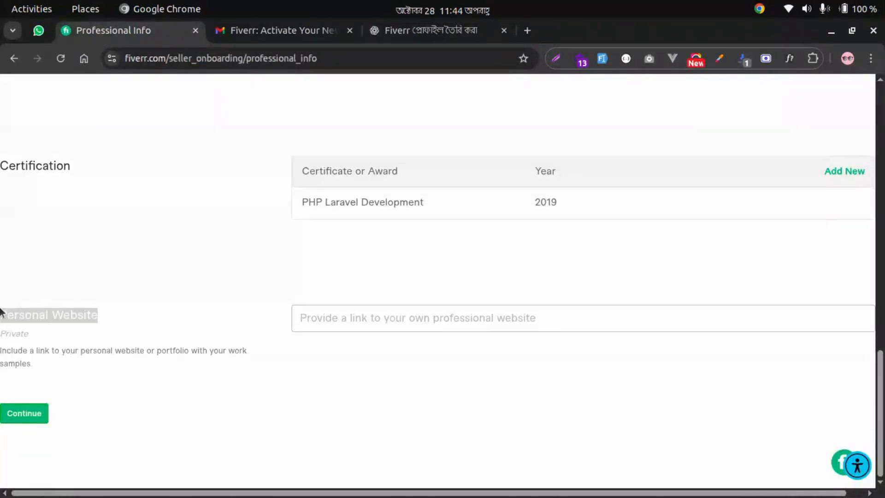
pyautogui.click(442, 30)
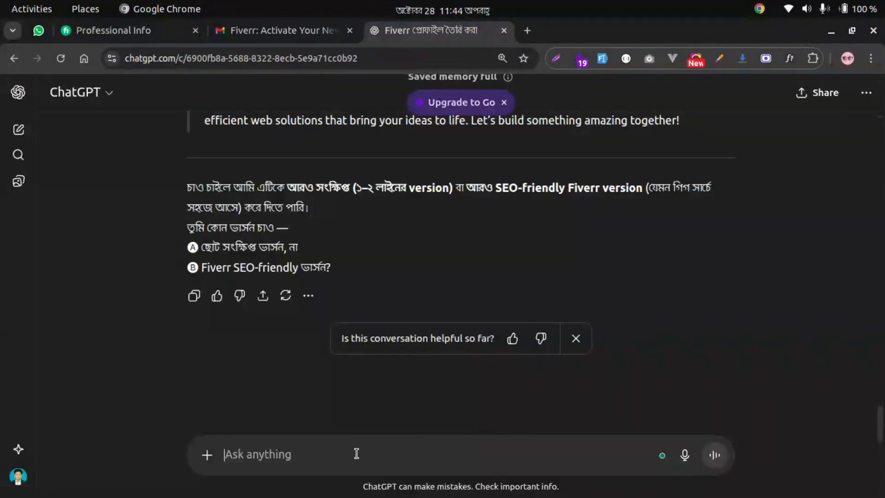
pyautogui.write('fiverr e')
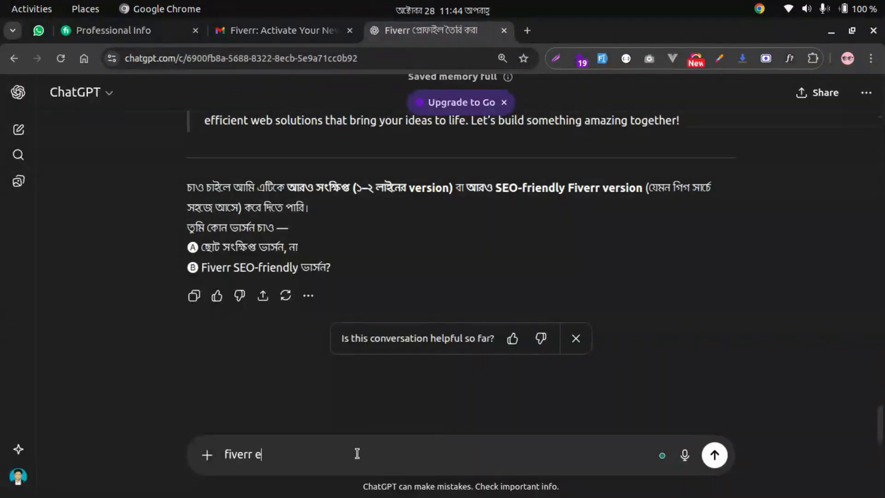
pyautogui.write(' personal w')
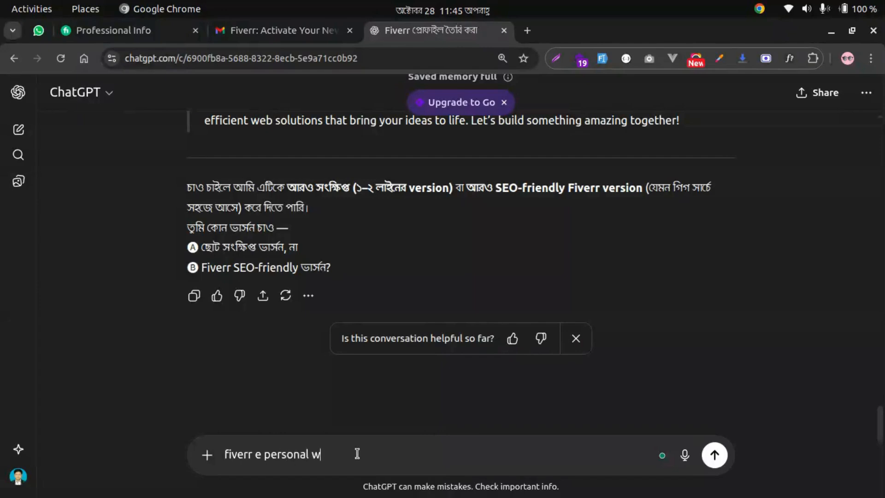
pyautogui.write('ebsite link dite bolteche')
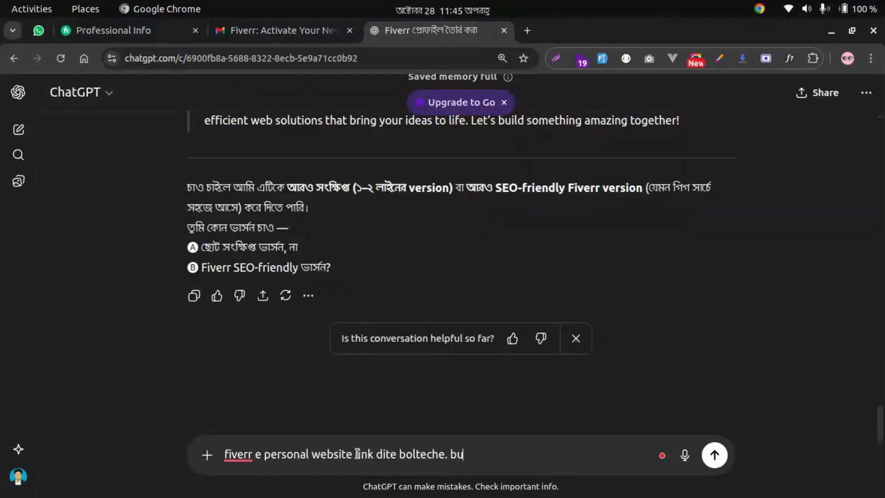
pyautogui.write('. jodi ami personal web')
pyautogui.write('site link')
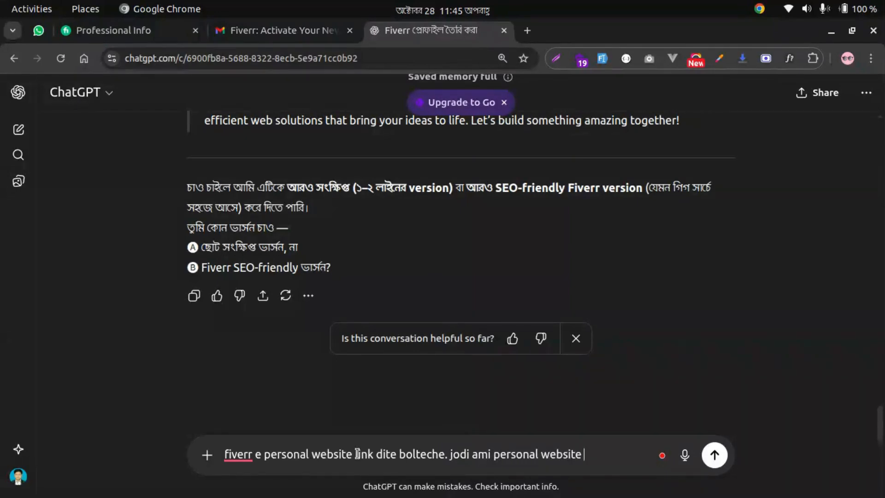
pyautogui.write(' use kori tahole ekha')
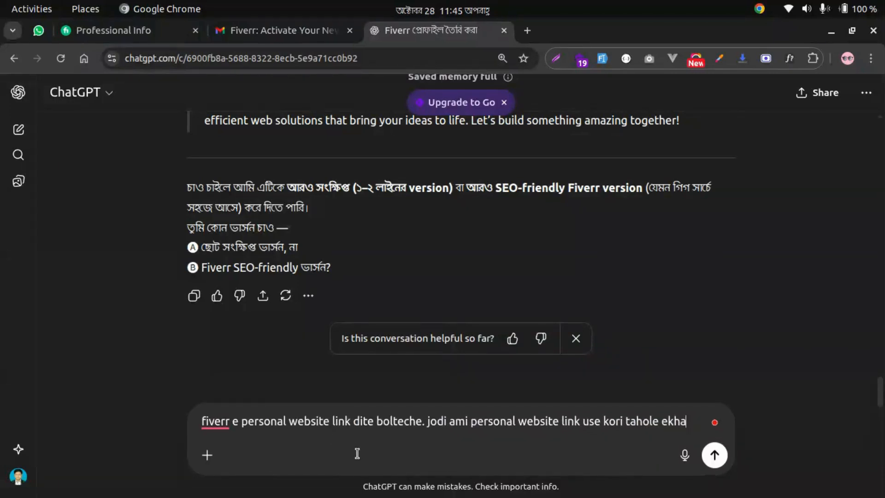
pyautogui.write('ne to amar per')
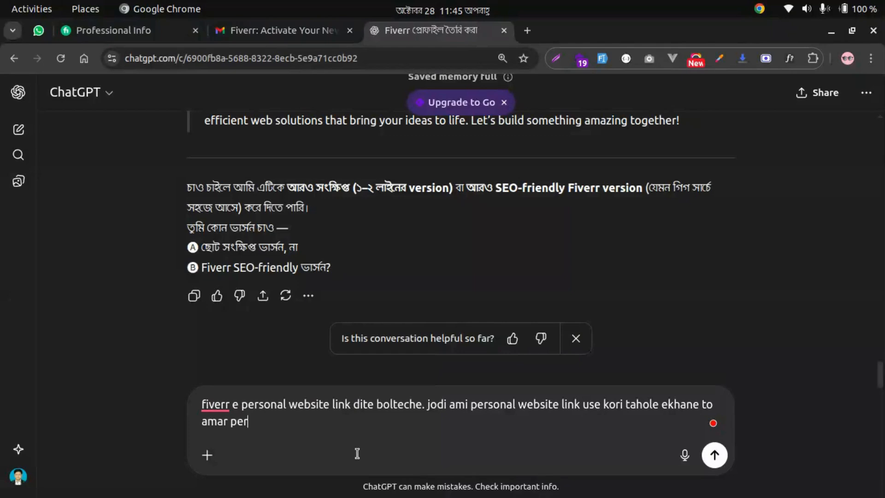
pyautogui.write('sonal info chol')
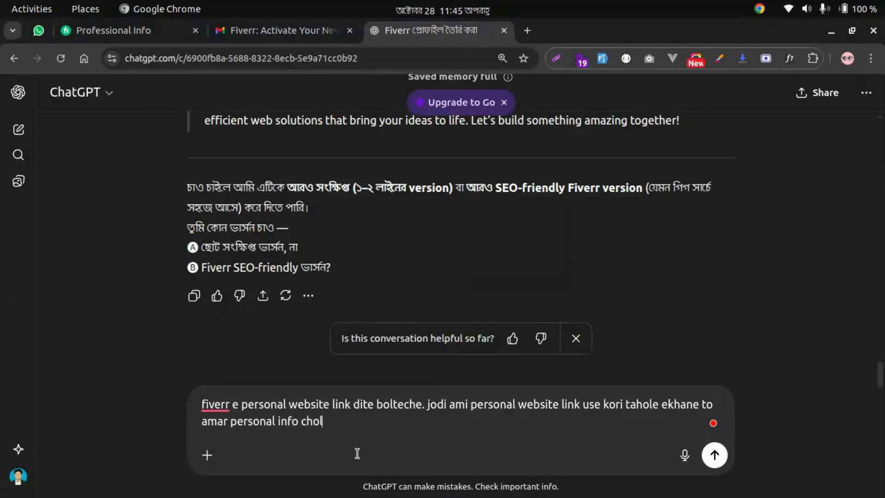
pyautogui.write('e jacche se khetre')
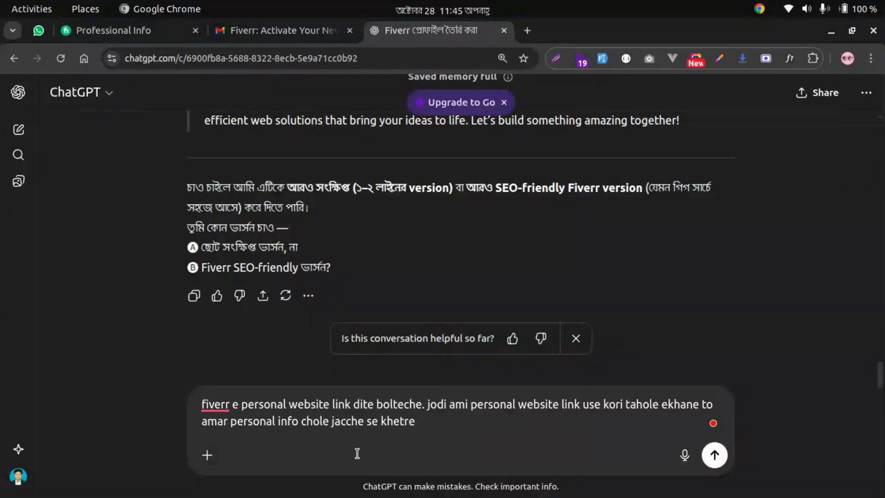
pyautogui.write(' ki kono problem ')
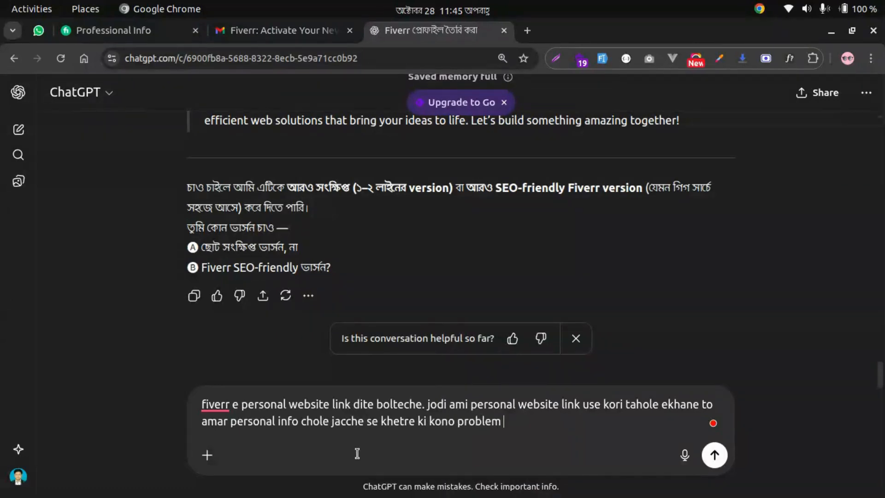
pyautogui.write('hote pare accou')
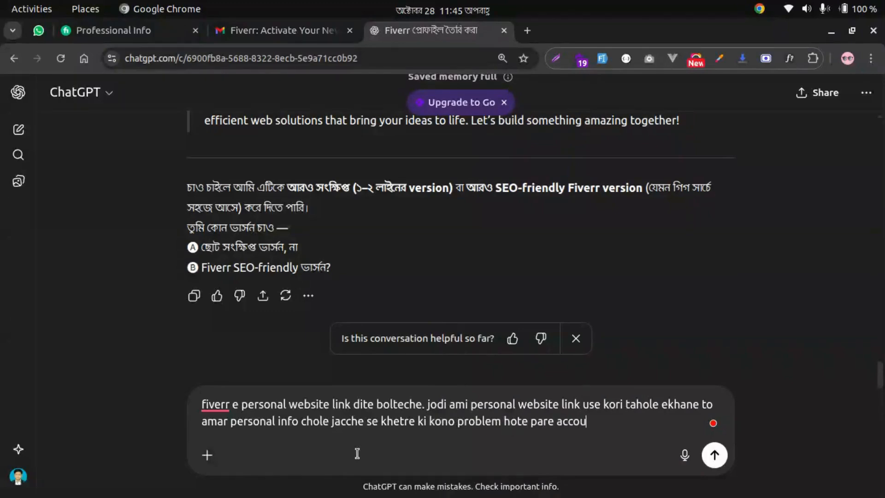
pyautogui.write('nt e next tim')
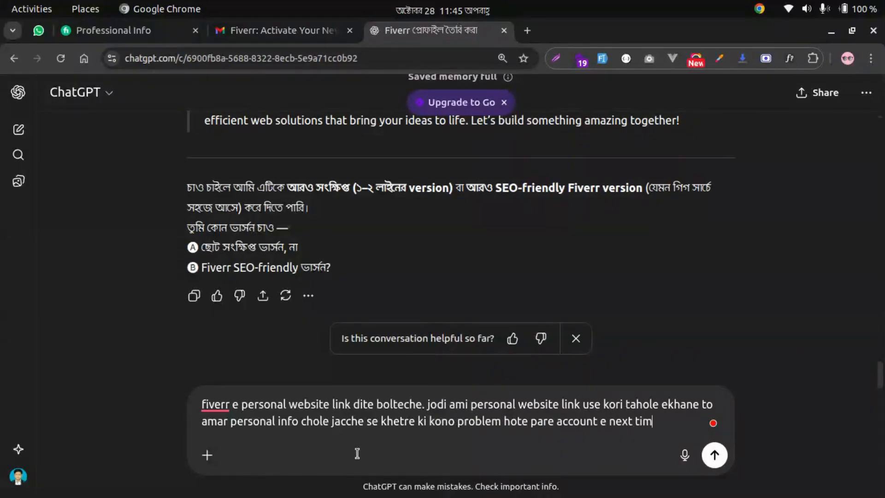
pyautogui.write('e e?')
pyautogui.hotkey('shift', 'Return')
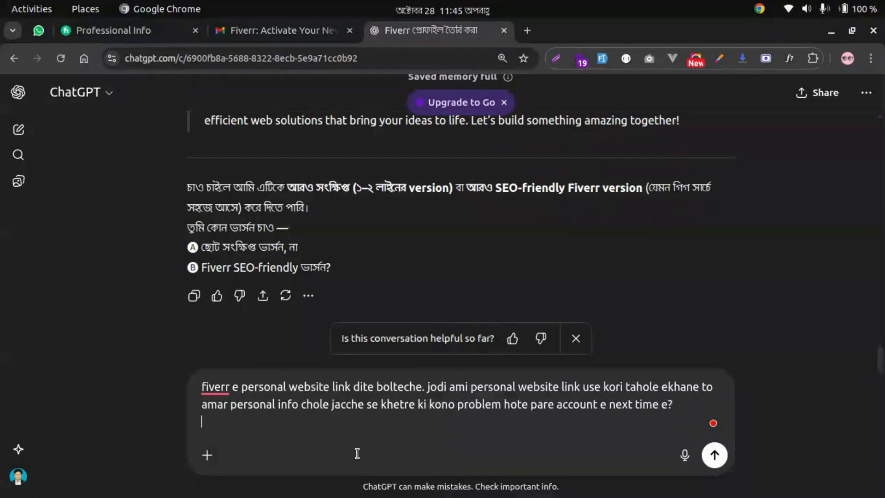
pyautogui.write('naki eti cha')
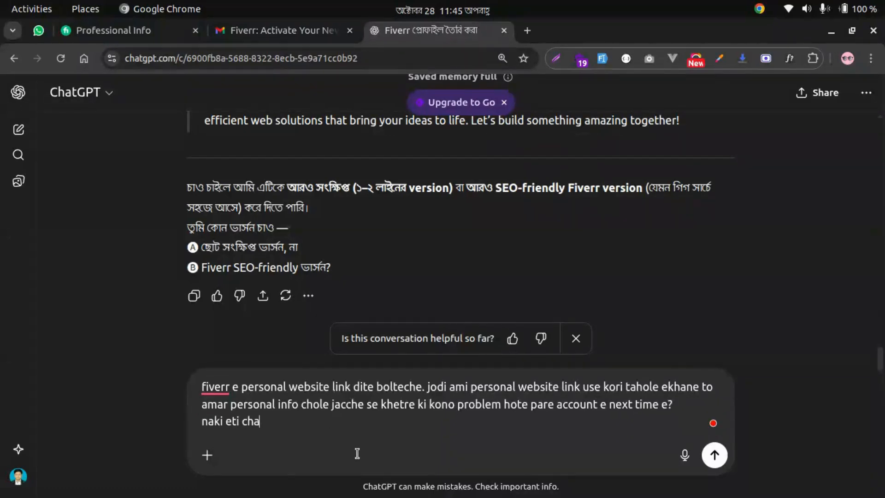
pyautogui.write('nge kora jabe')
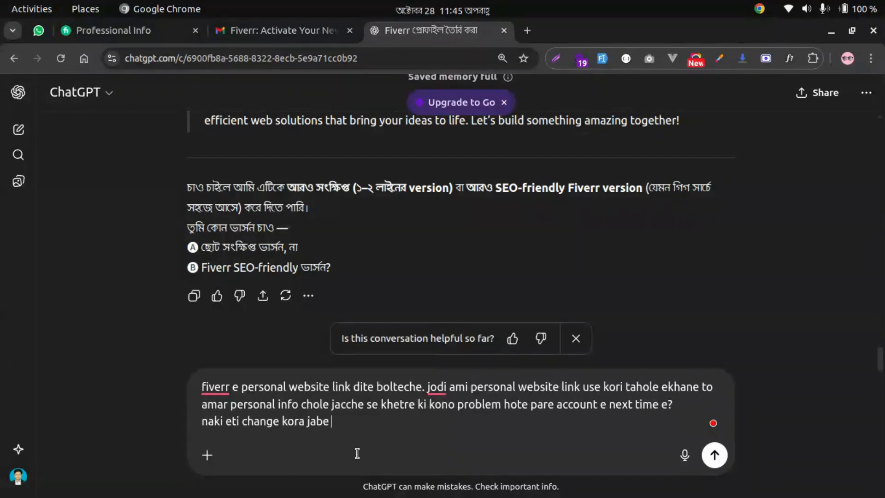
pyautogui.write(' ar personal website to ')
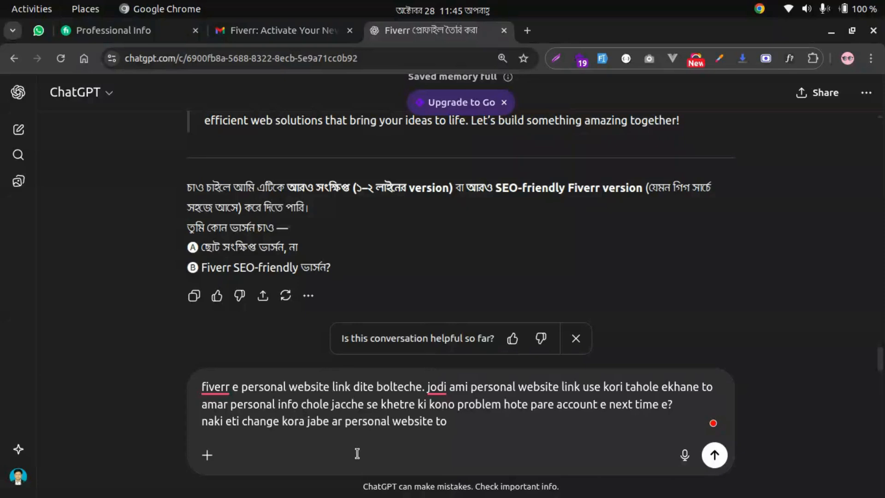
pyautogui.write('domain neya seti to a')
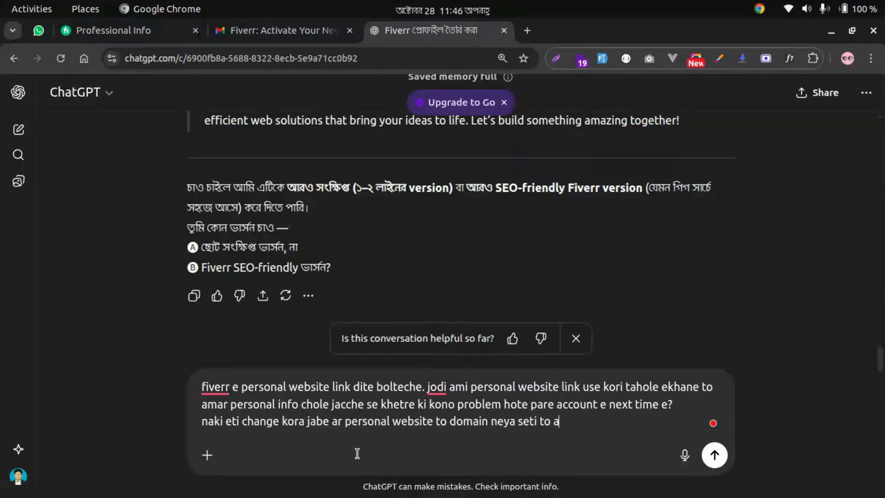
pyautogui.write('mi 1year er por na o rak')
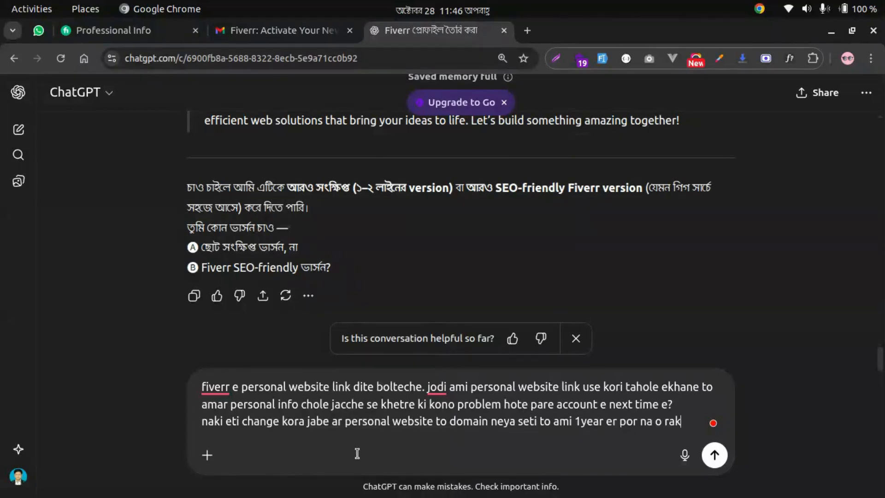
pyautogui.write('hte pari. ti')
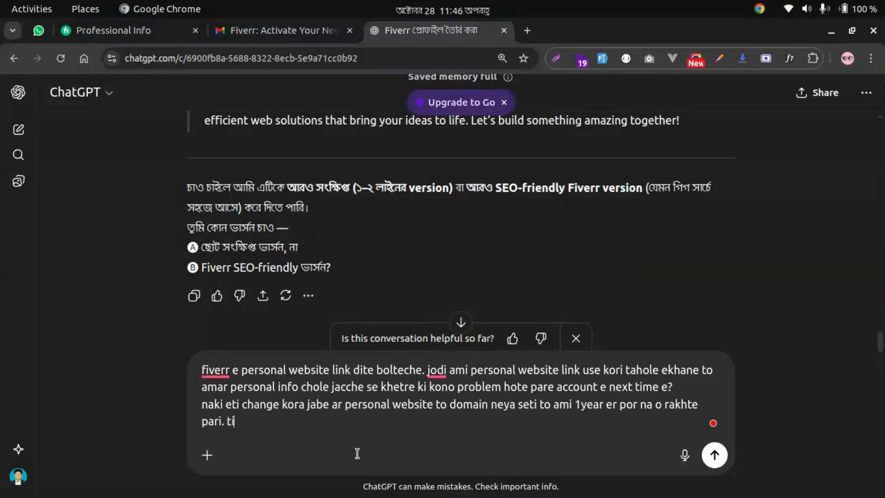
pyautogui.press('BackSpace')
pyautogui.write('o ami ki youtube or')
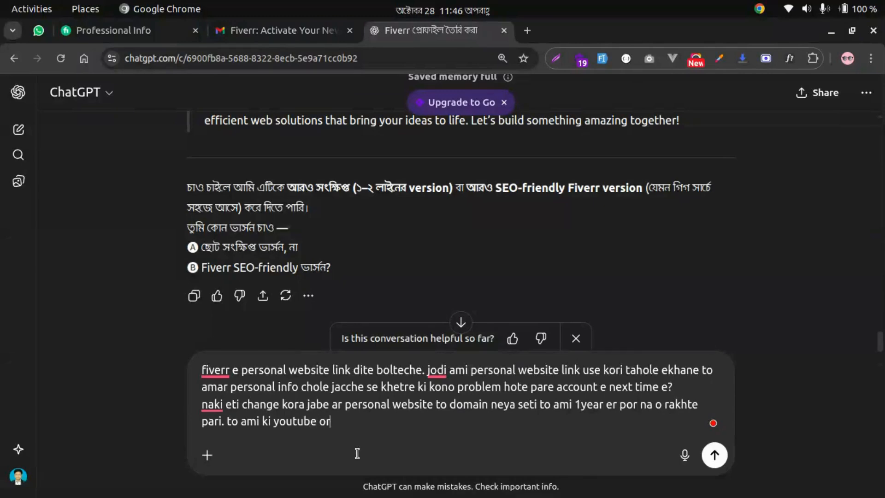
pyautogui.write(' github or other')
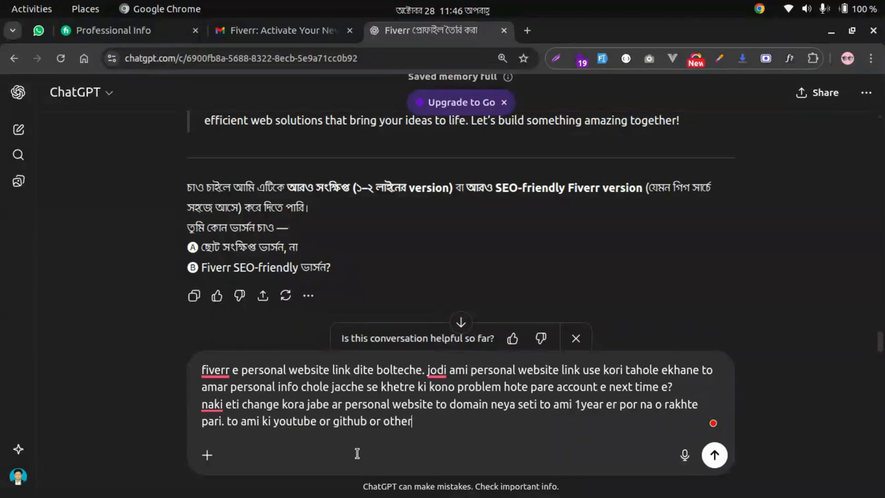
pyautogui.write('s website use kor')
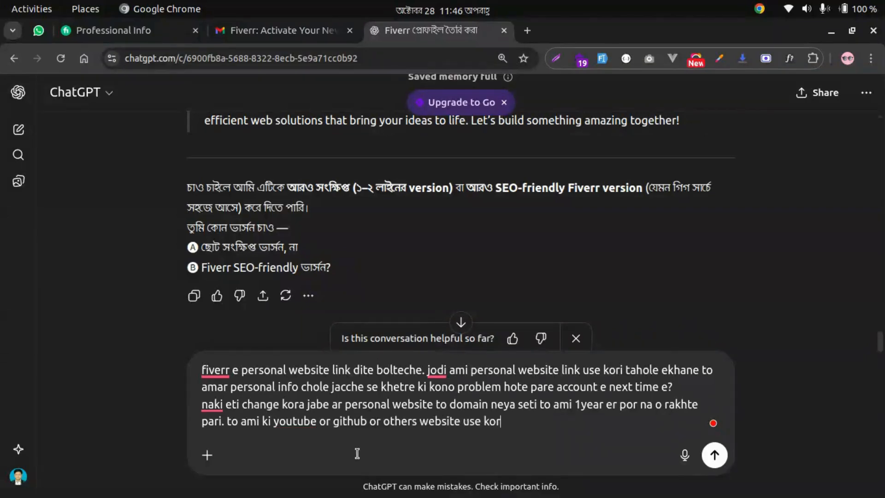
pyautogui.write('te pari?')
pyautogui.press('Return')
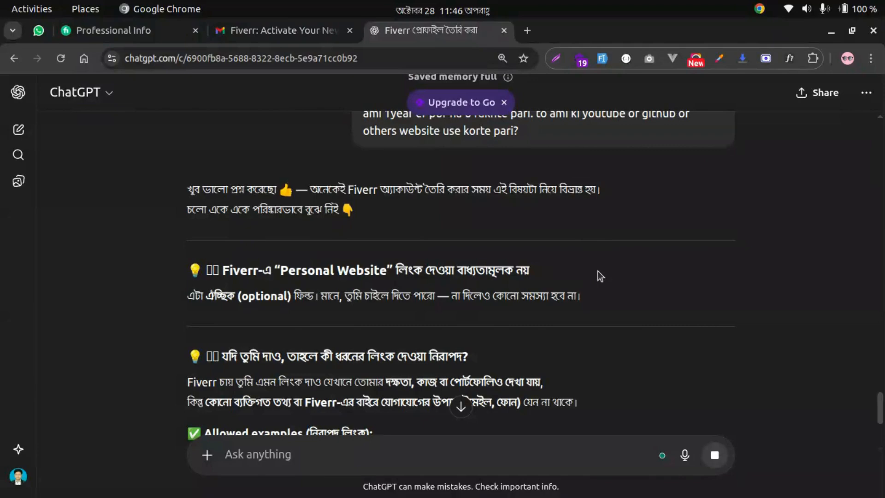
# Scroll through ChatGPT's full reply recommending GitHub or YouTube links as safe choices.
pyautogui.scroll(-2, 598, 271)
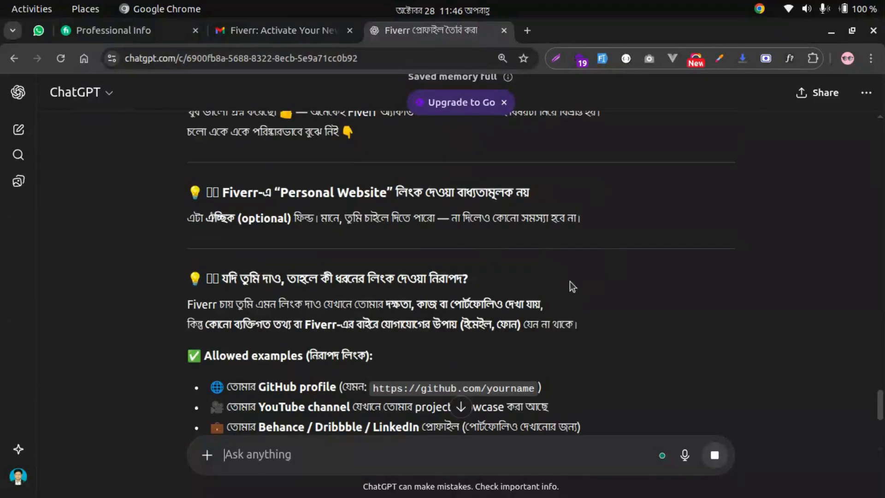
pyautogui.scroll(-2, 614, 267)
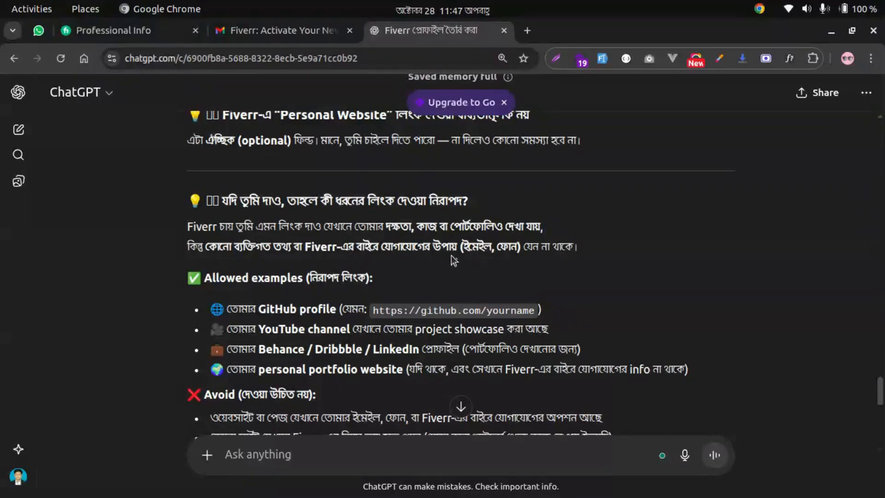
pyautogui.scroll(-2, 589, 254)
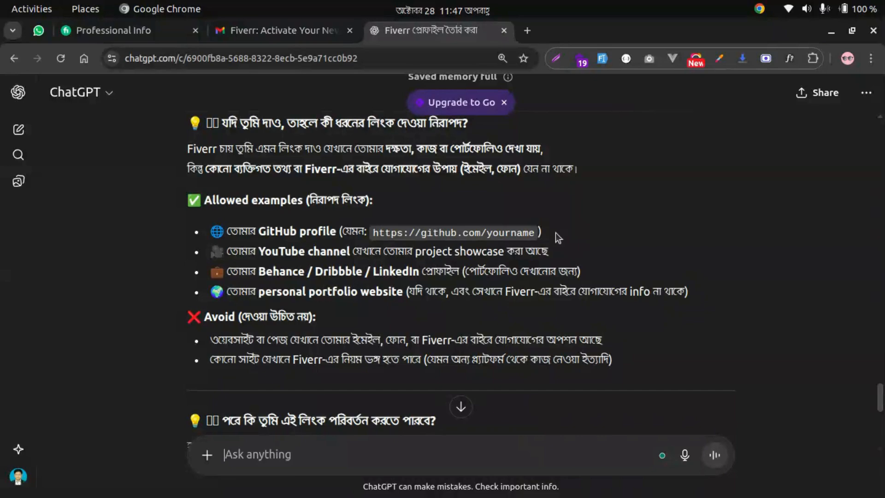
pyautogui.scroll(-7, 554, 233)
pyautogui.scroll(-2, 555, 233)
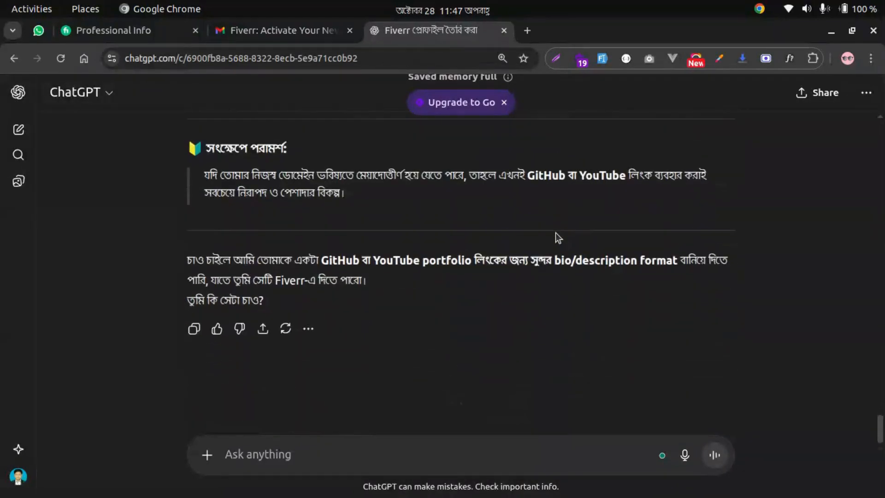
# Return to Fiverr, continue to Account Security, and start adding a phone number.
pyautogui.click(113, 29)
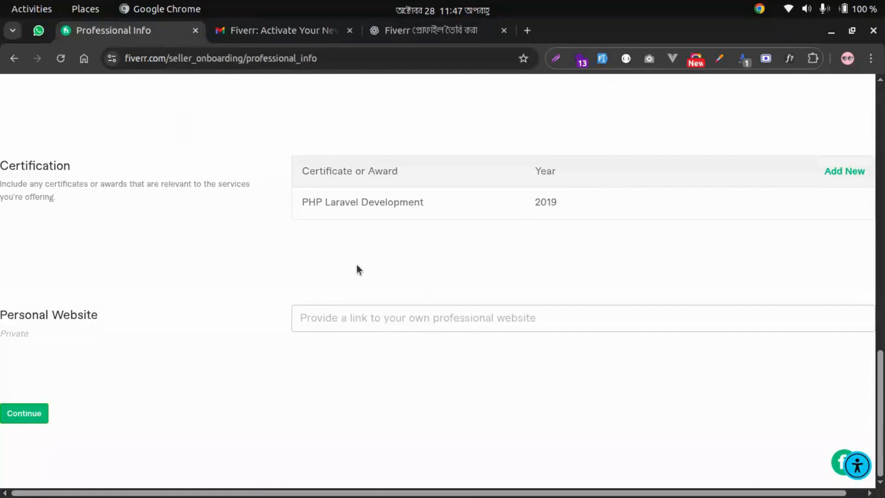
pyautogui.click(19, 412)
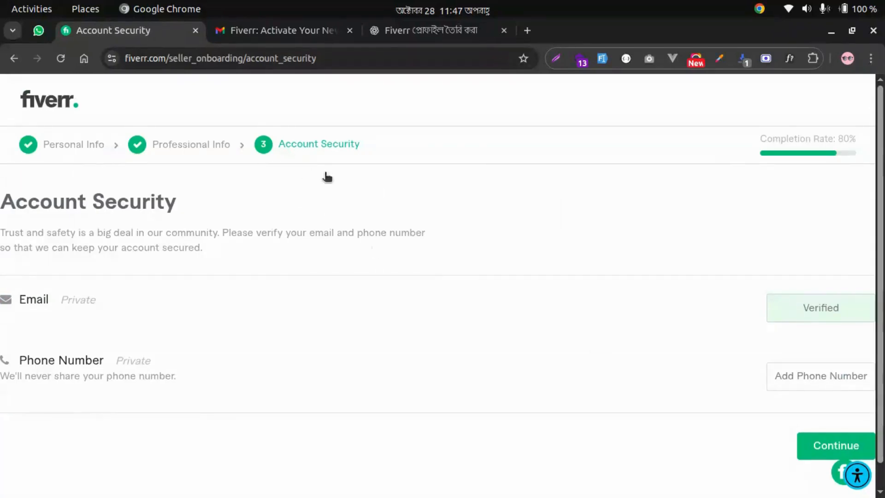
pyautogui.scroll(-1, 468, 275)
pyautogui.scroll(-1, 468, 275)
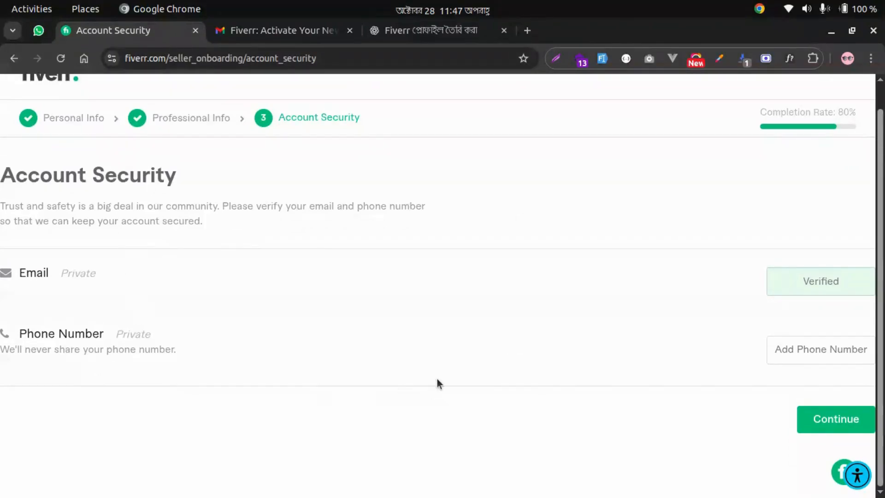
pyautogui.click(798, 350)
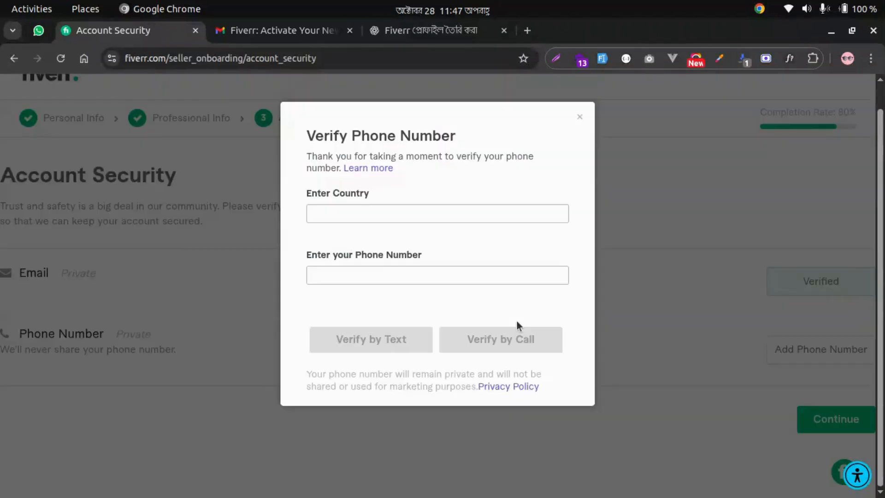
# Verify the saved phone number by entering the texted code, then confirm the success.
pyautogui.click(375, 275)
pyautogui.click(450, 304)
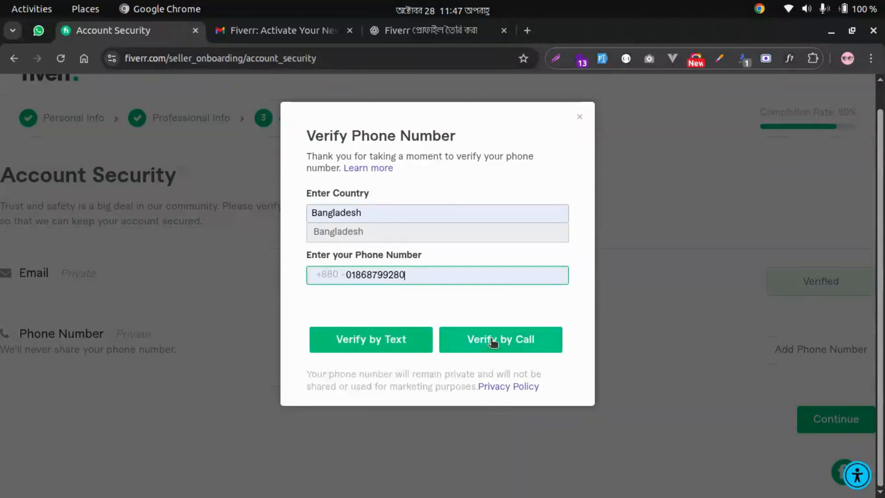
pyautogui.click(359, 342)
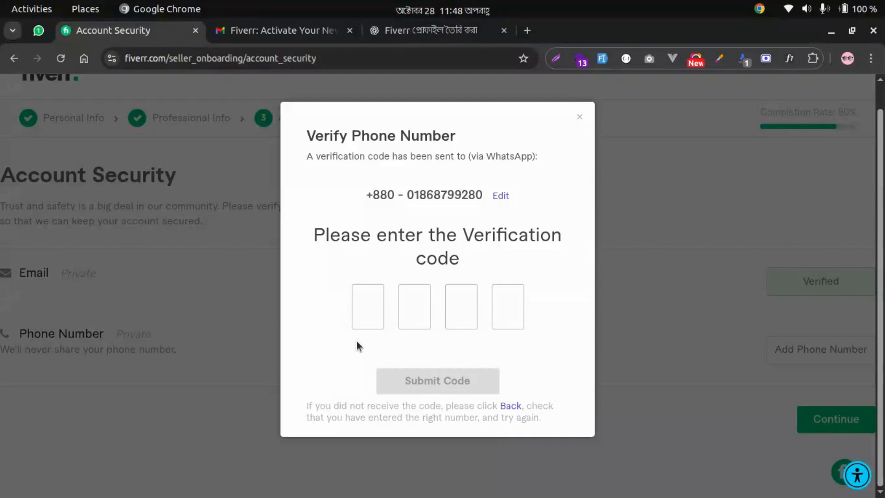
pyautogui.click(377, 294)
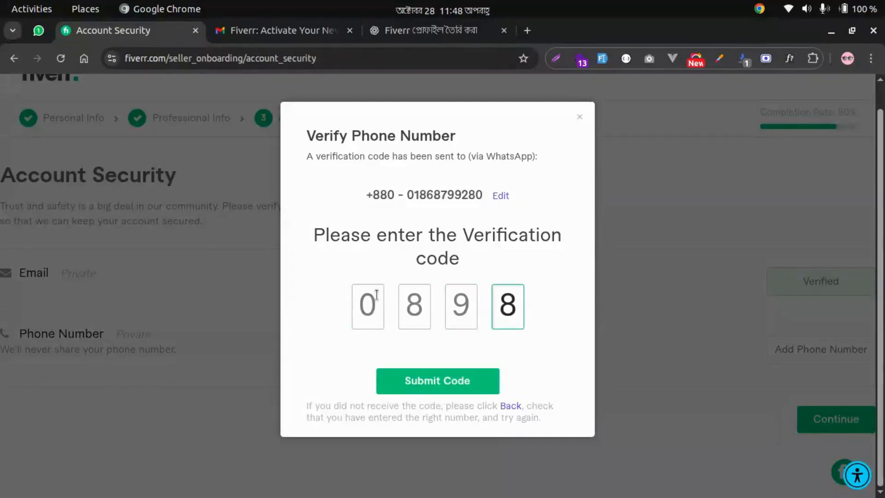
pyautogui.click(431, 381)
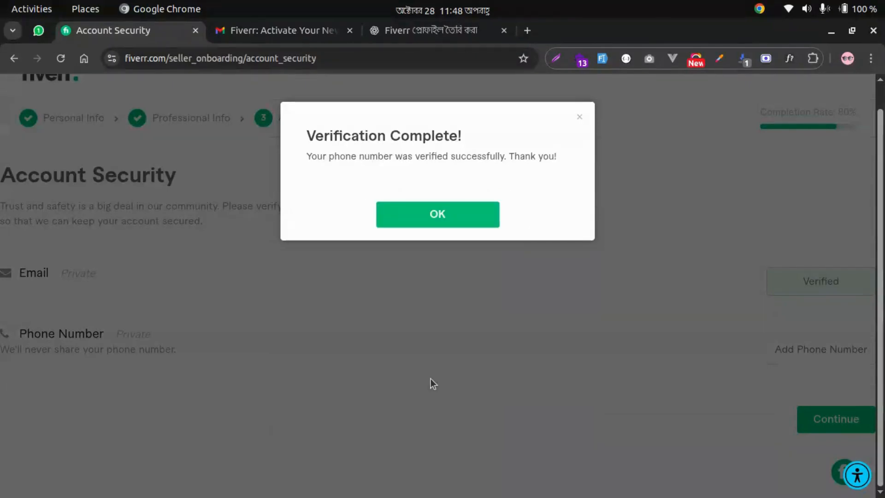
pyautogui.click(425, 213)
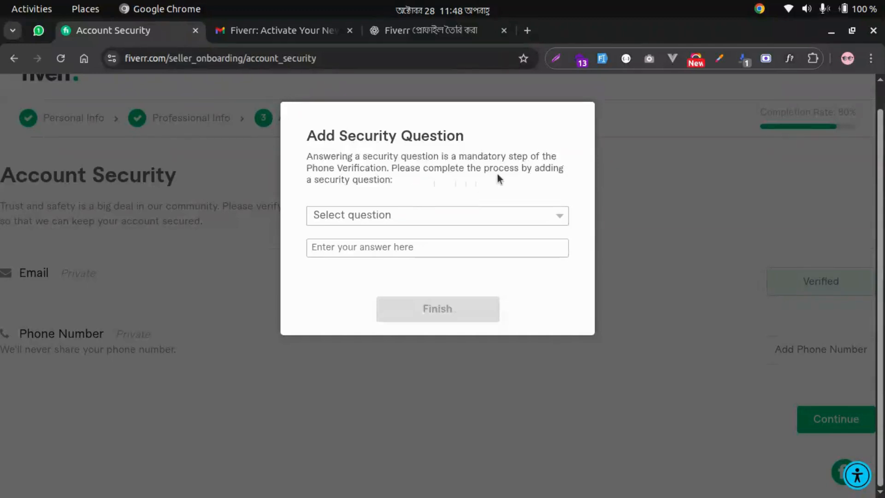
# Choose the elementary school security question, enter its answer, finish and confirm.
pyautogui.click(515, 216)
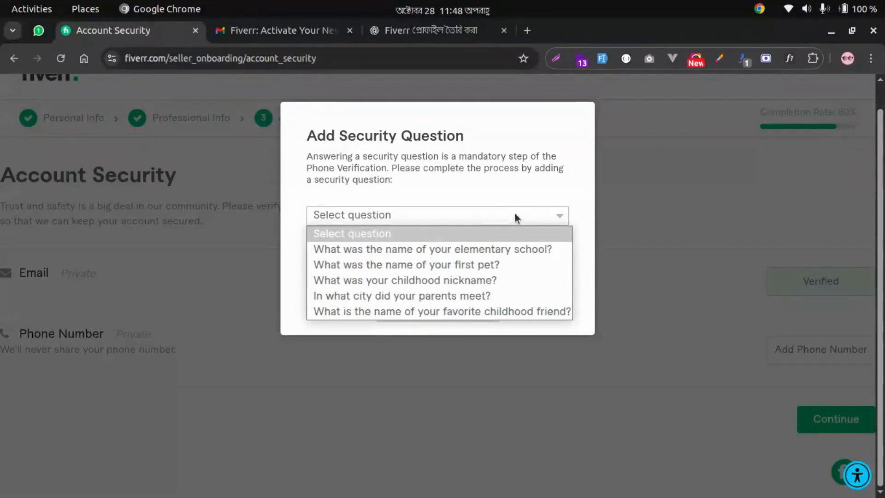
pyautogui.click(518, 249)
pyautogui.click(441, 254)
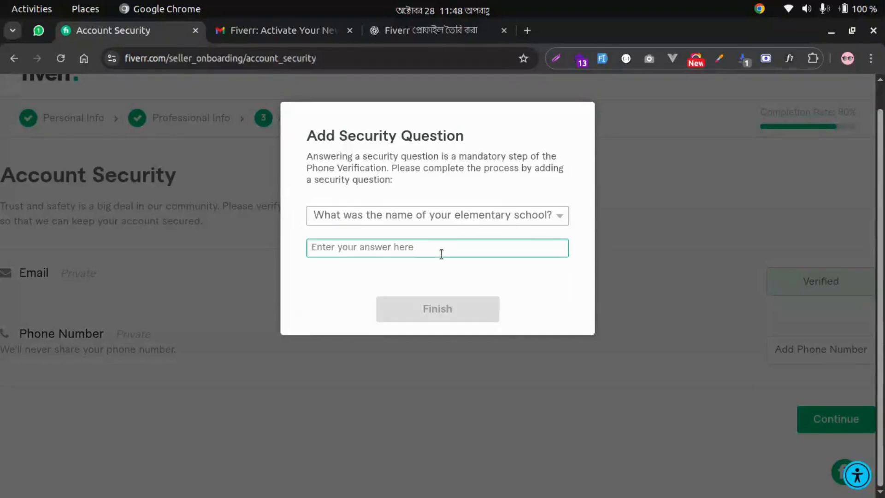
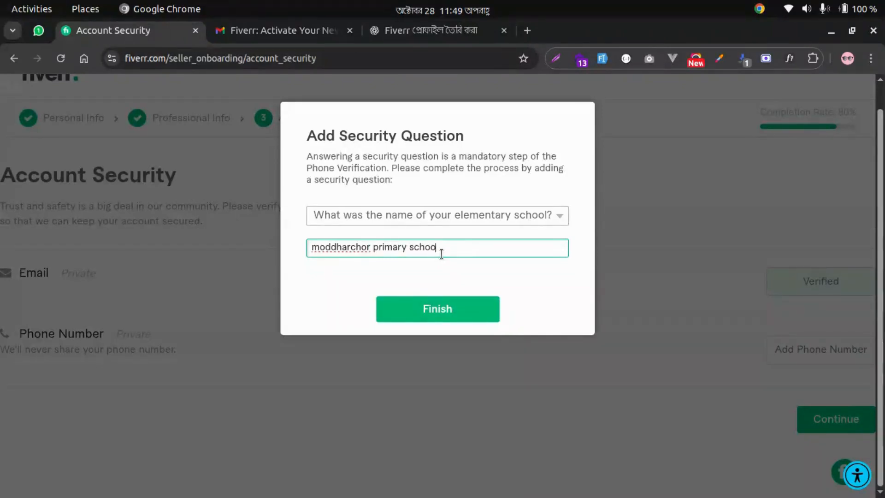
pyautogui.click(428, 307)
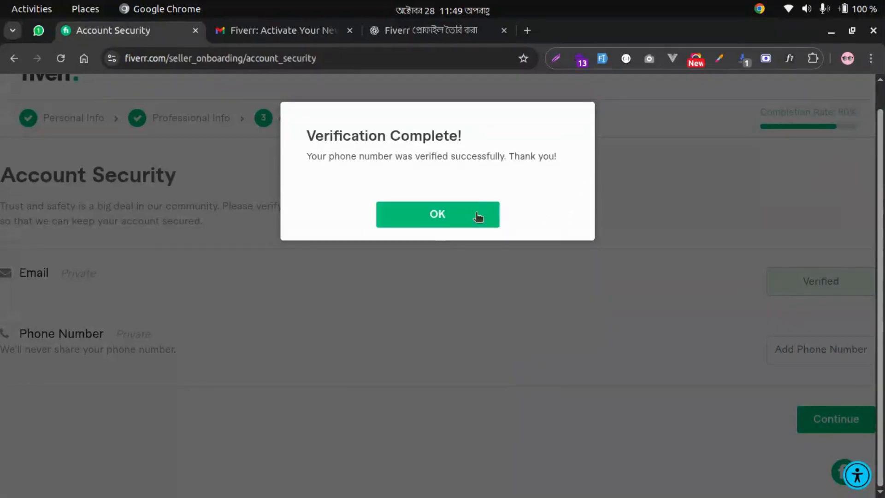
pyautogui.click(440, 214)
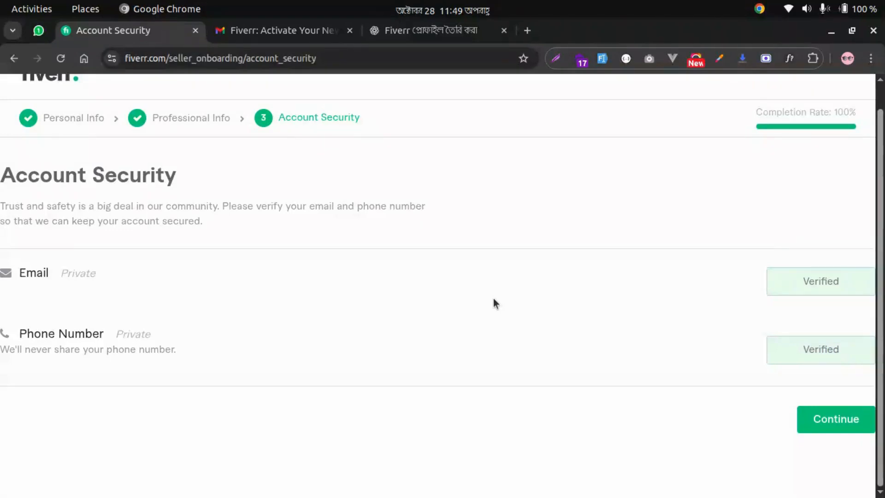
# Decline the Seller Plus Kickstart offer and start a new gig, opening its Overview step.
pyautogui.scroll(1, 636, 281)
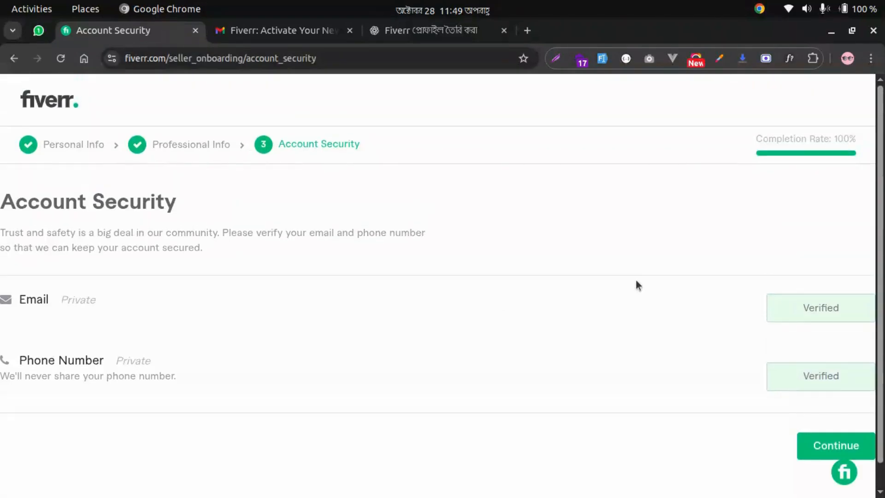
pyautogui.scroll(-1, 606, 316)
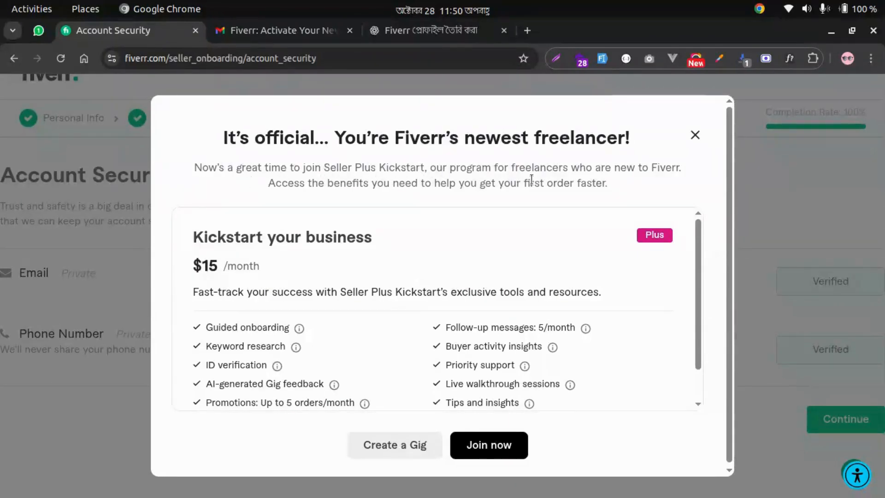
pyautogui.scroll(-1, 562, 275)
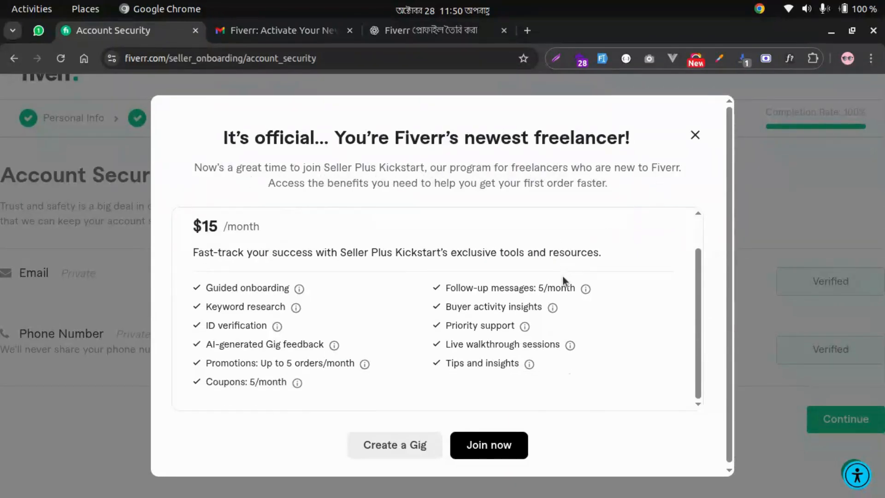
pyautogui.click(400, 447)
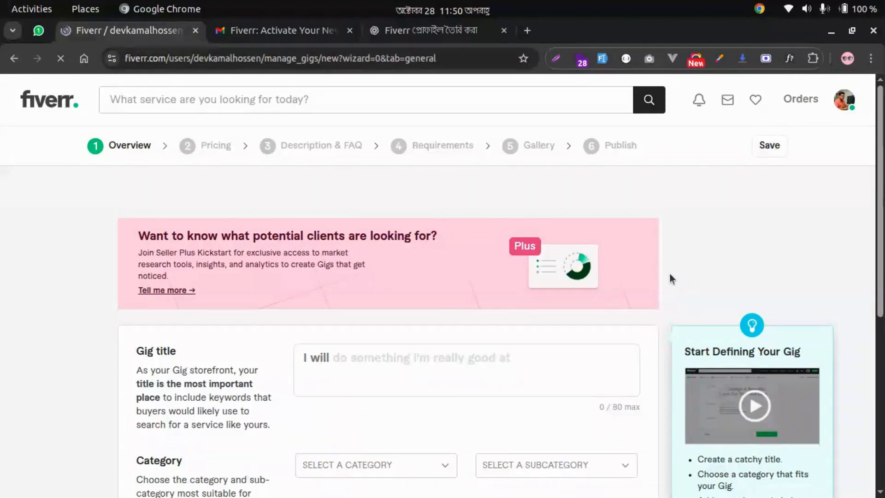
# Look over the blank gig Overview form, then bring the Scre.io Screen Recorder window forward.
pyautogui.scroll(-3, 670, 266)
pyautogui.scroll(-4, 670, 265)
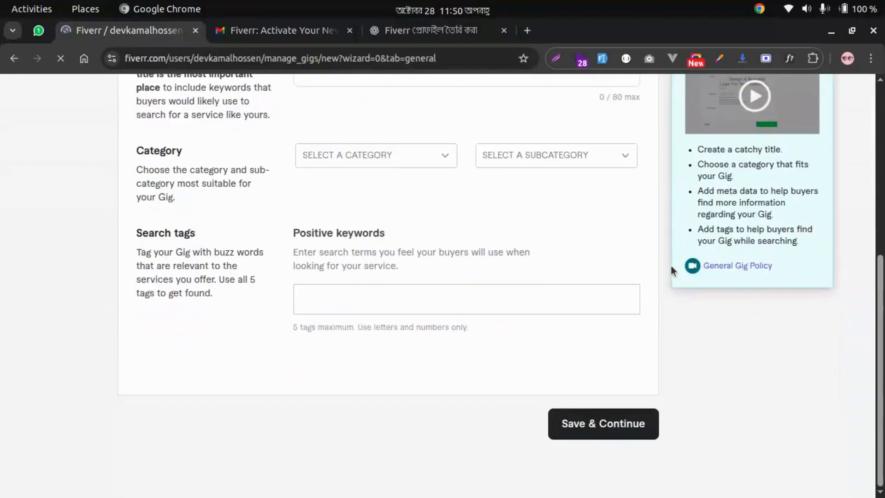
pyautogui.scroll(7, 672, 279)
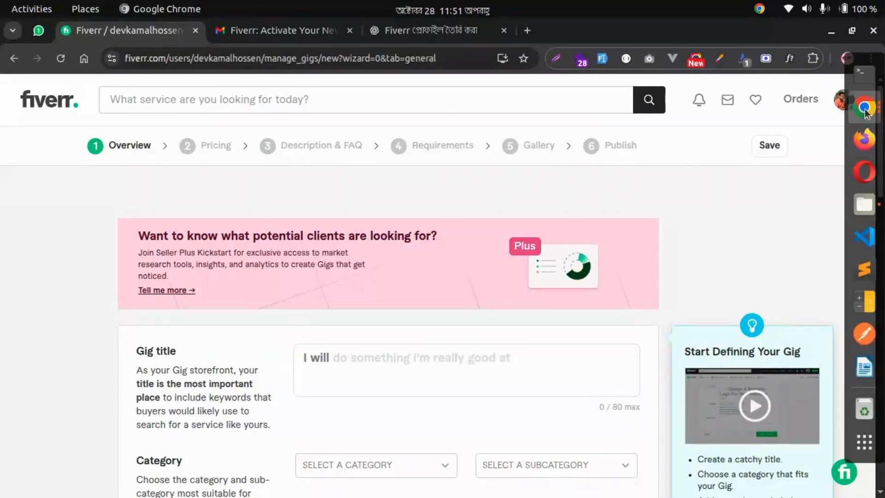
pyautogui.click(864, 108)
pyautogui.click(736, 201)
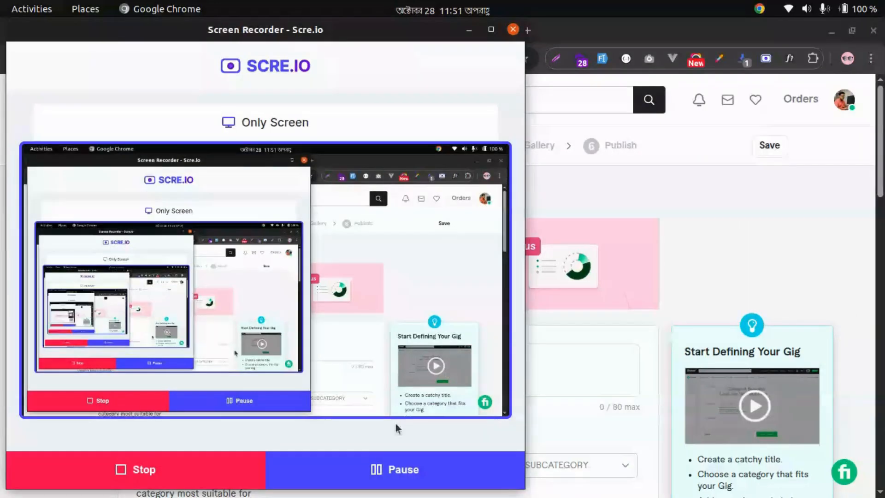